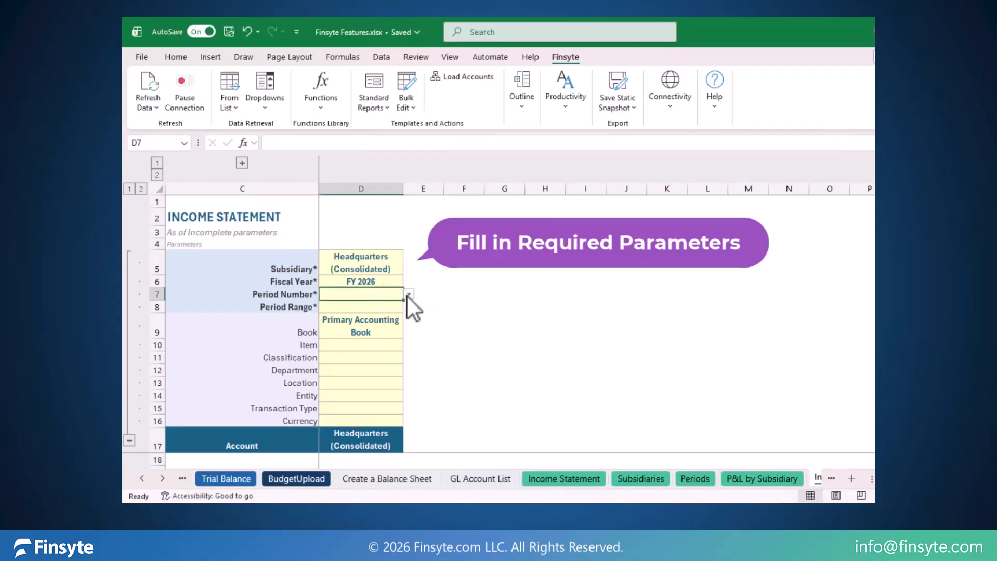
Step: Set the income statement's period number to 12 and period range to YTD, and load its accounts
left_click(410, 295)
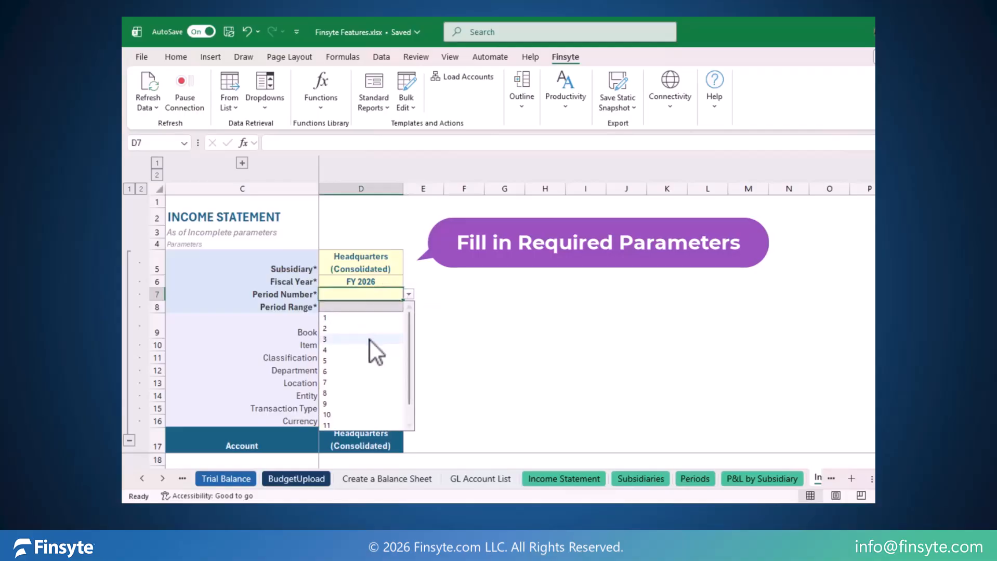
scroll(345, 426, "down", 1)
left_click(344, 414)
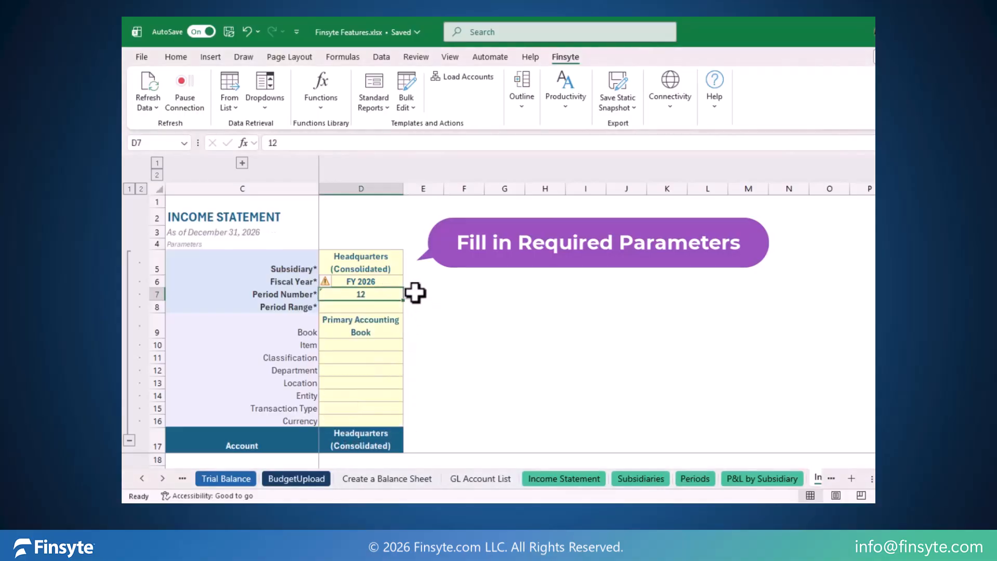
left_click(385, 309)
left_click(410, 308)
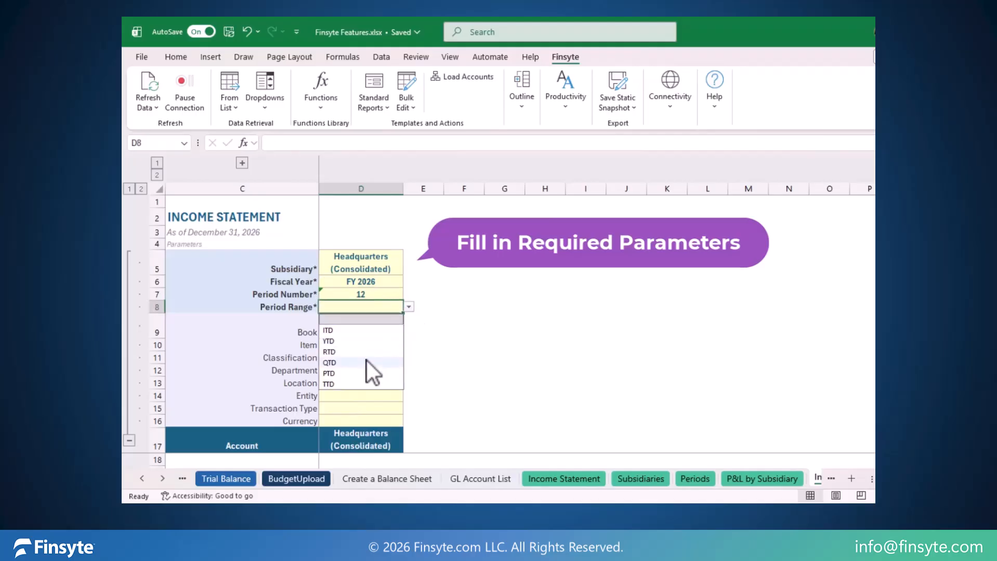
left_click(342, 339)
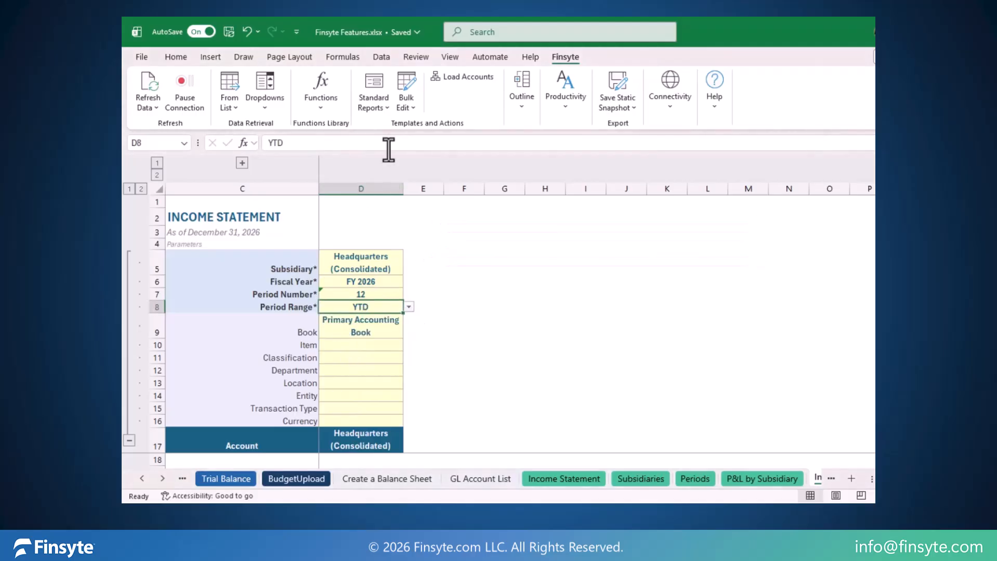
left_click(445, 80)
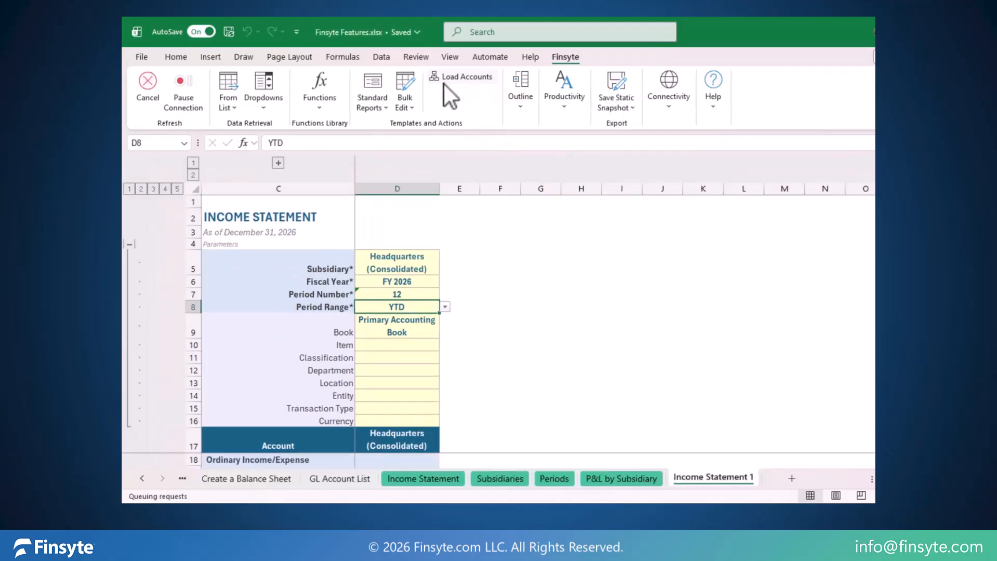
Step: Collapse the parameter rows and examine the income statement lines, including the grouped level and account number columns
left_click(131, 243)
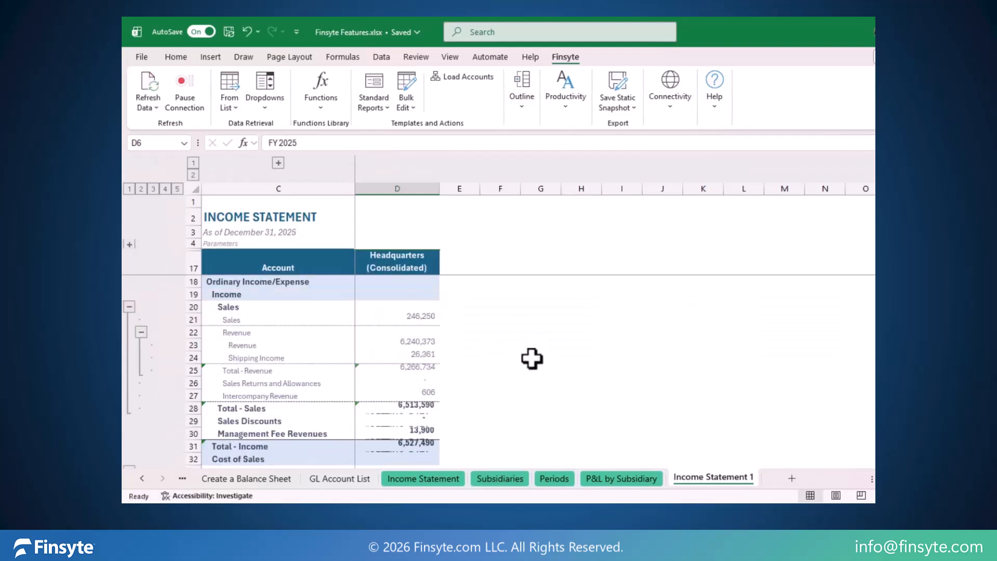
scroll(534, 345, "down", 7)
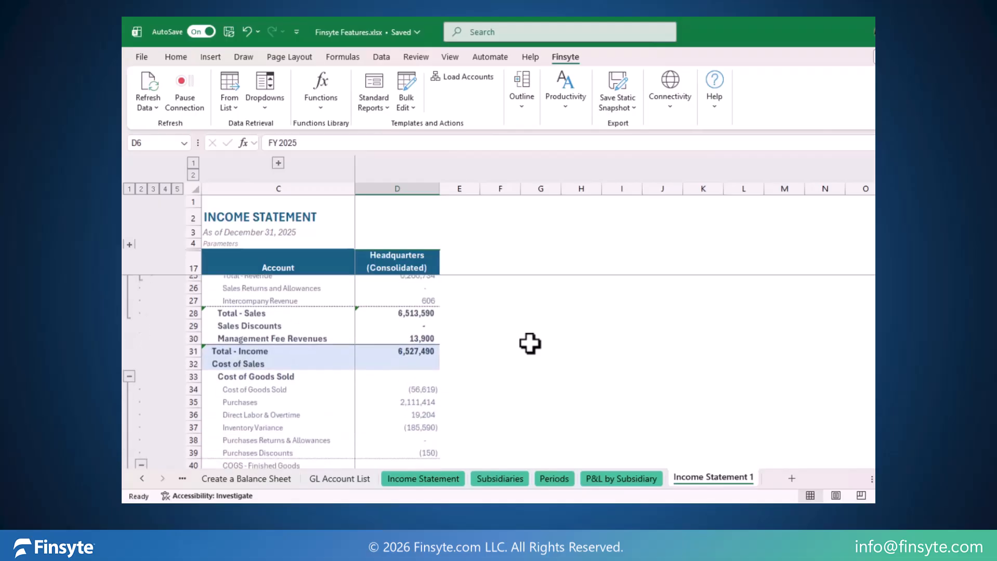
scroll(530, 343, "up", 7)
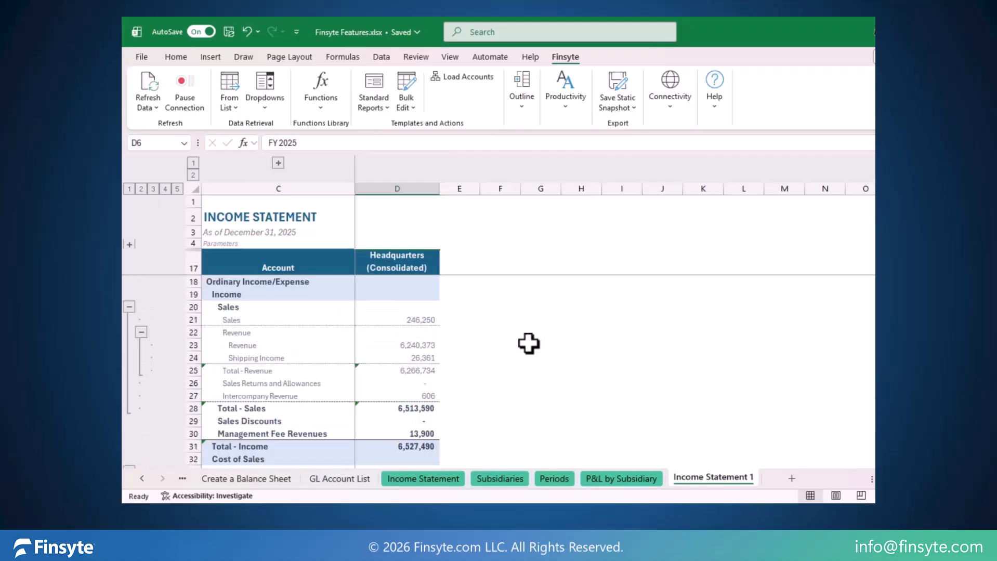
left_click(277, 163)
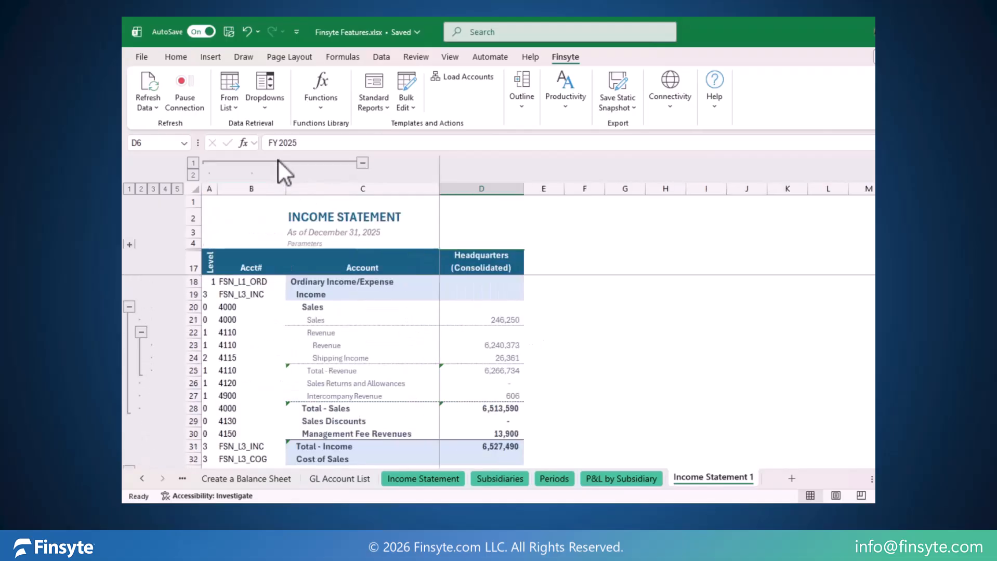
left_click(363, 165)
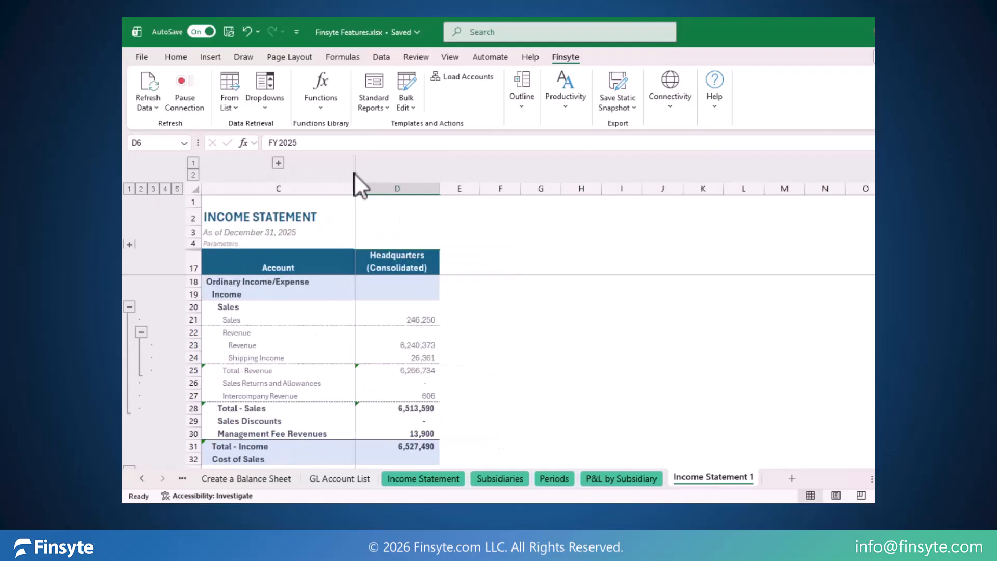
Step: Expand the parameter rows, change the income statement's subsidiary to United States, and collapse the parameters again
left_click(129, 245)
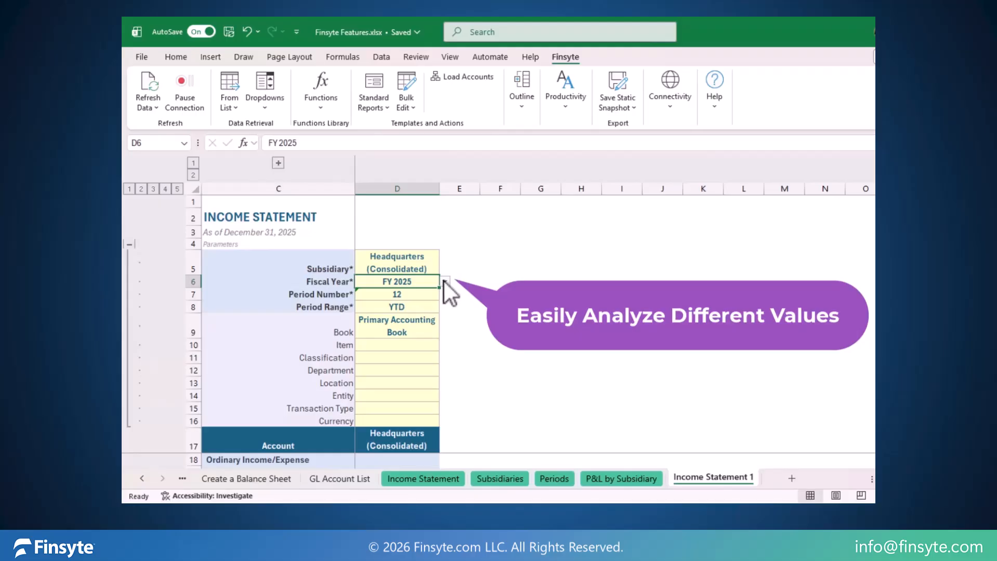
left_click(425, 268)
left_click(446, 269)
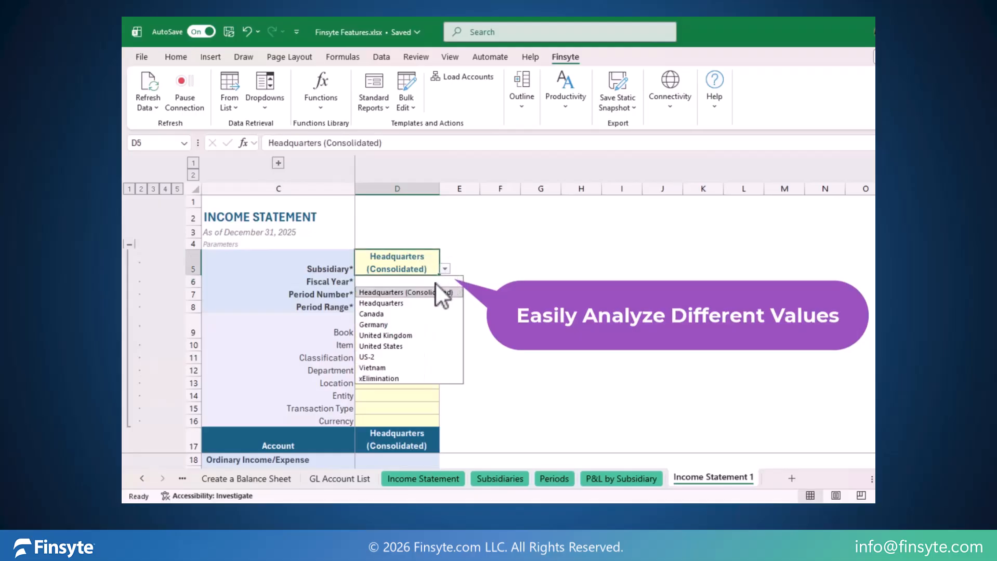
left_click(394, 350)
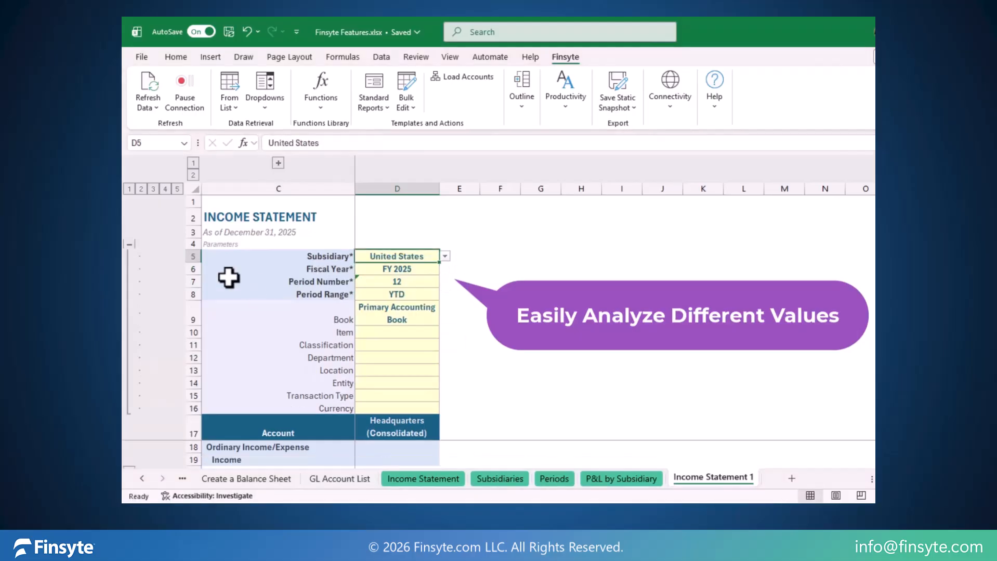
left_click(129, 244)
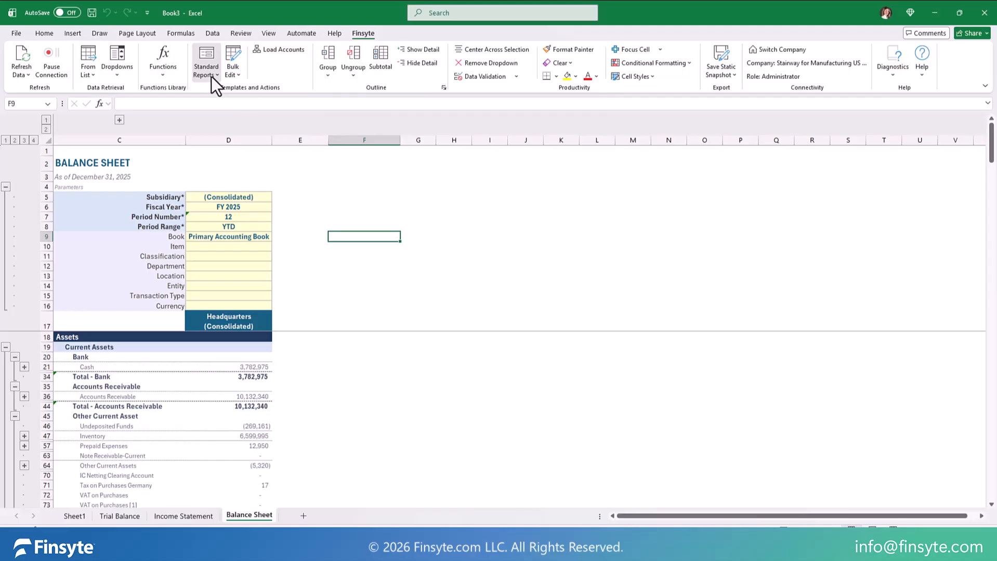
Step: Insert the standard Cash Flow report as a new sheet and return to the Trial Balance sheet
left_click(211, 76)
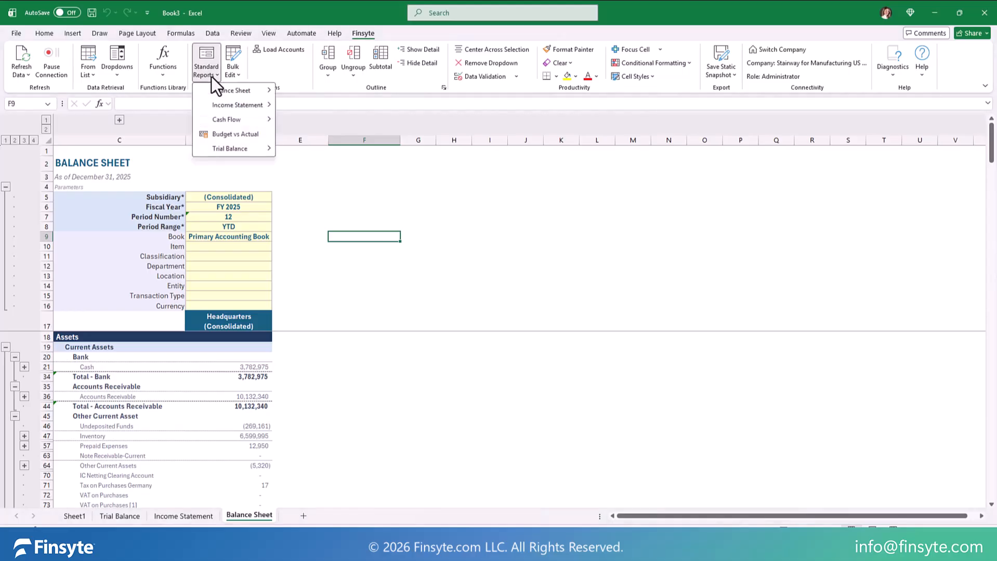
mouse_move(225, 119)
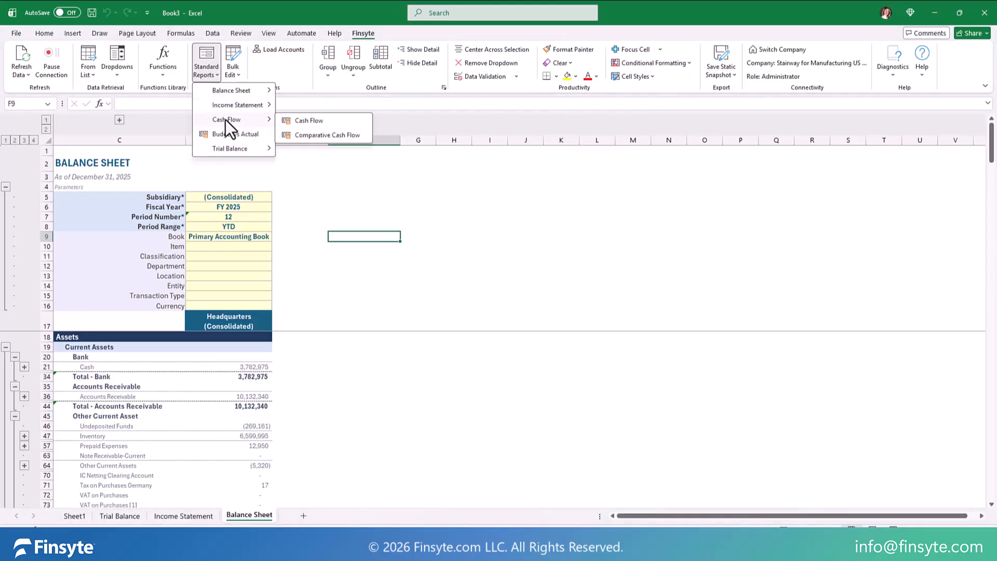
left_click(309, 120)
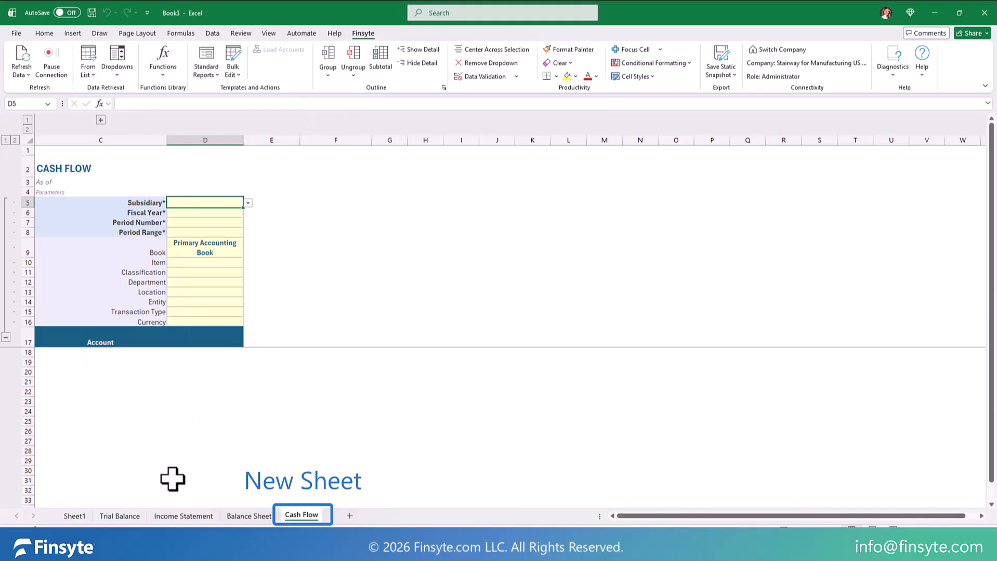
left_click(123, 520)
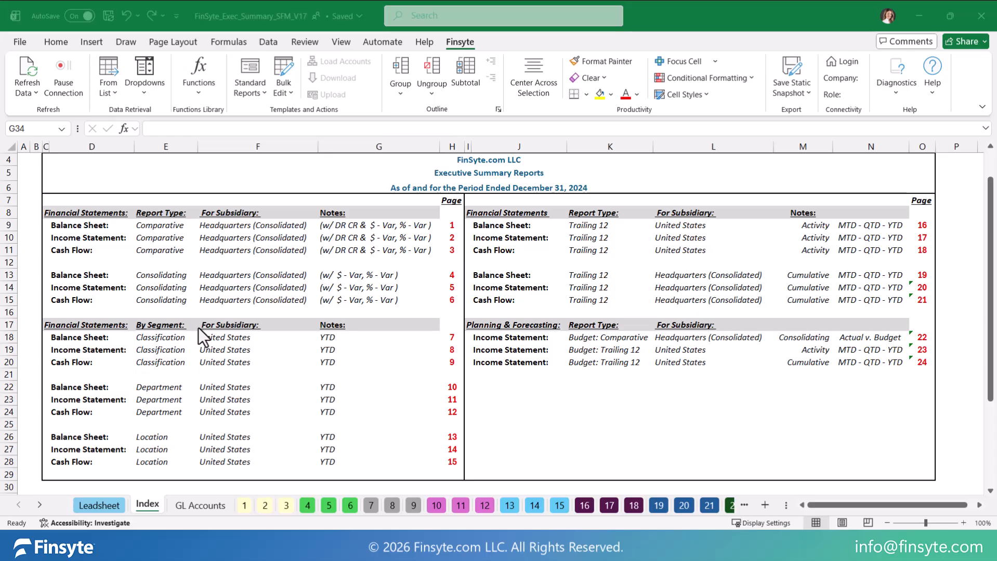
Step: Open the balance sheet by classification on page 7 from the index, and view the sheets for pages 8 and 9
left_click(451, 337)
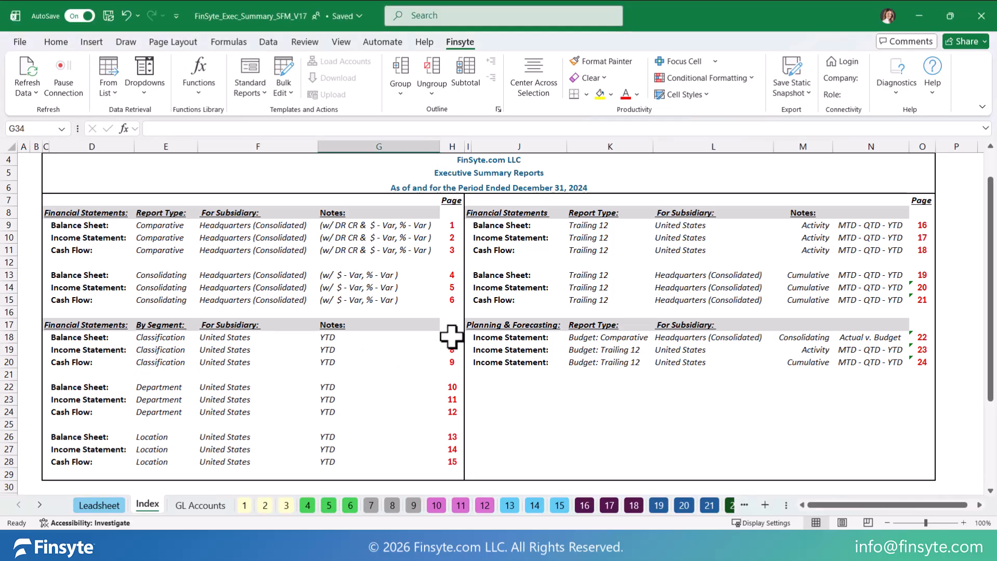
left_click(452, 337)
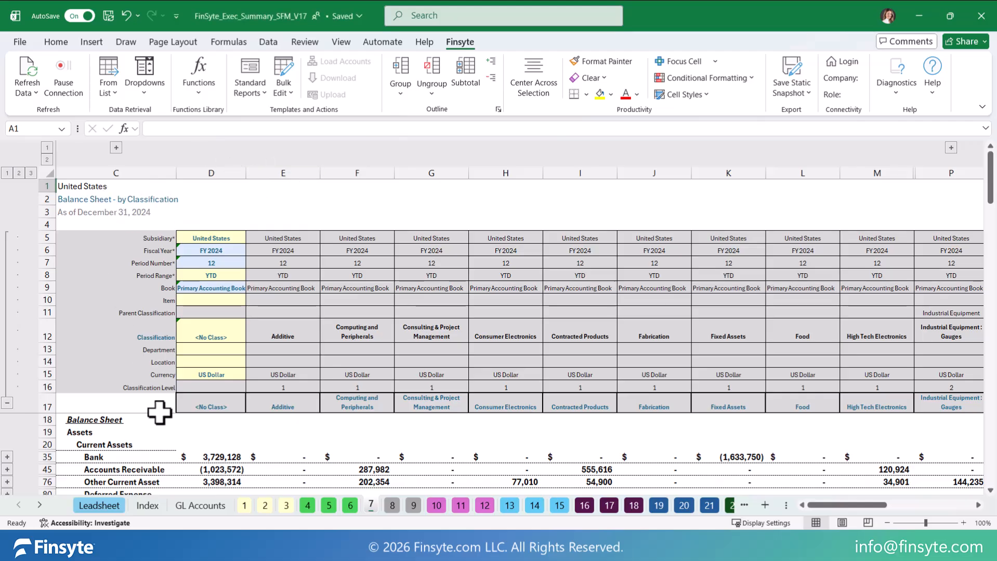
left_click(392, 506)
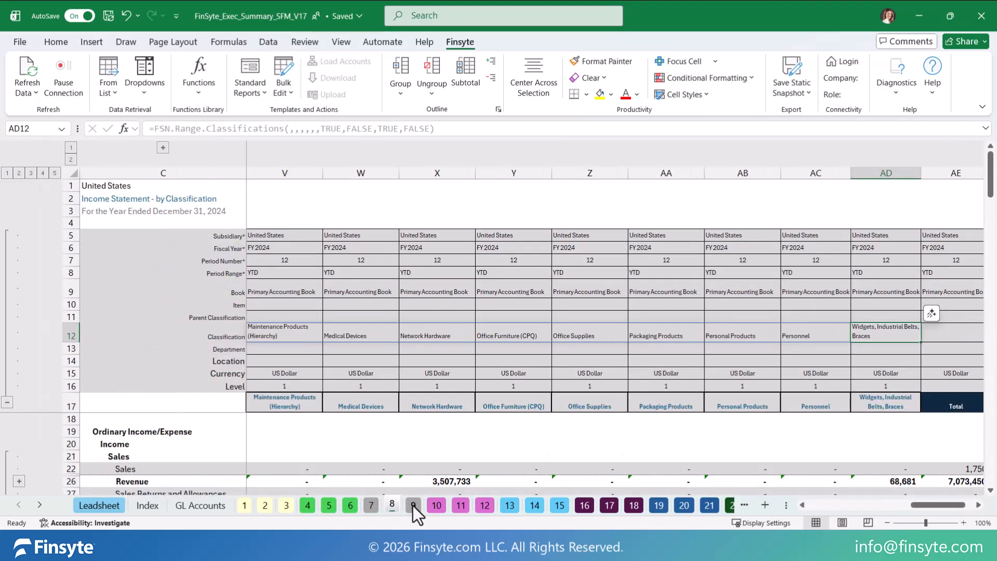
left_click(413, 505)
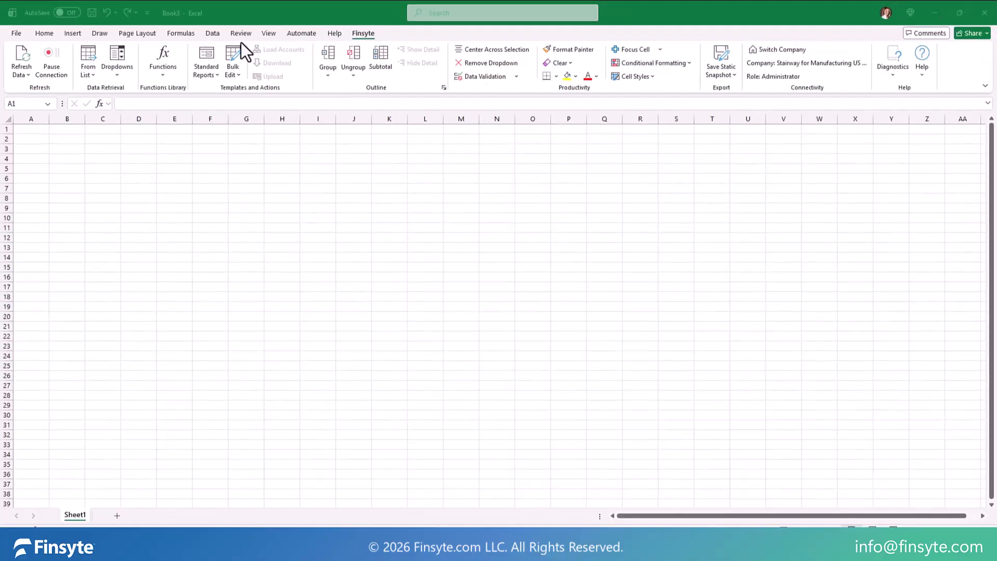
Step: Insert the standard Trial Balance report, in its plain non-grouped version, into the blank workbook
left_click(215, 76)
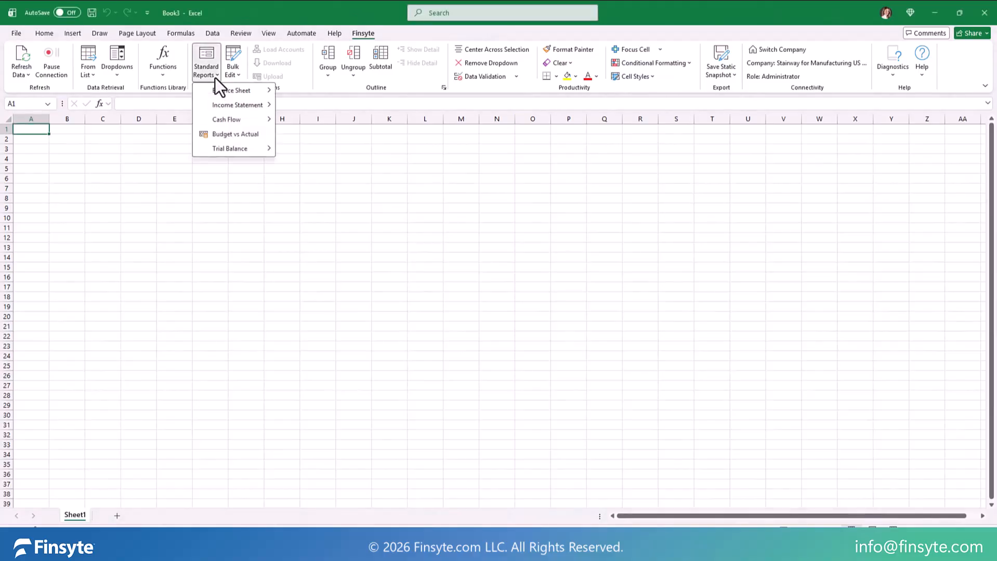
mouse_move(254, 154)
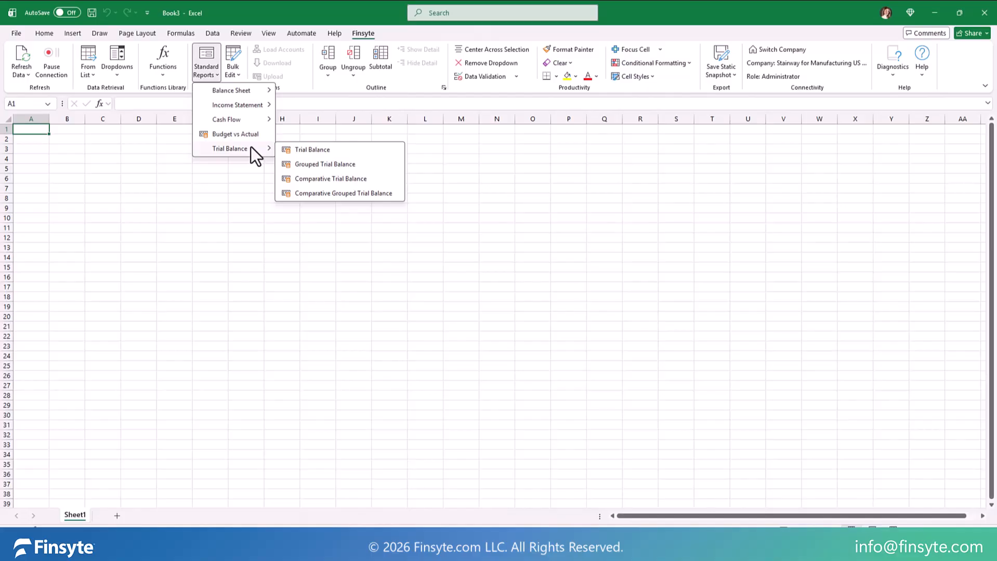
left_click(339, 152)
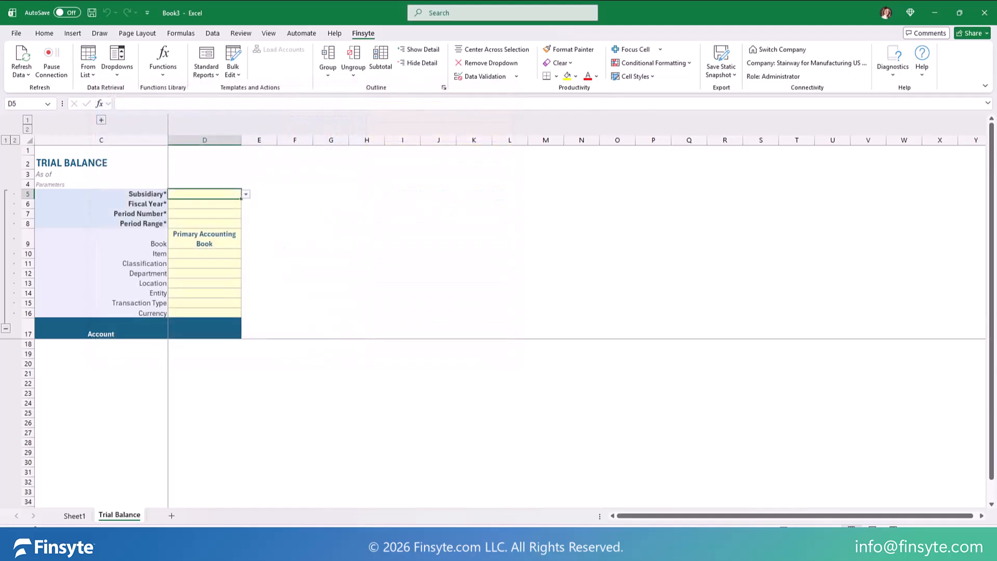
Step: Set the trial balance's subsidiary to Headquarters (Consolidated) and its fiscal year to FY 2025
left_click(245, 194)
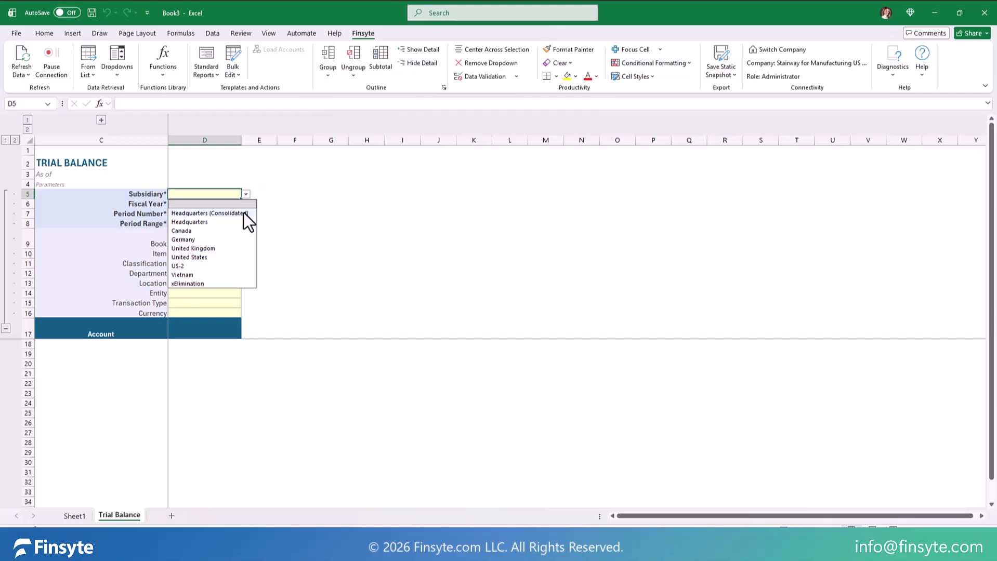
left_click(243, 213)
left_click(240, 215)
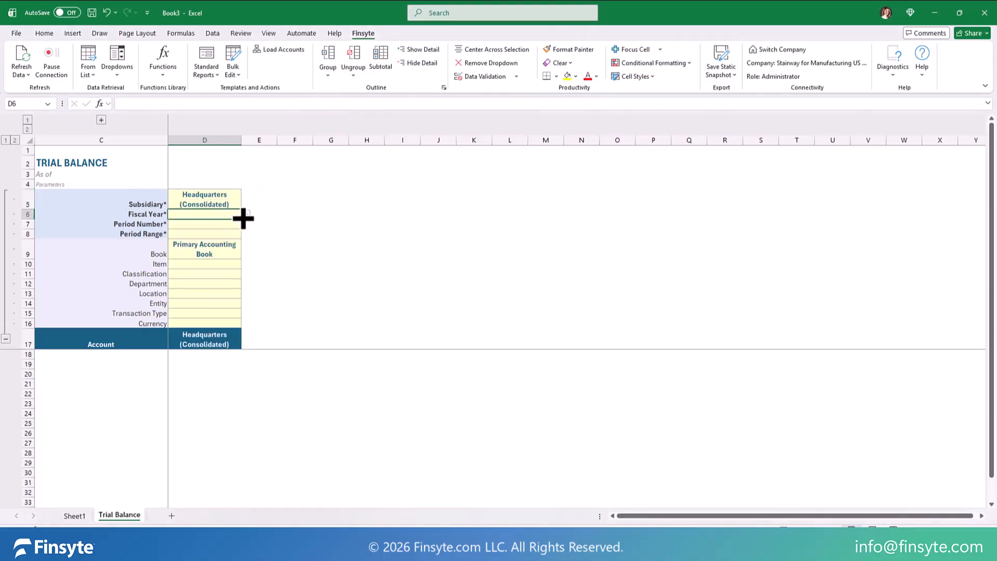
left_click(246, 215)
left_click(229, 278)
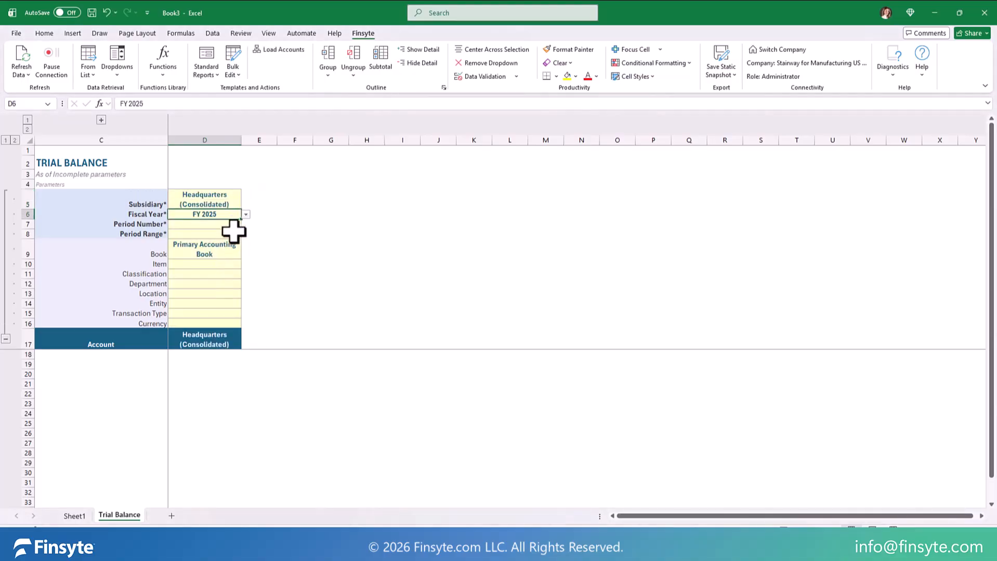
Step: Set the trial balance's period number to 12 and period range to YTD, and load its accounts
left_click(238, 229)
type("12")
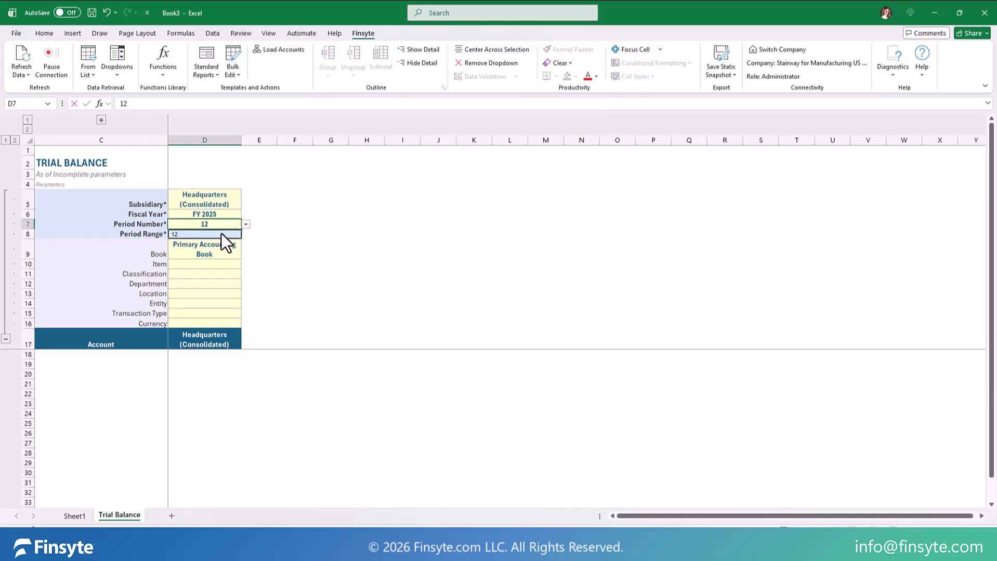
key("Return")
left_click(245, 234)
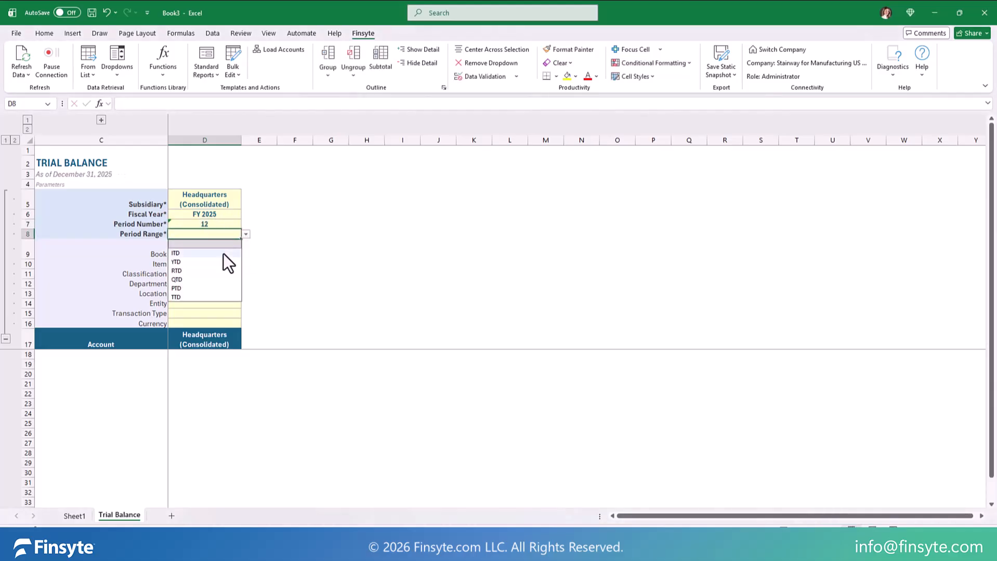
left_click(222, 262)
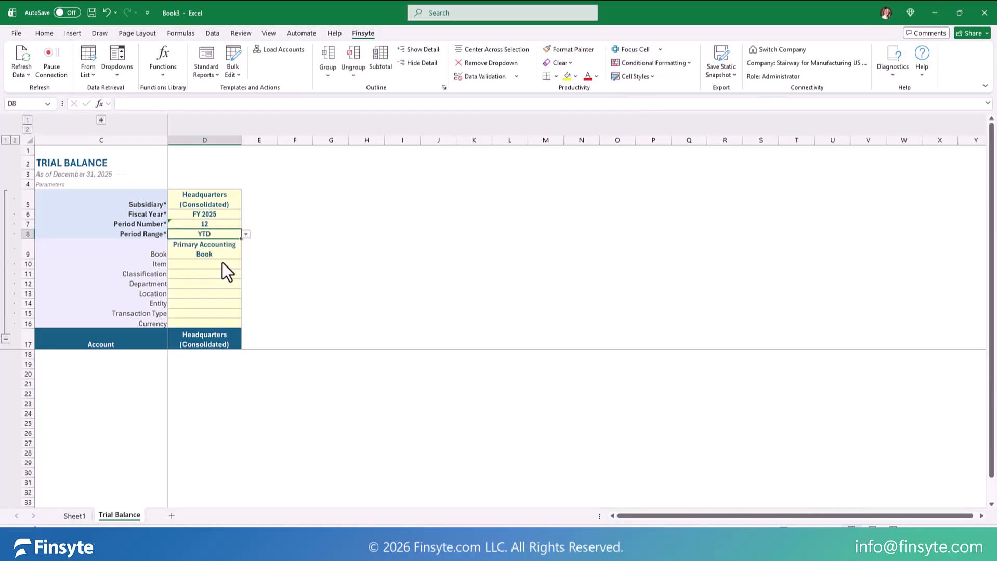
left_click(289, 48)
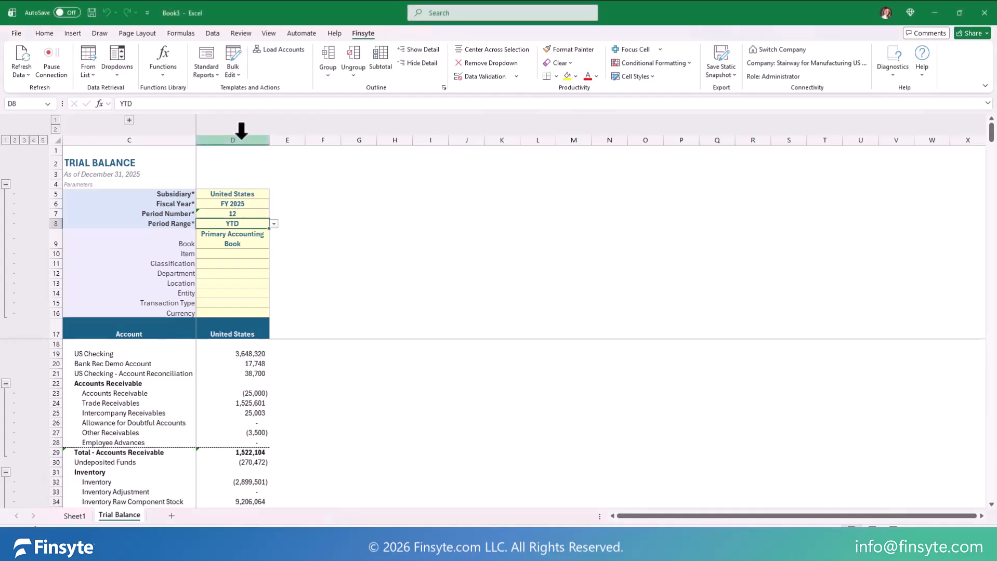
Step: Copy the United States trial balance column D and paste it into column E
left_click(241, 139)
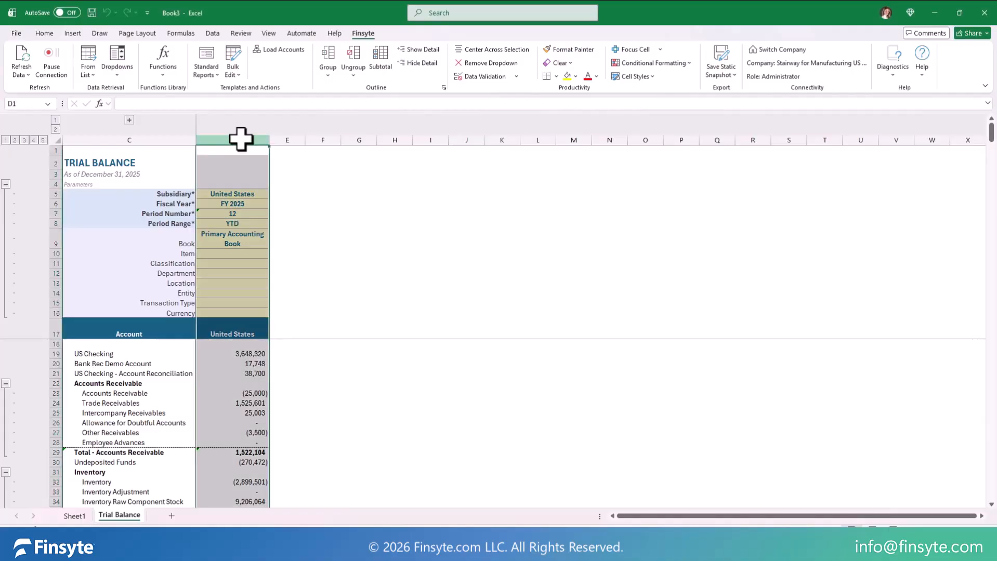
key("ctrl+c")
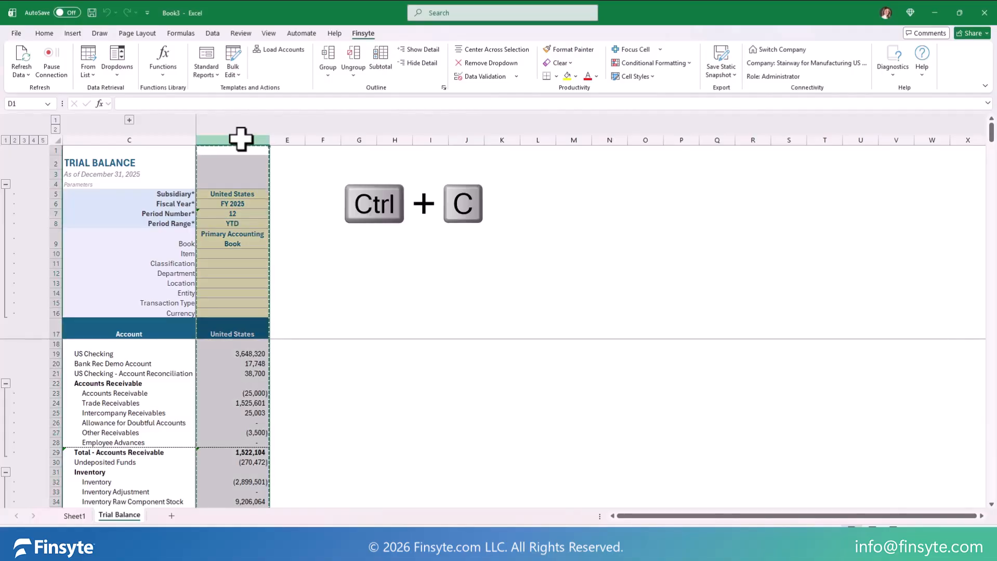
left_click(288, 140)
key("ctrl+v")
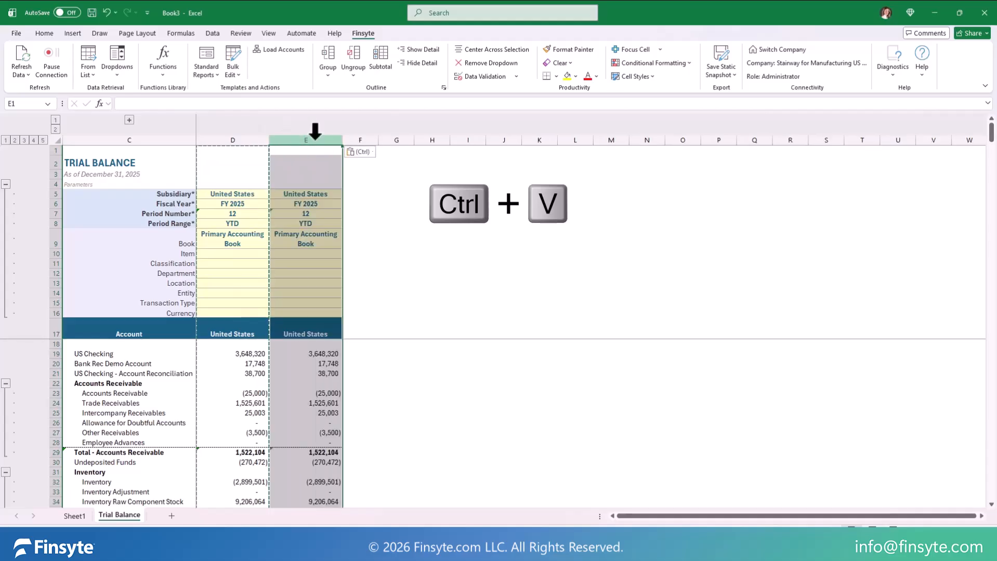
Step: Paste the copied United States trial balance column into columns F, G and H
left_click(360, 139)
key("ctrl+v")
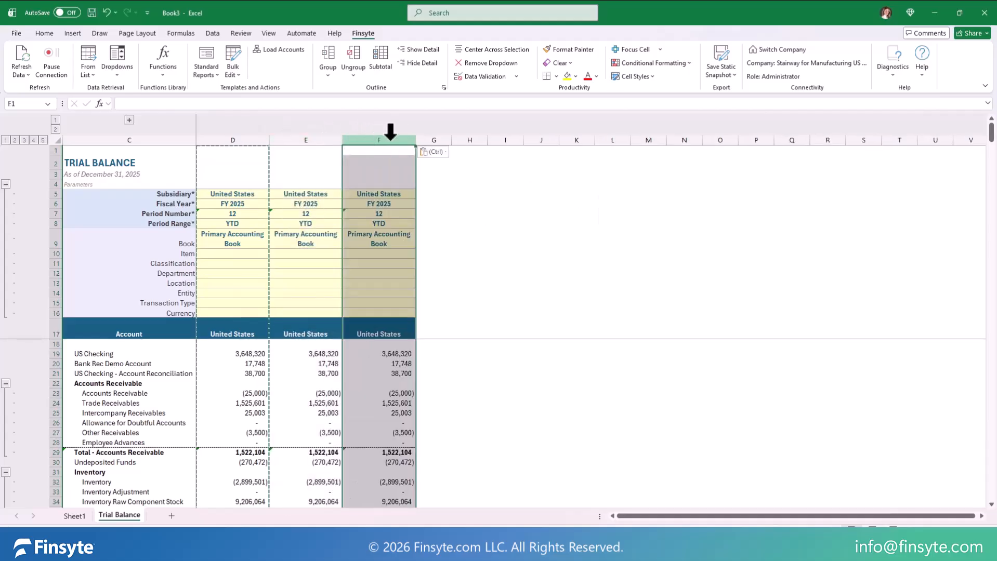
left_click(429, 138)
key("ctrl+v")
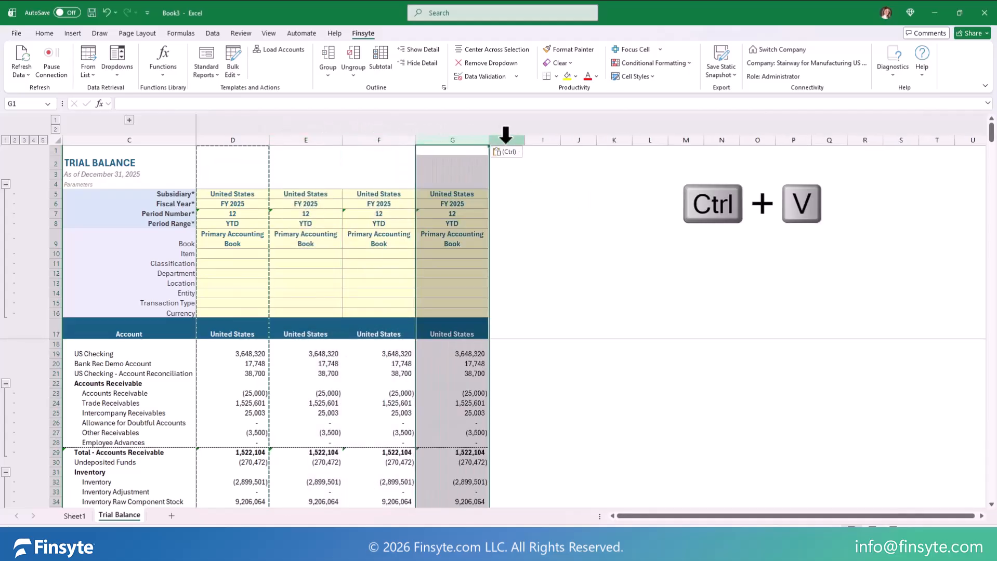
left_click(506, 139)
key("ctrl+v")
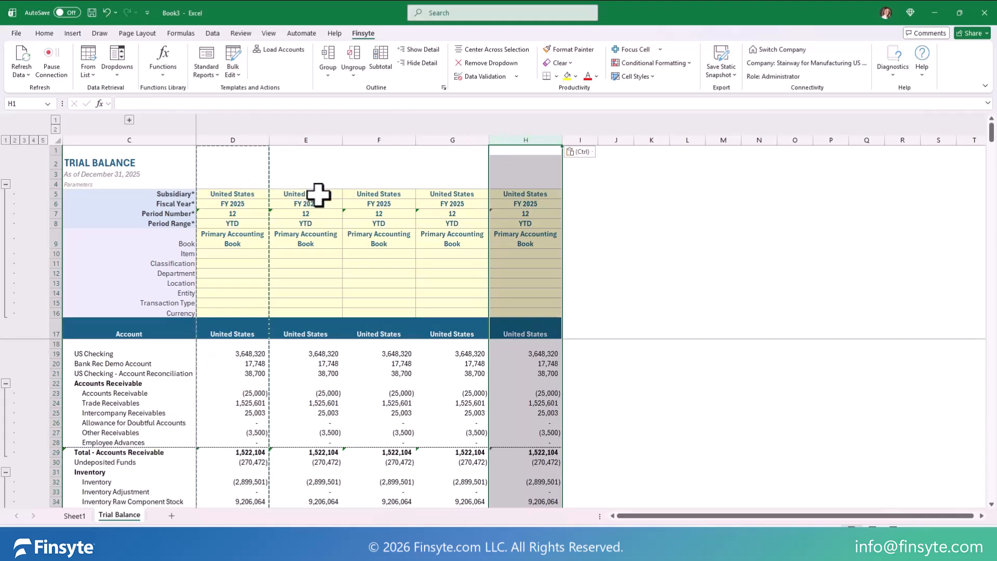
Step: Set the trial balance subsidiary to Canada in column E and Germany in column F
left_click(319, 194)
left_click(346, 195)
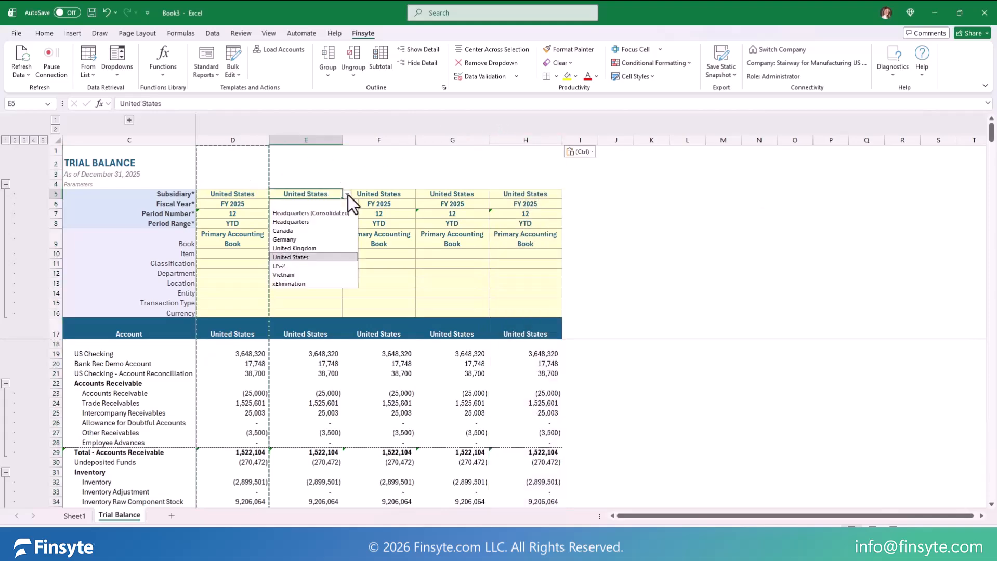
left_click(332, 232)
left_click(397, 194)
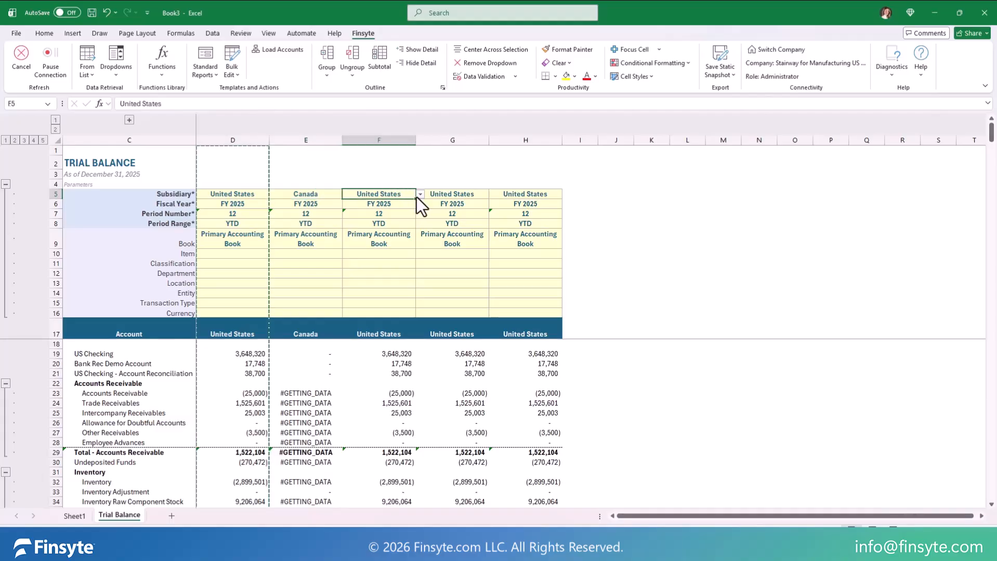
left_click(420, 194)
left_click(382, 239)
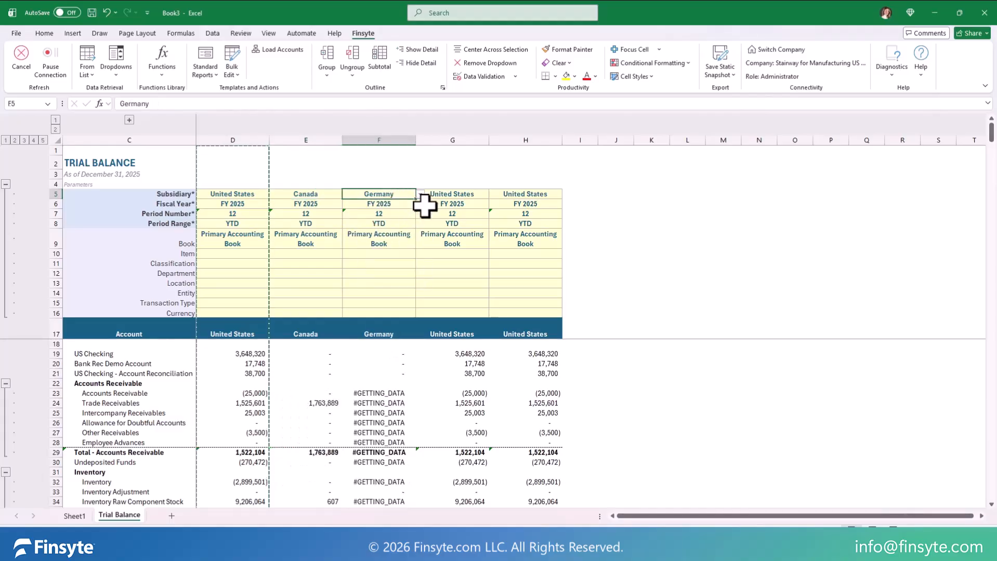
Step: Set the trial balance subsidiary to Vietnam in column G and United Kingdom in column H
left_click(483, 195)
left_click(493, 195)
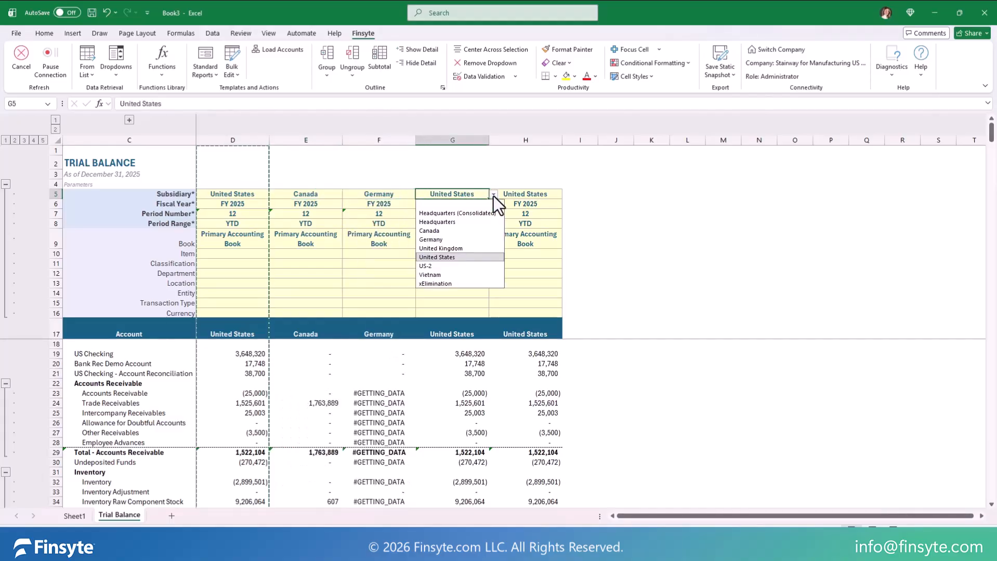
left_click(446, 274)
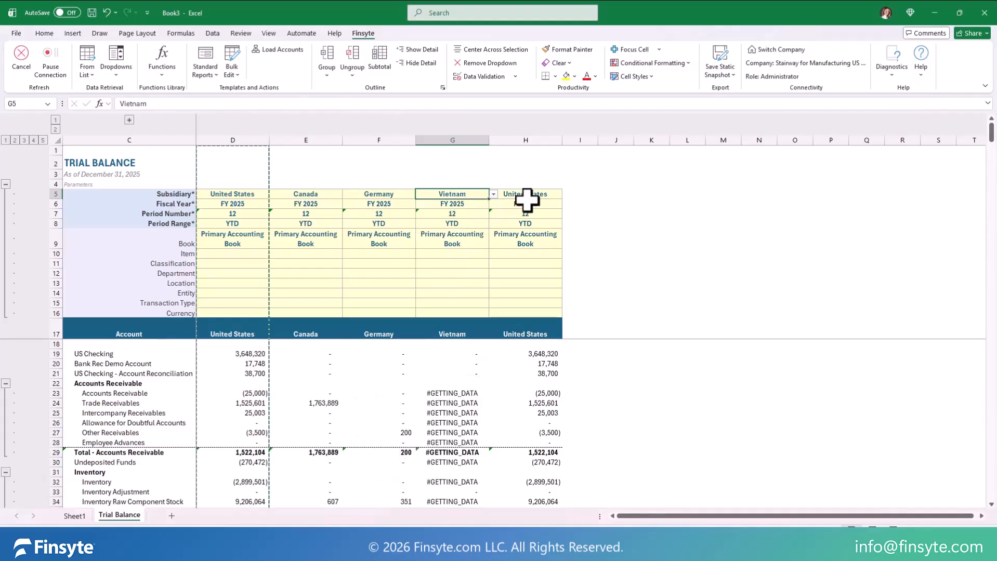
left_click(543, 195)
left_click(567, 196)
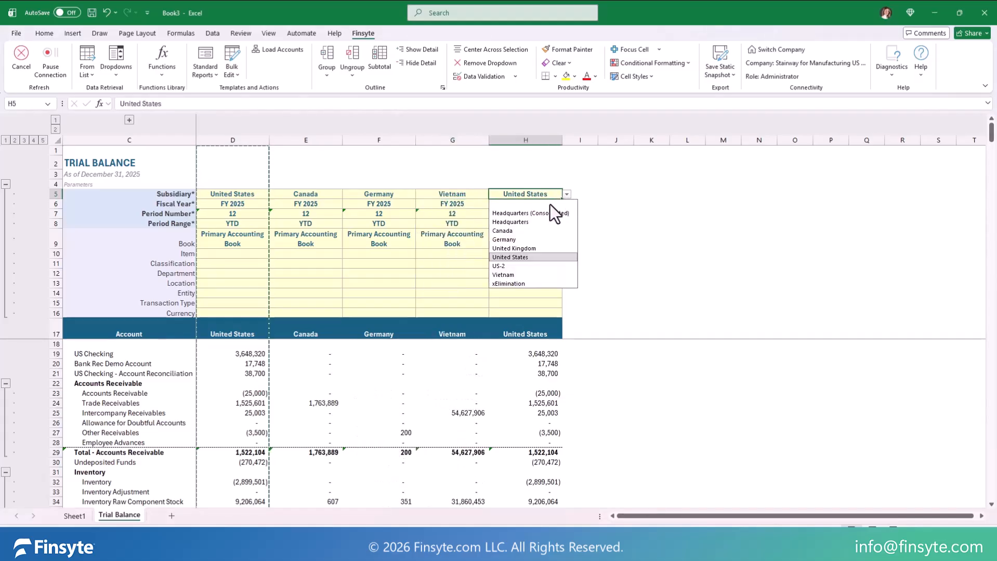
left_click(526, 252)
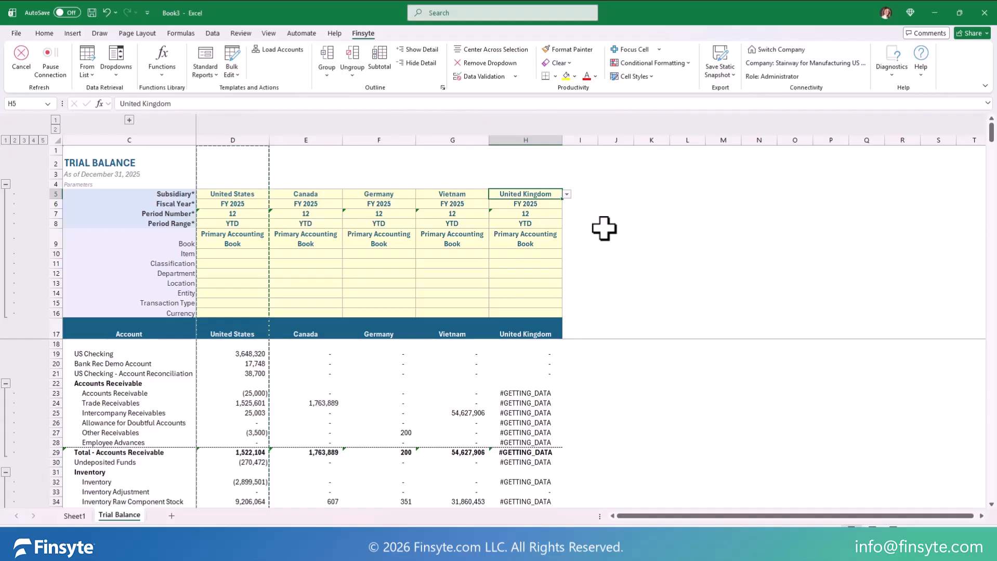
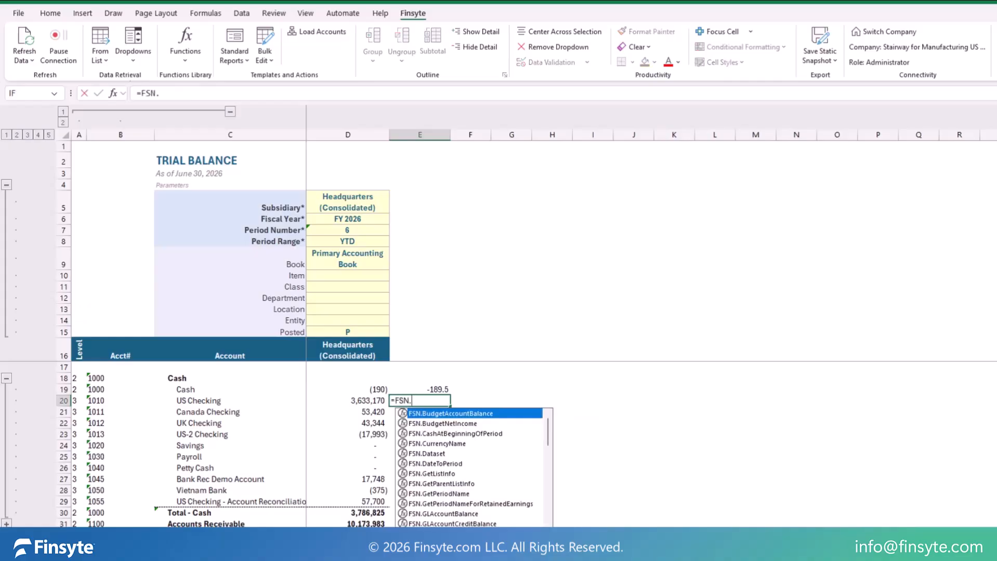
Step: Begin an FSN.GLAccountBalance formula in E20 using subsidiary D5, fiscal year D6, period D7 and period range D8
double_click(455, 514)
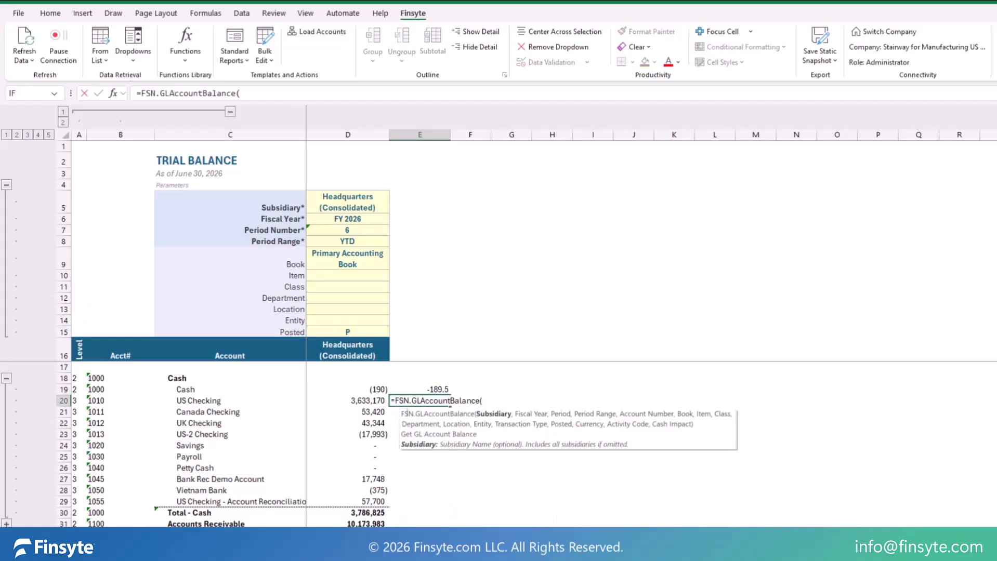
left_click(352, 203)
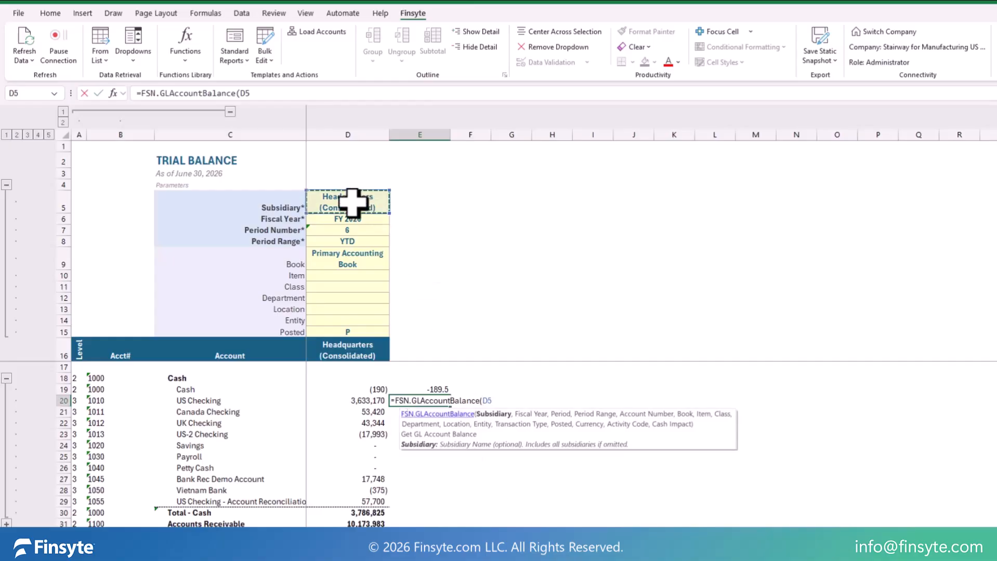
type(",")
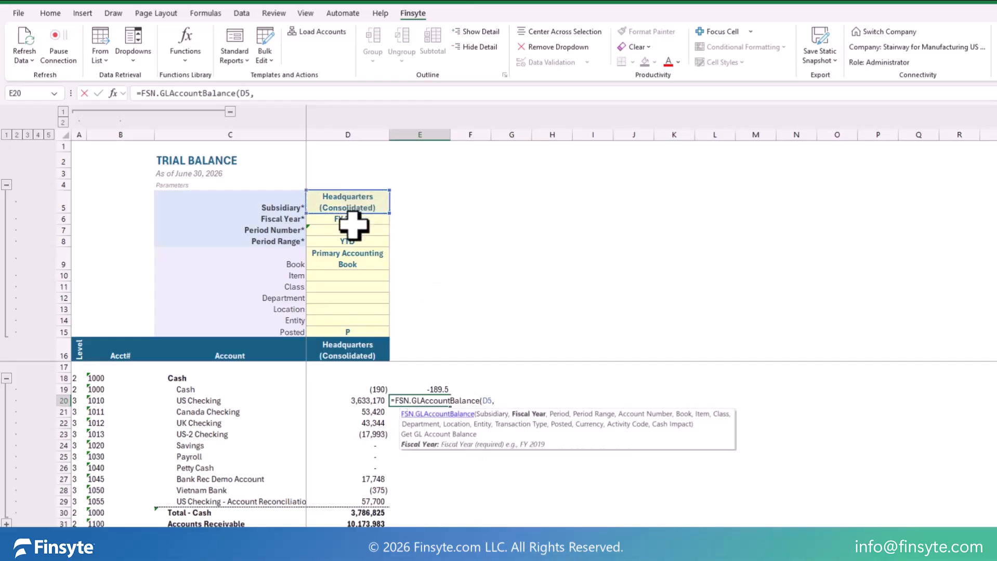
left_click(351, 220)
type(",")
left_click(357, 230)
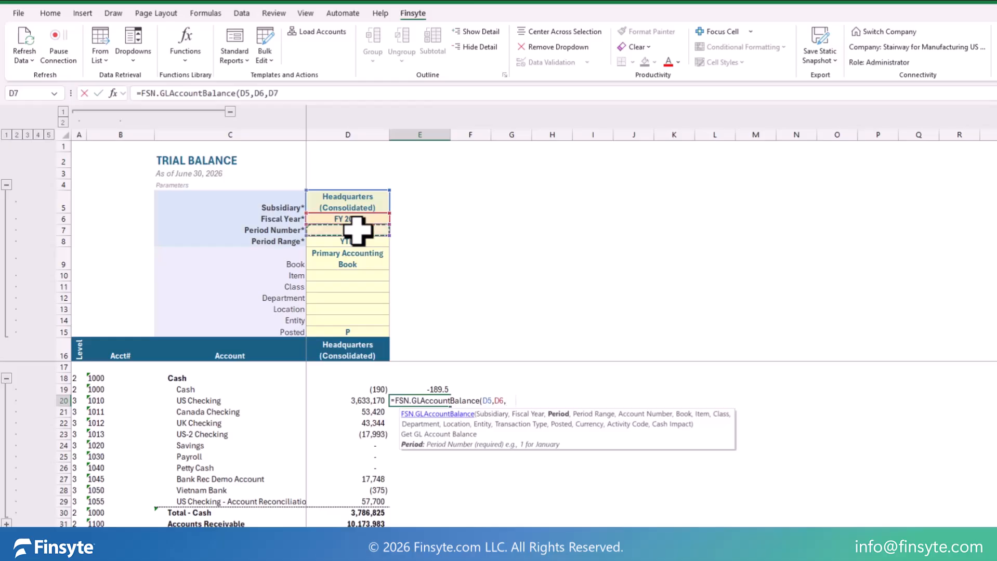
type(",")
left_click(367, 242)
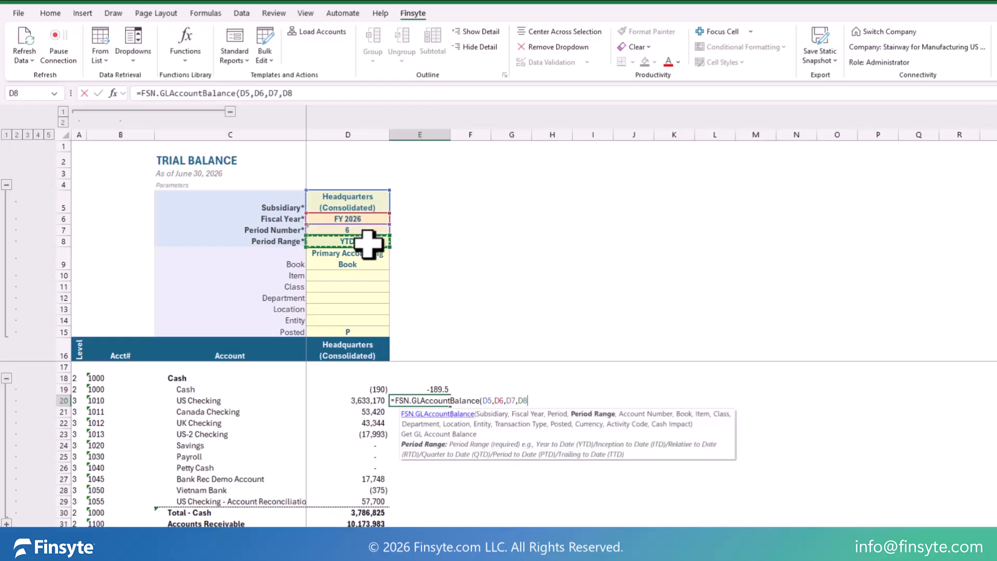
Step: Add account number B20 and book D9 to the E20 balance formula and enter it
type(",")
left_click(109, 400)
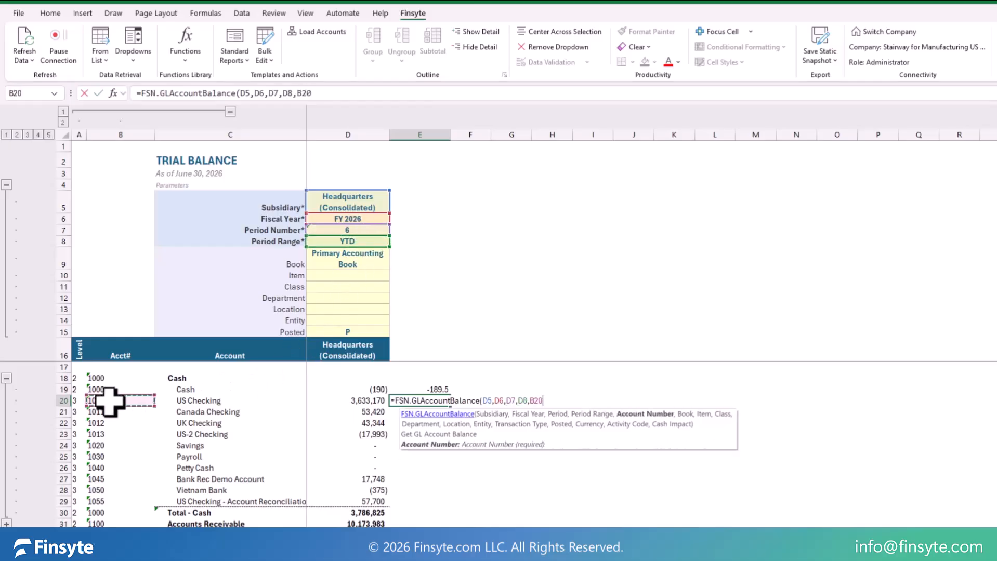
type(",")
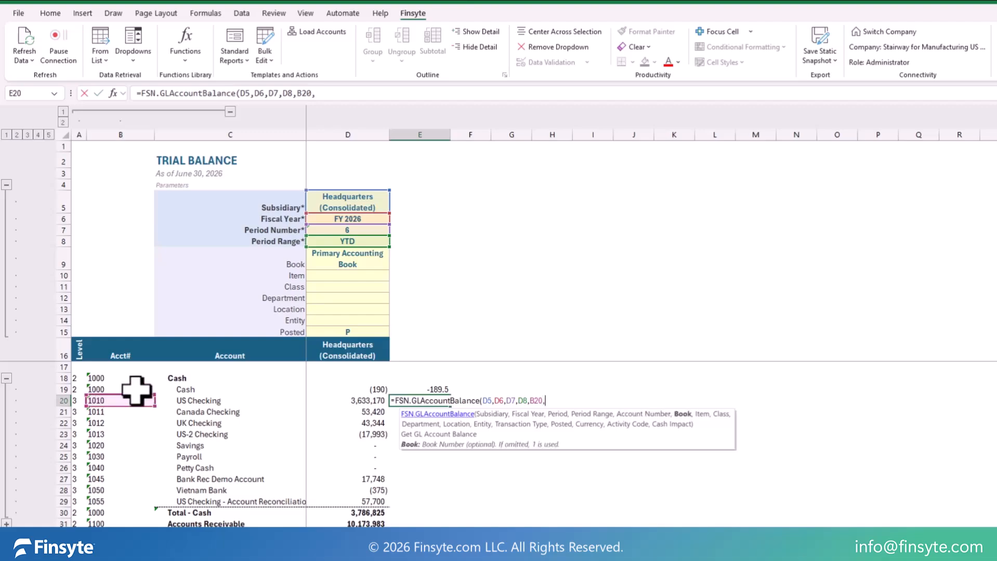
left_click(348, 264)
type(",")
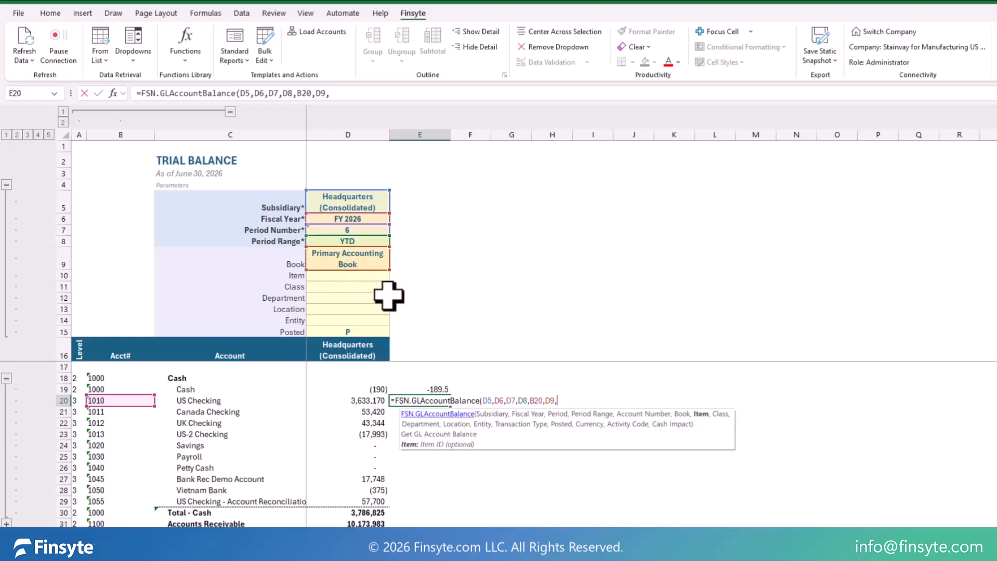
key("Return")
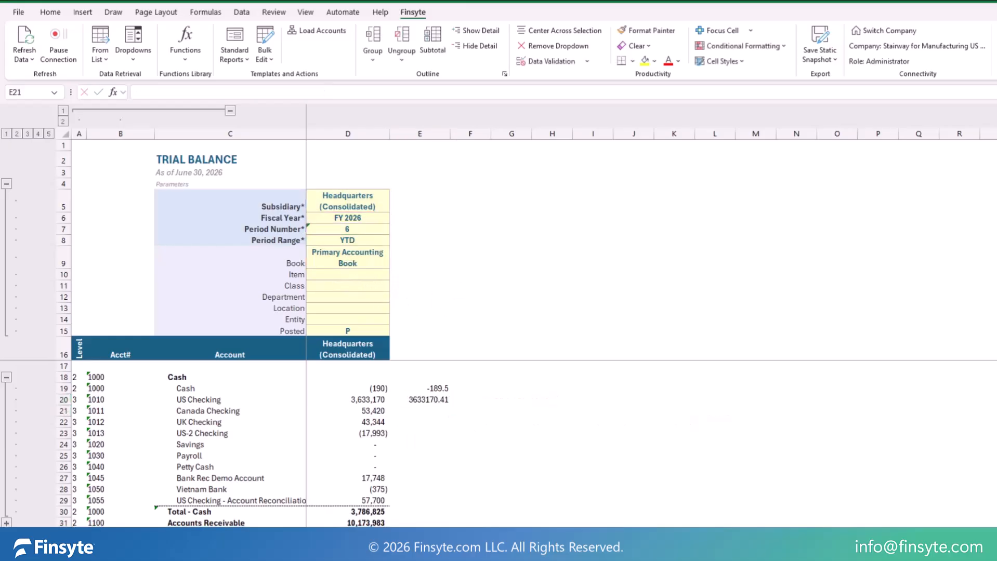
Step: Examine the Canada Checking balance formula in D21, including its function arguments and cell references
left_click(348, 411)
key("F2")
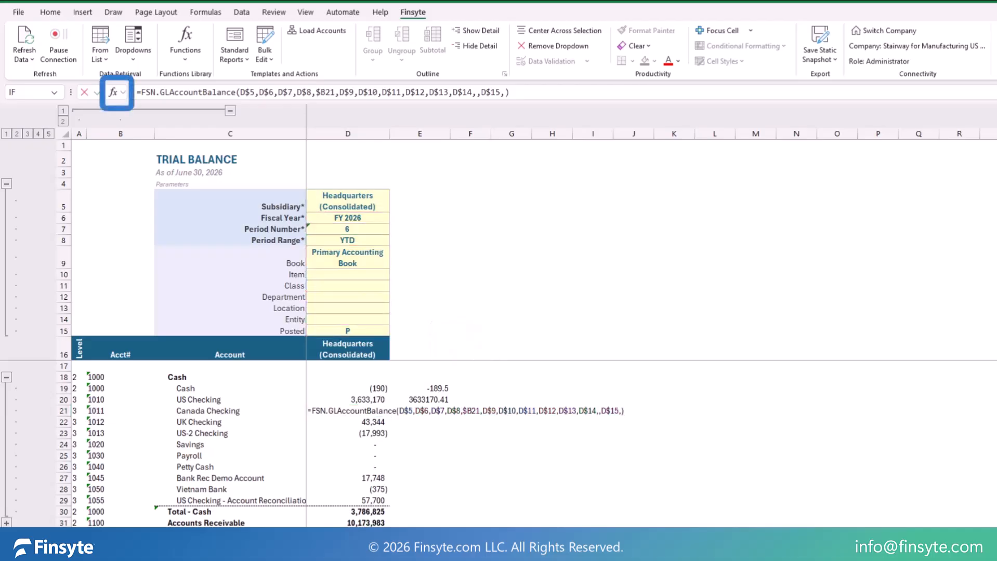
left_click(108, 89)
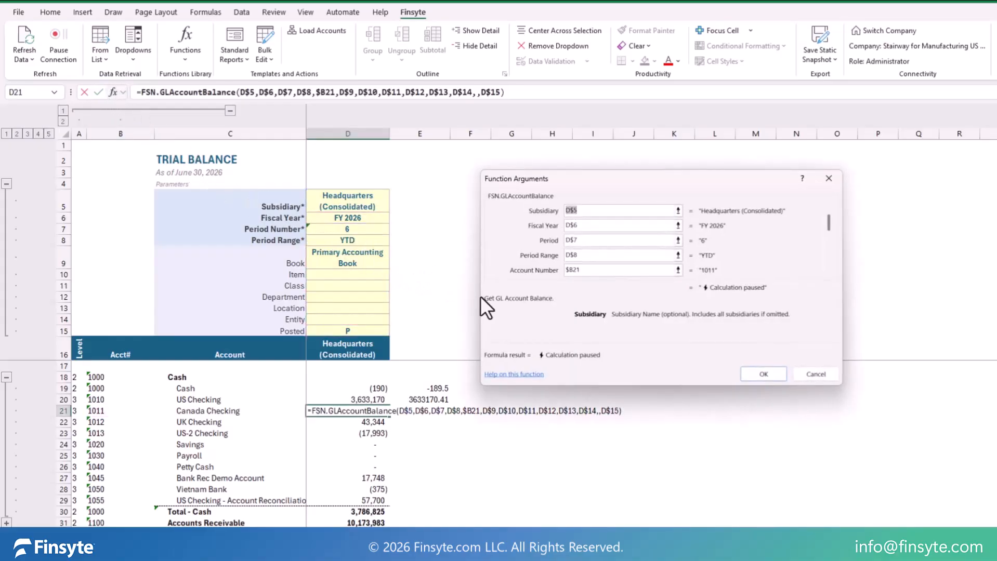
left_click(815, 375)
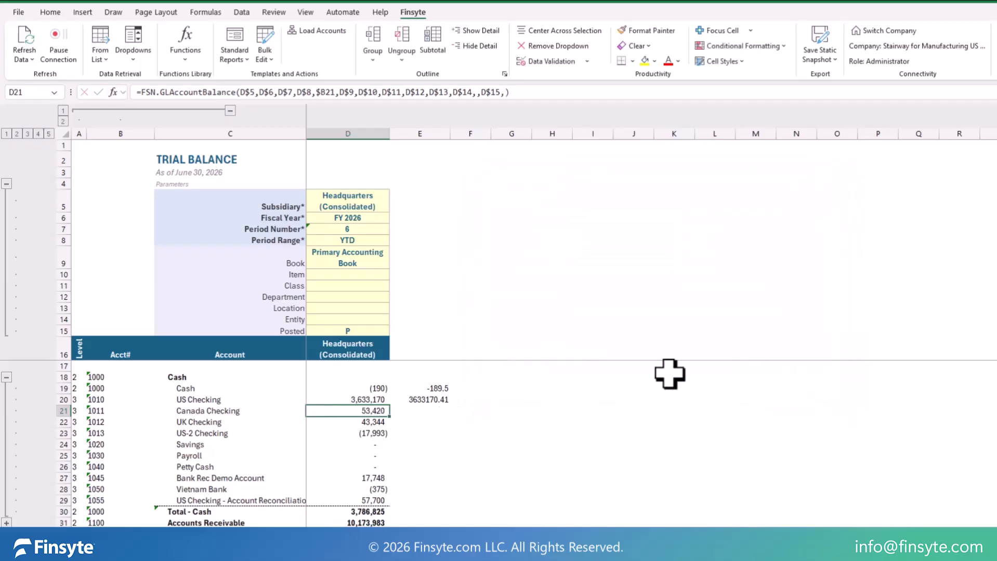
double_click(351, 412)
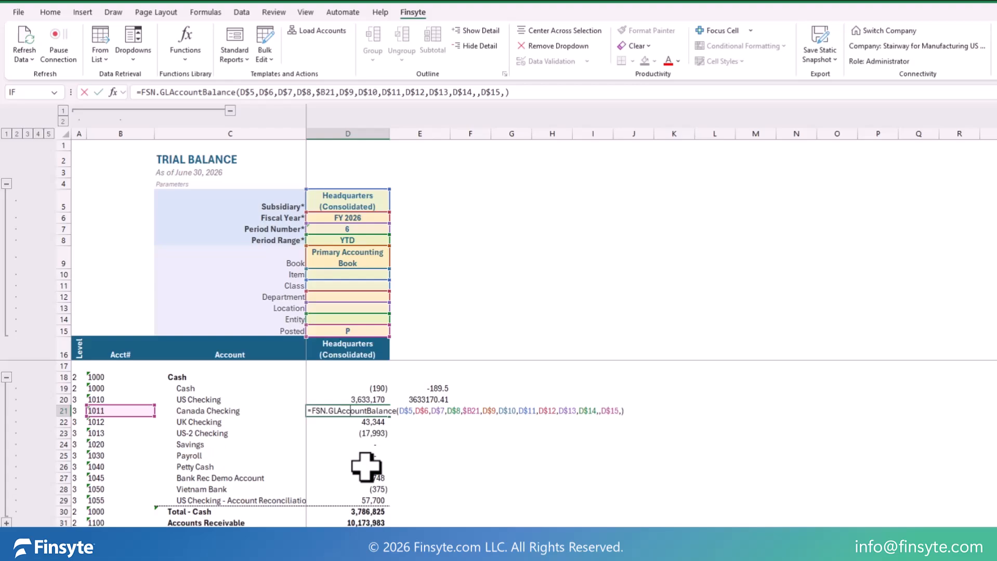
key("Return")
Step: Copy the whole Headquarters (Consolidated) trial balance column D and paste it into column E
left_click(353, 130)
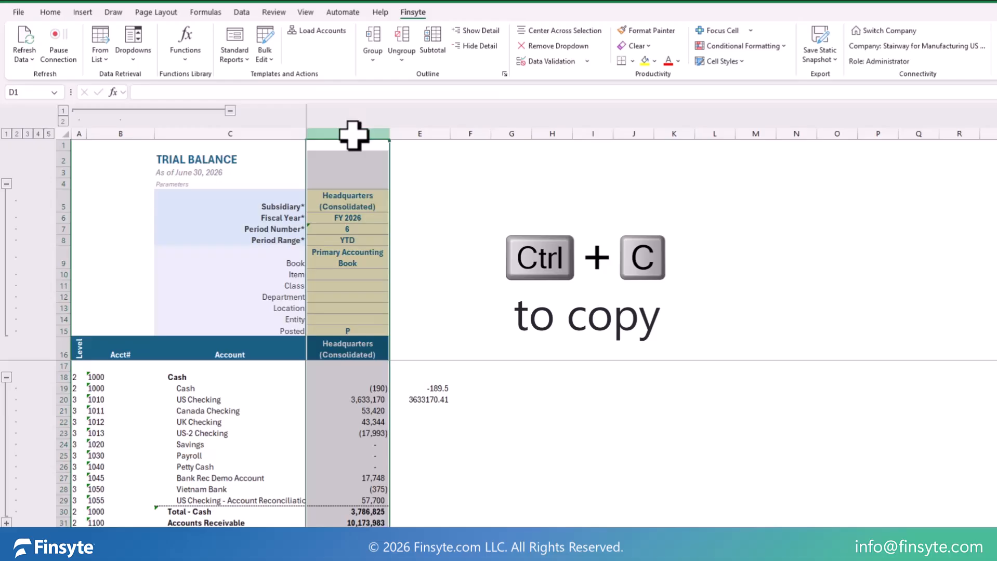
key("ctrl+c")
left_click(413, 134)
key("ctrl+v")
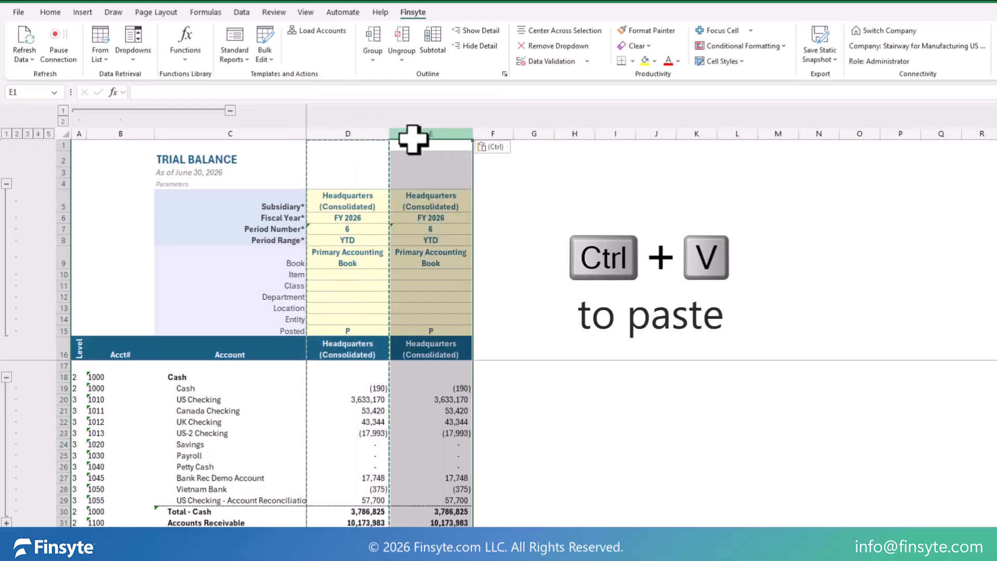
Step: Set the fiscal year of the trial balance in column E to FY 2025
left_click(452, 218)
left_click(477, 218)
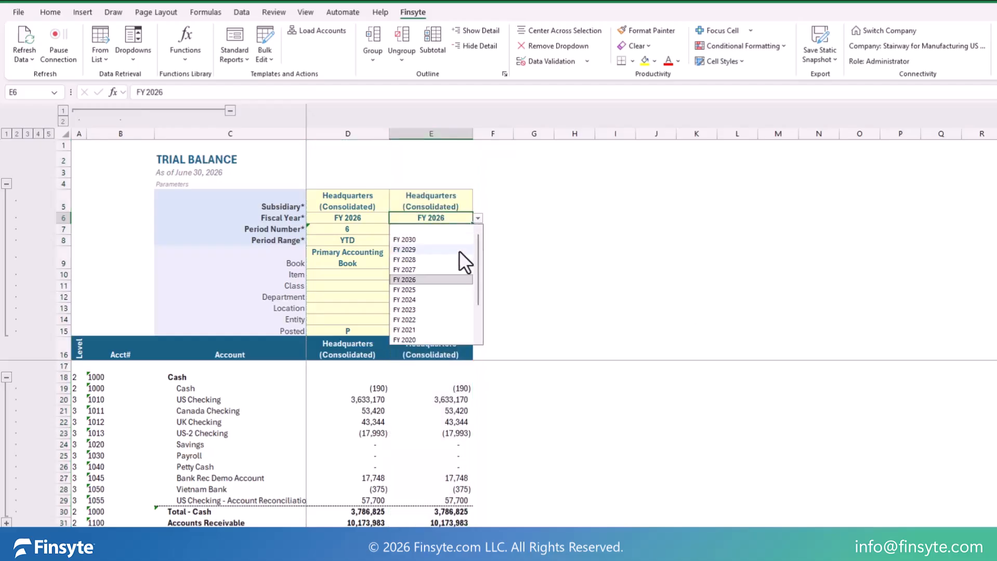
left_click(448, 290)
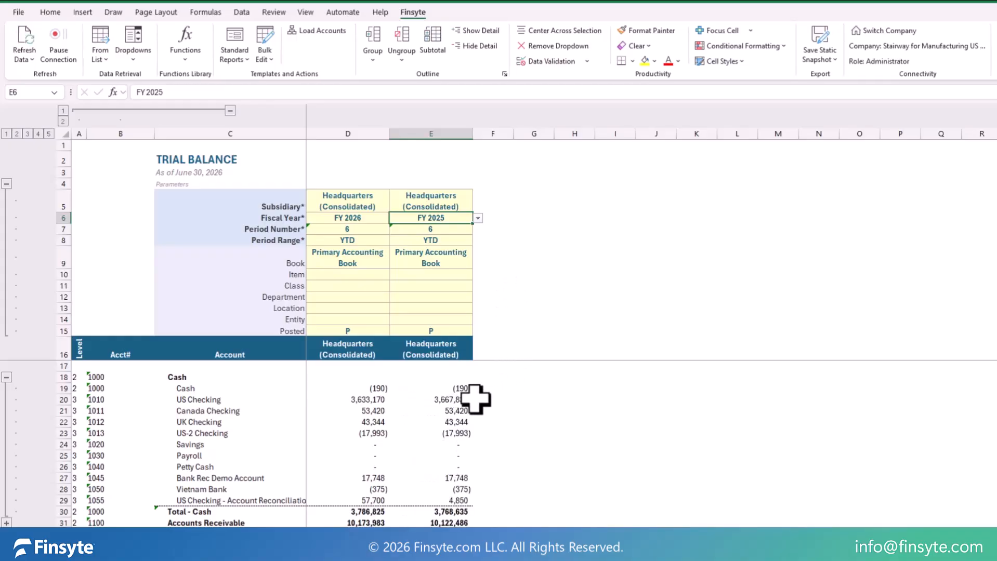
Step: Open the function arguments of the Canada Checking formula in E21 and cycle the Period reference through $E$7, E$7 and $E7
left_click(453, 400)
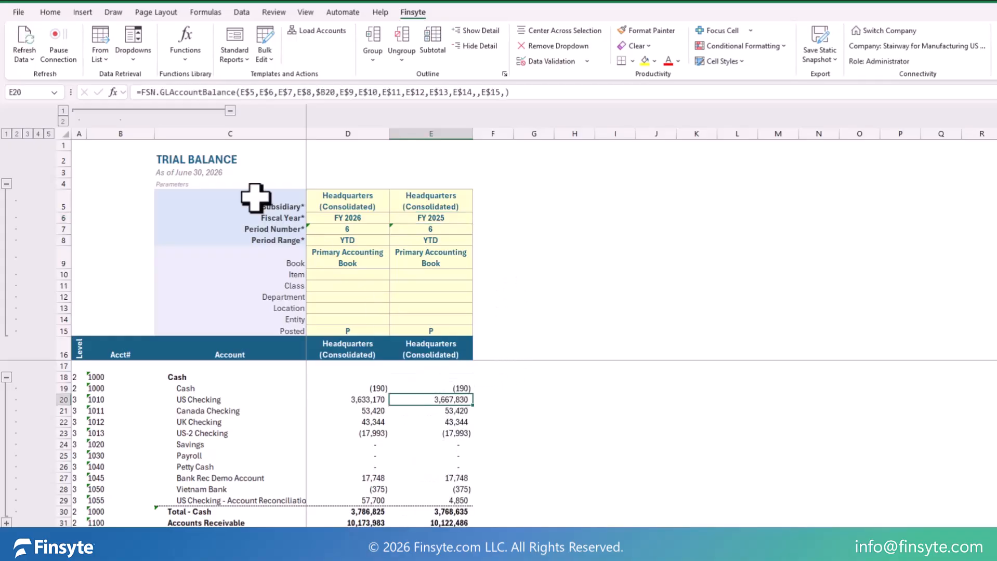
key("Down")
key("F2")
left_click(112, 92)
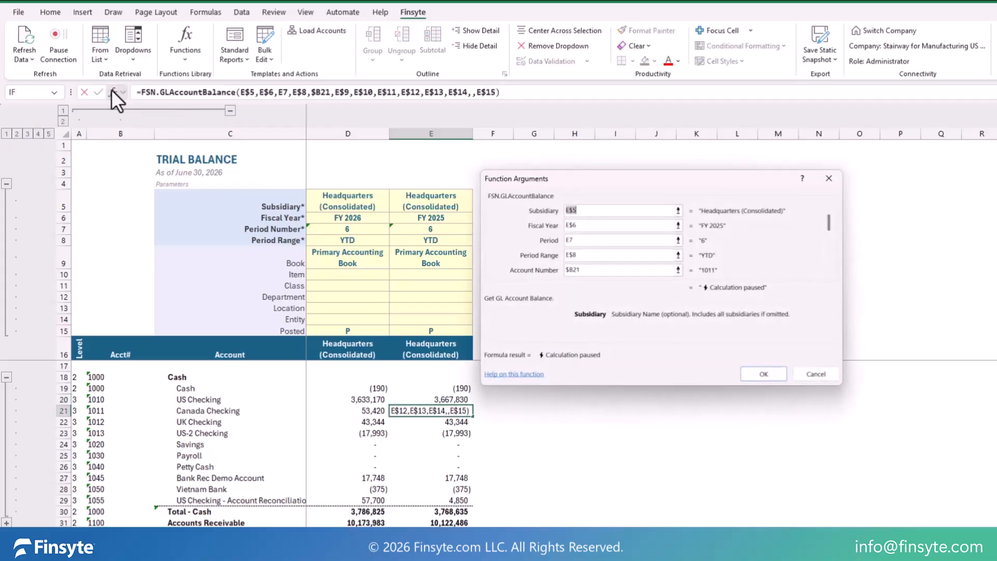
left_click(642, 243)
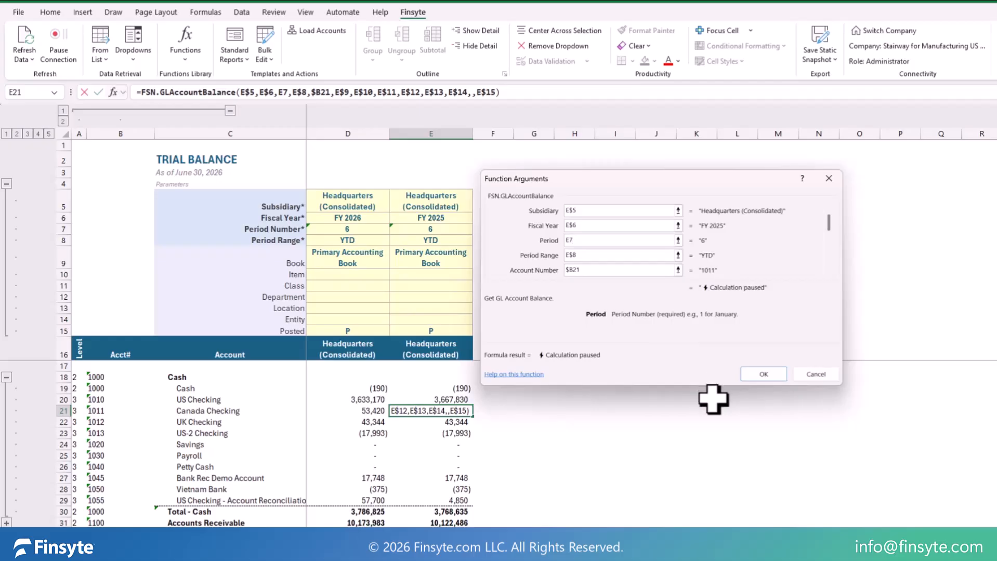
key("F4")
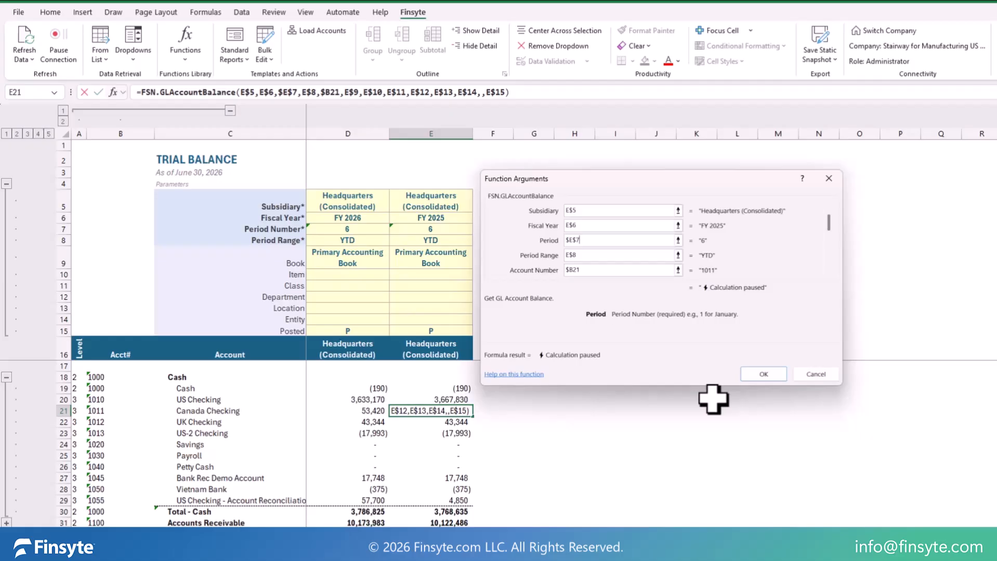
key("F4")
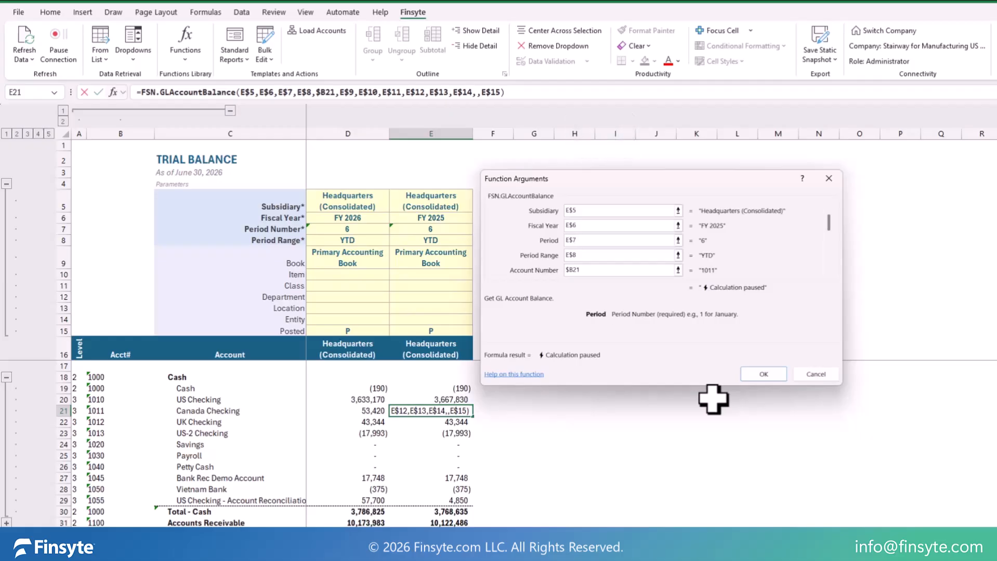
key("F4")
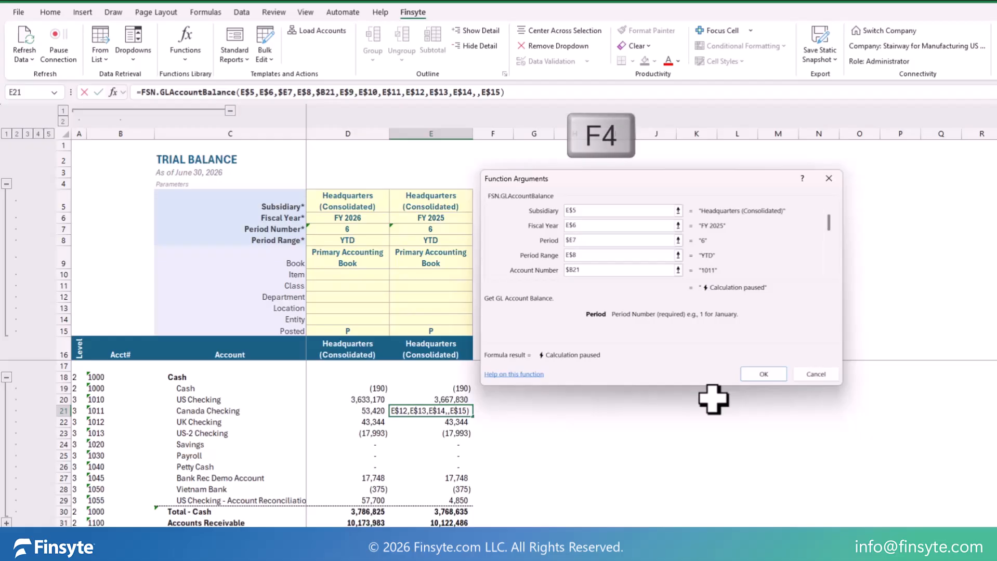
Step: Replace the Period argument with the fixed value 6, and discard the changes to the E21 function arguments
key("BackSpace")
key("BackSpace")
key("BackSpace")
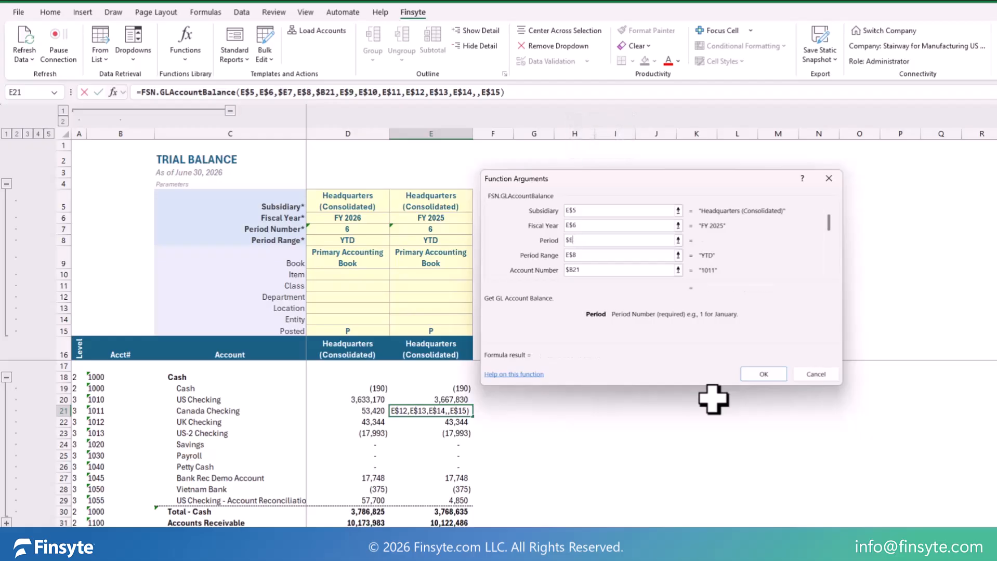
type("6")
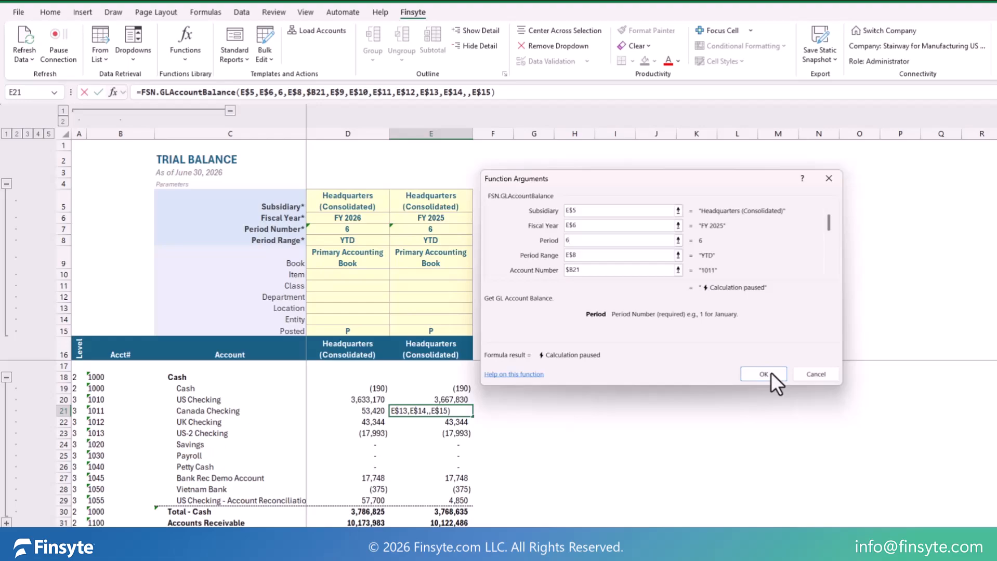
left_click(808, 374)
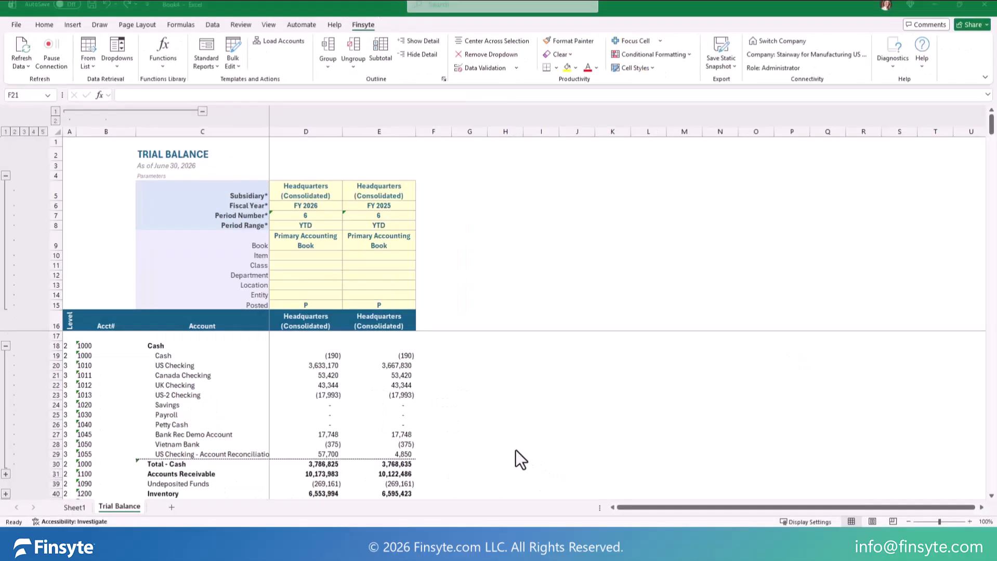
Step: Browse the Finsyte function library, including the Range functions and their Entity group
left_click(163, 64)
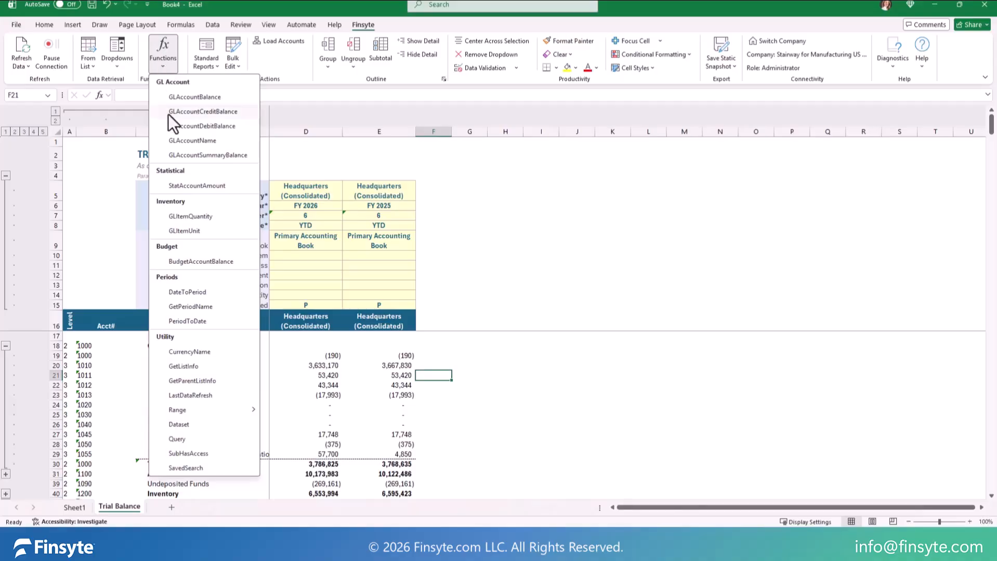
mouse_move(248, 408)
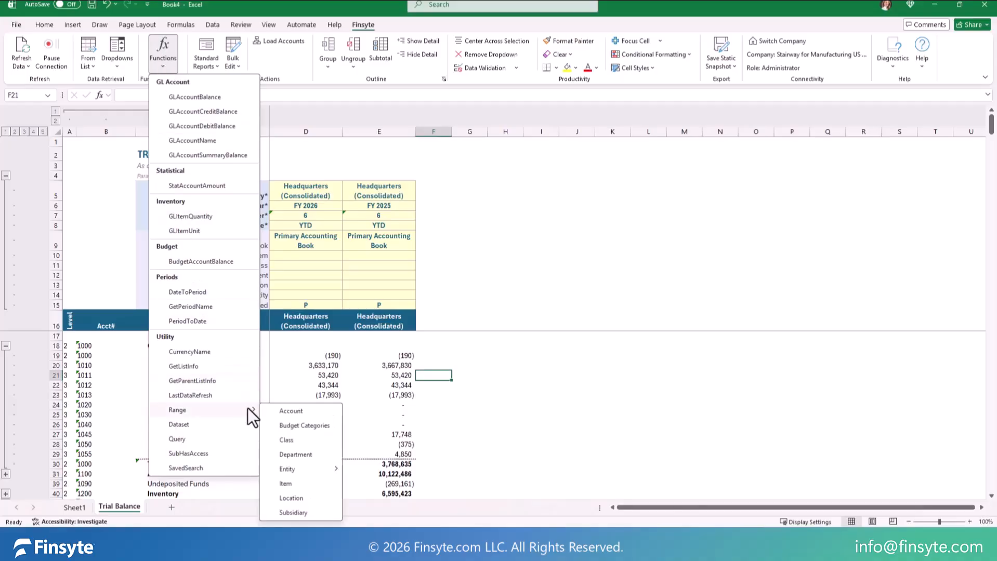
mouse_move(338, 468)
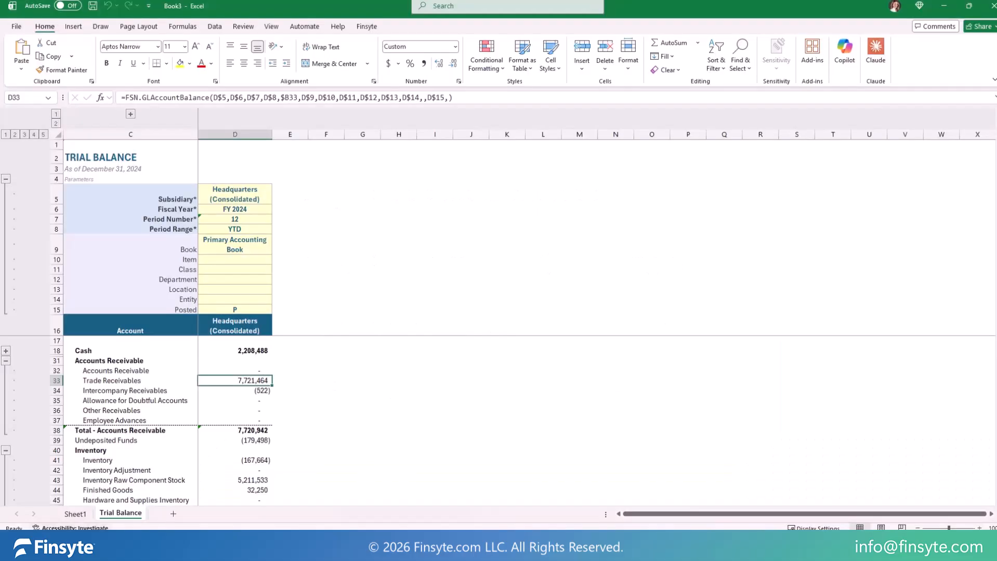
Step: Drill down the Trade Receivables balance in D33 to its transaction lines and return to the source cell
right_click(232, 381)
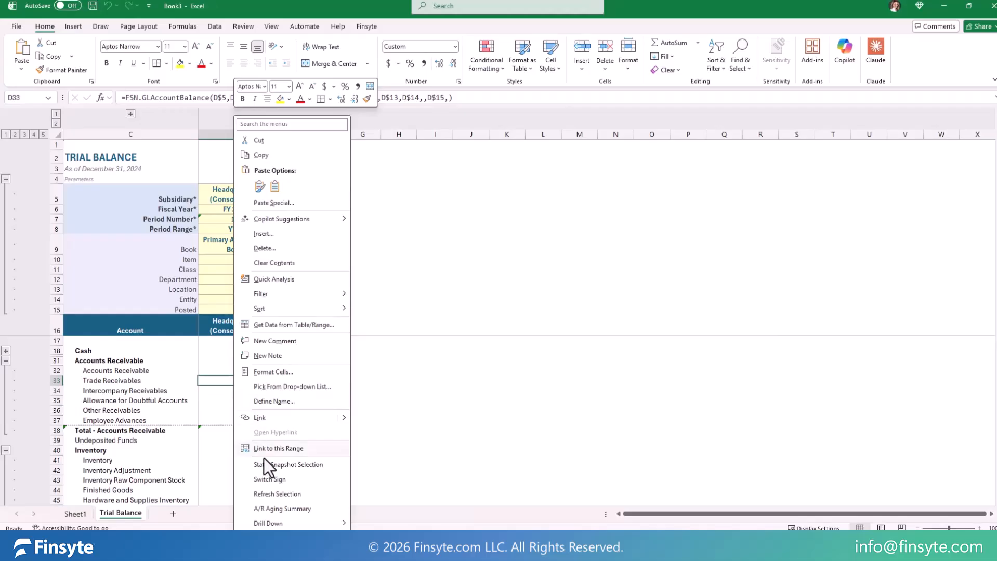
mouse_move(304, 522)
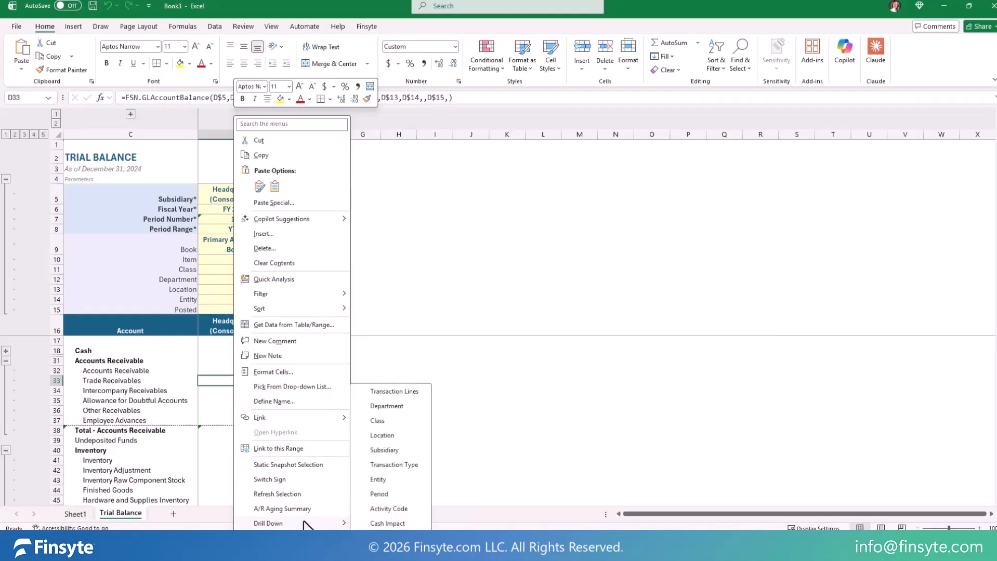
left_click(392, 392)
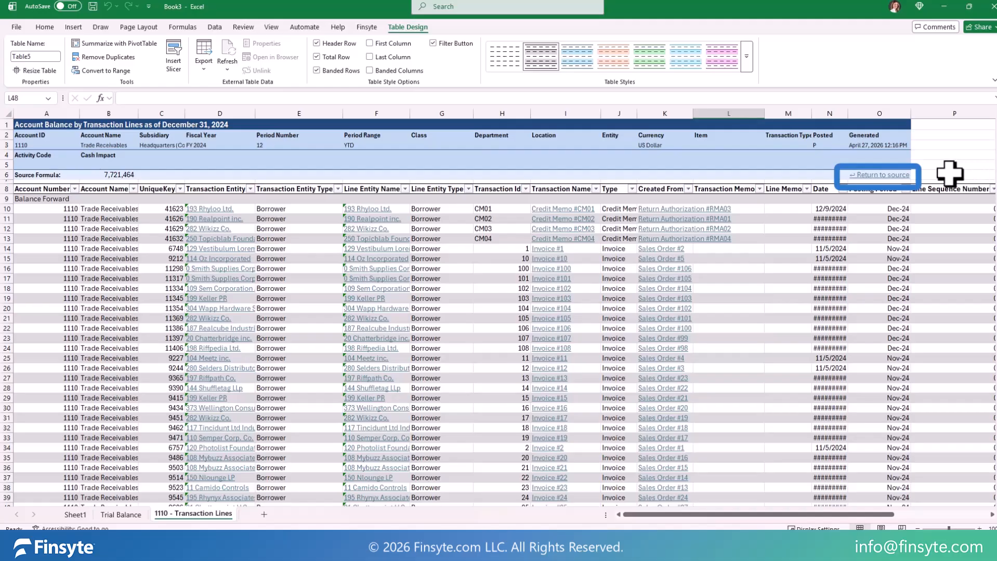
left_click(890, 176)
left_click(891, 176)
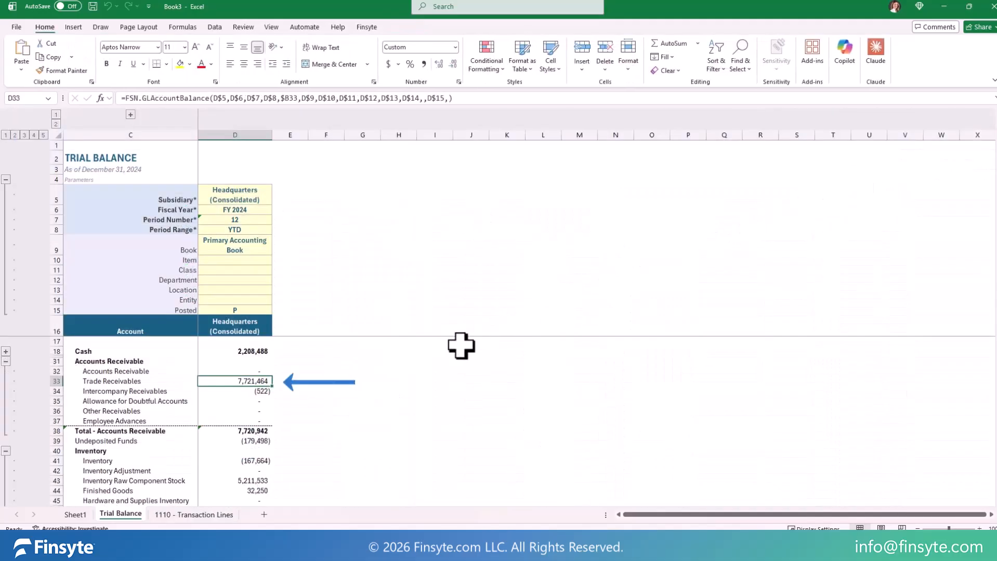
Step: Open the Invoice #100 transaction link from the 1110 - Transaction Lines sheet
left_click(207, 514)
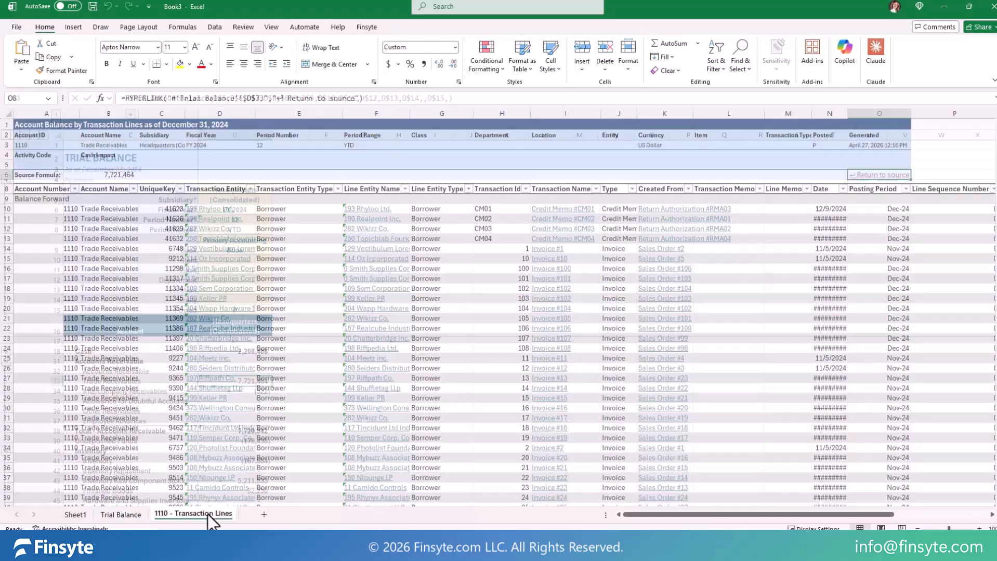
left_click(564, 270)
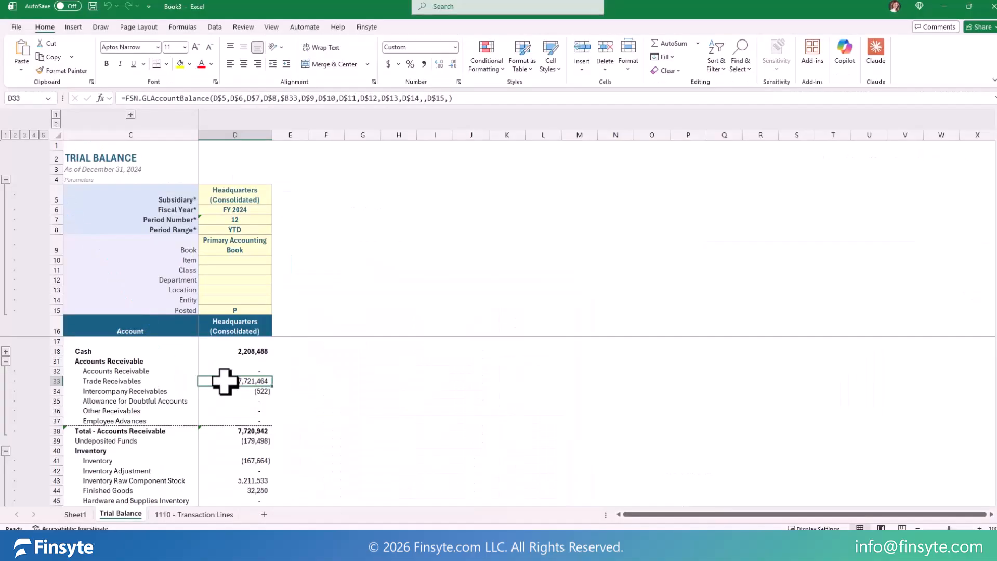
Step: Drill down the Trade Receivables balance in D33 by Subsidiary
right_click(224, 382)
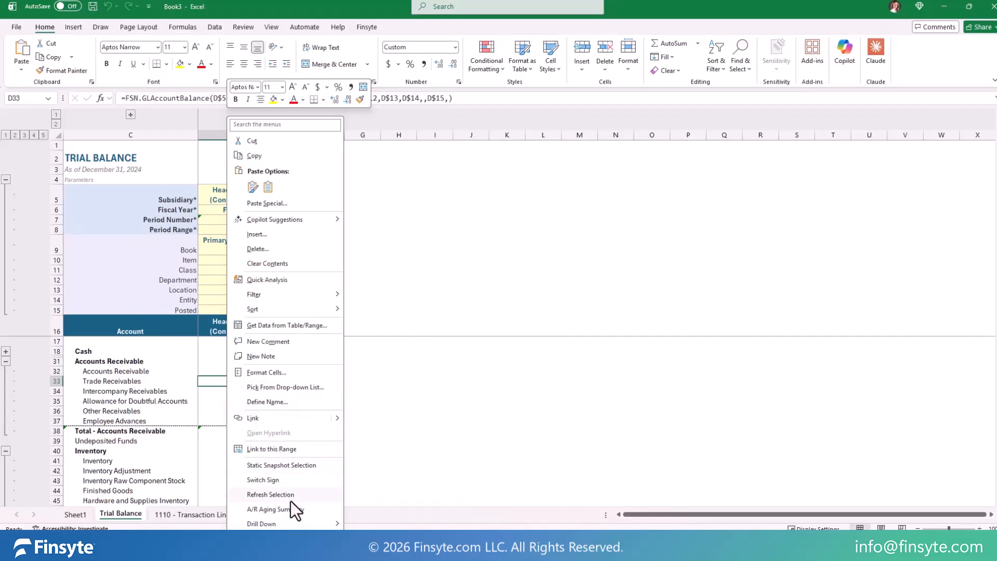
mouse_move(301, 524)
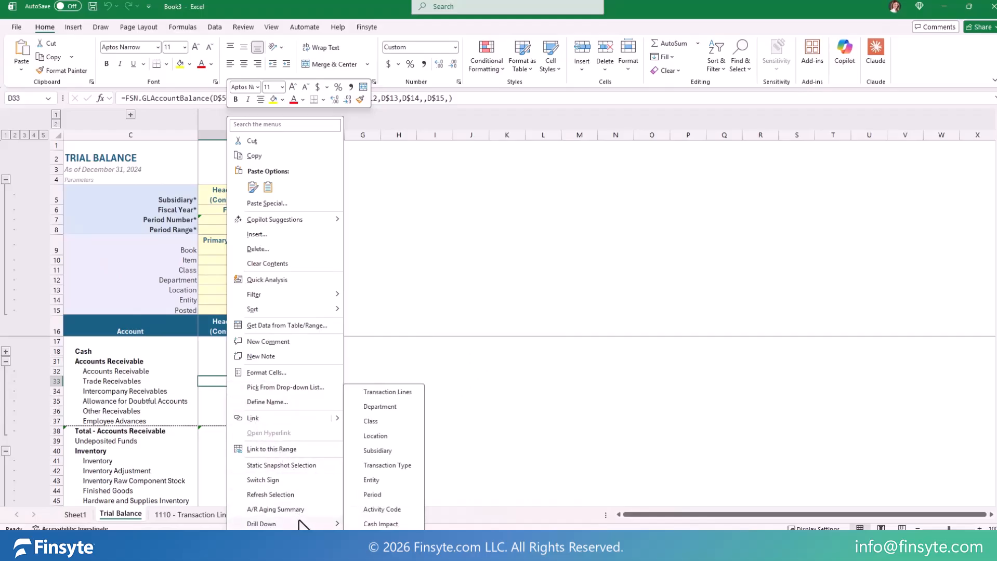
left_click(408, 451)
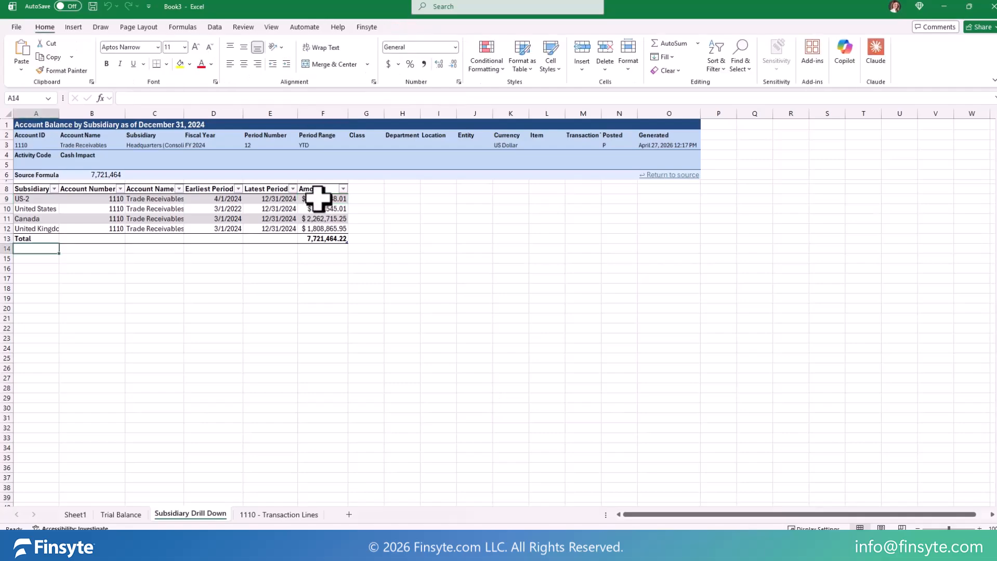
Step: Drill down the US-2 amount in F9 of the Subsidiary Drill Down sheet to its transaction lines
left_click(319, 198)
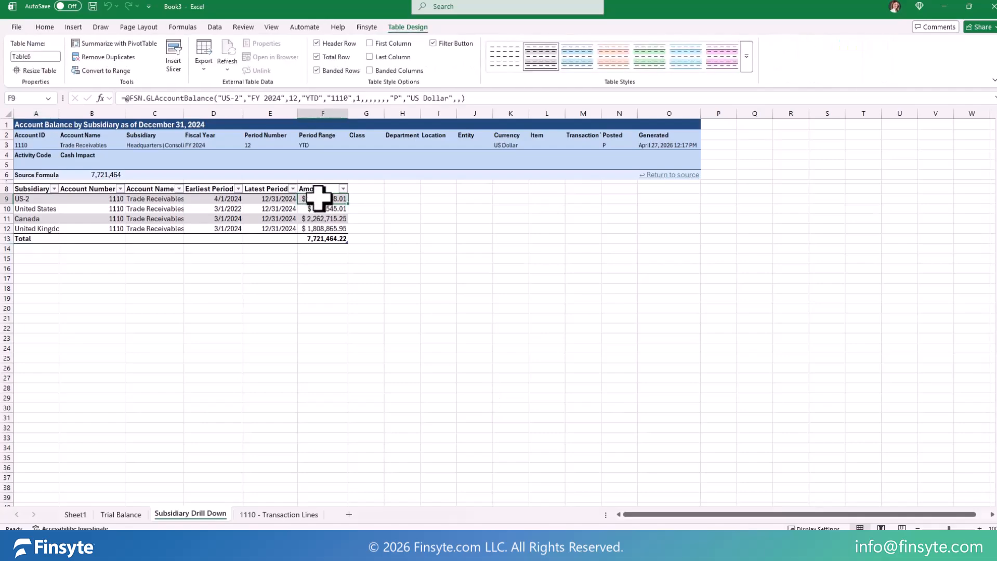
right_click(320, 200)
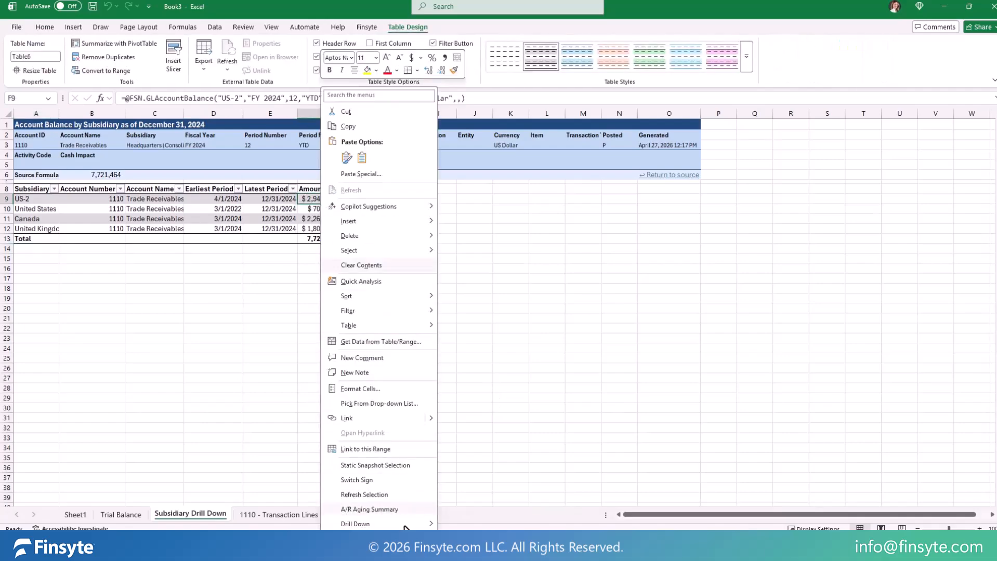
mouse_move(405, 529)
left_click(489, 390)
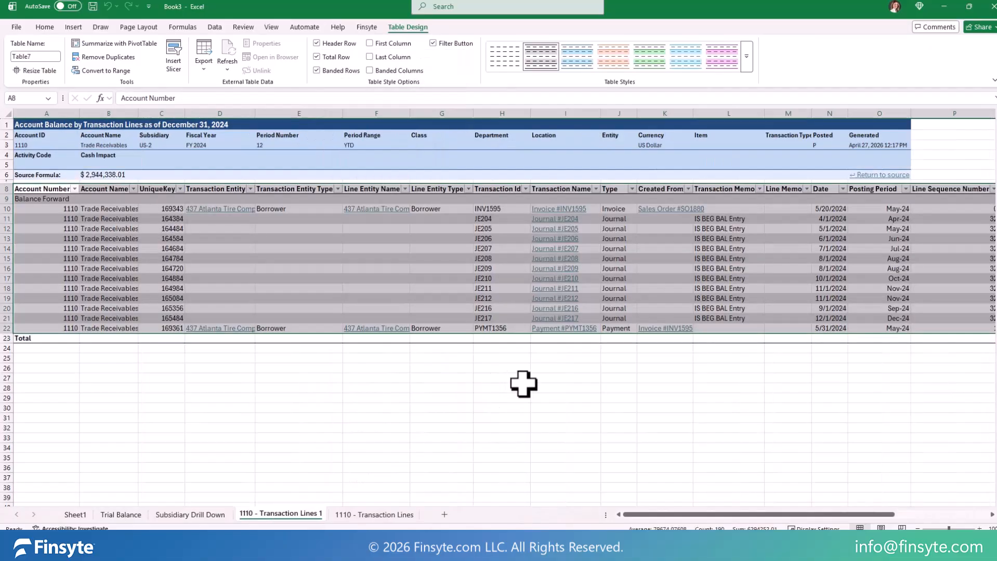
left_click(345, 387)
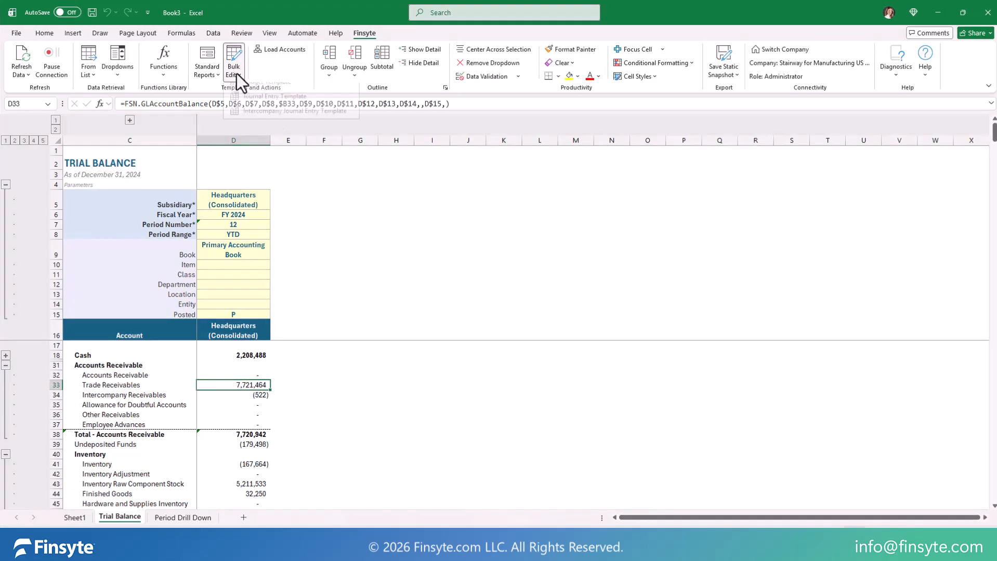
Step: Insert the Budget Template and set the actual column's Subsidiary to United States and Fiscal Year to FY 2024
left_click(297, 90)
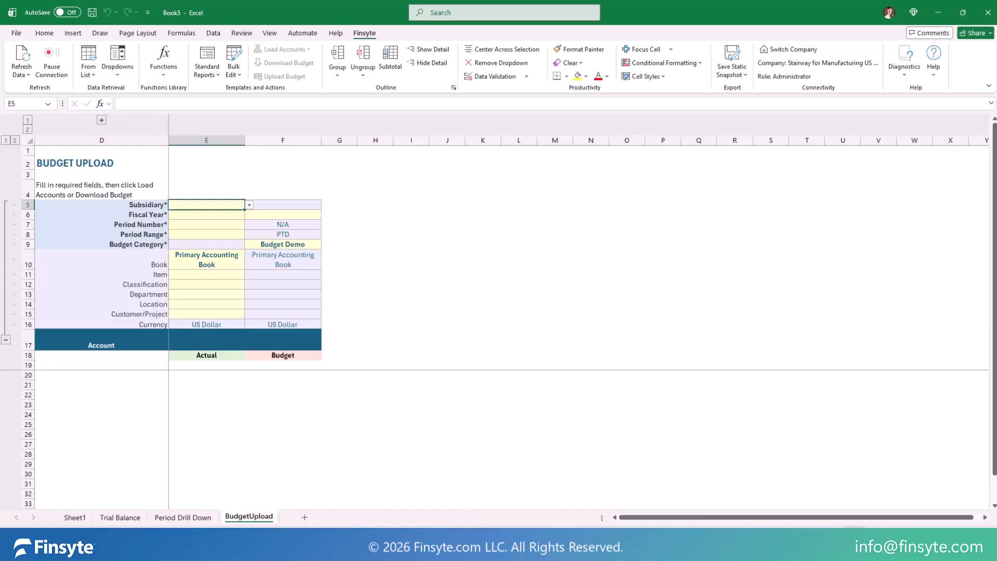
left_click(250, 205)
left_click(221, 259)
left_click(229, 214)
left_click(249, 215)
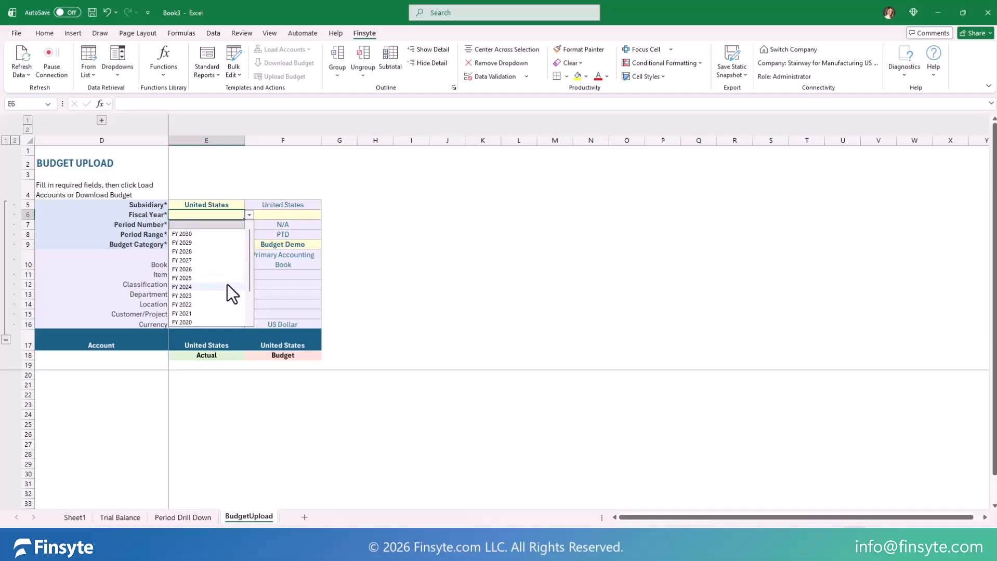
left_click(228, 285)
Step: Set the actual column's Period Number to 12 and its Period Range to YTD
left_click(239, 225)
left_click(249, 224)
left_click(212, 325)
left_click(218, 235)
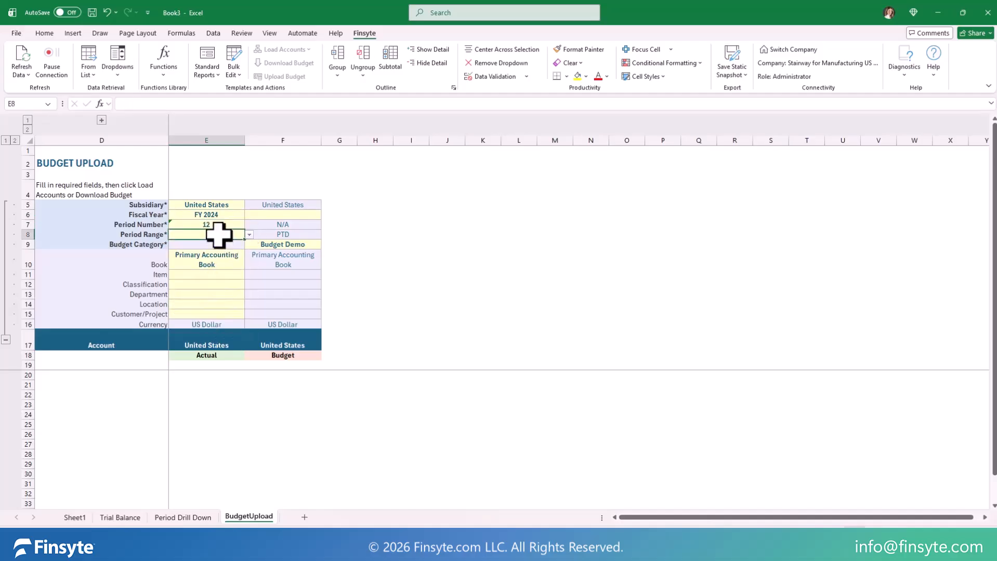
left_click(250, 234)
left_click(205, 259)
Step: Set the budget column's Fiscal Year to FY 2025 and load the Income and Expense accounts
left_click(283, 214)
left_click(326, 215)
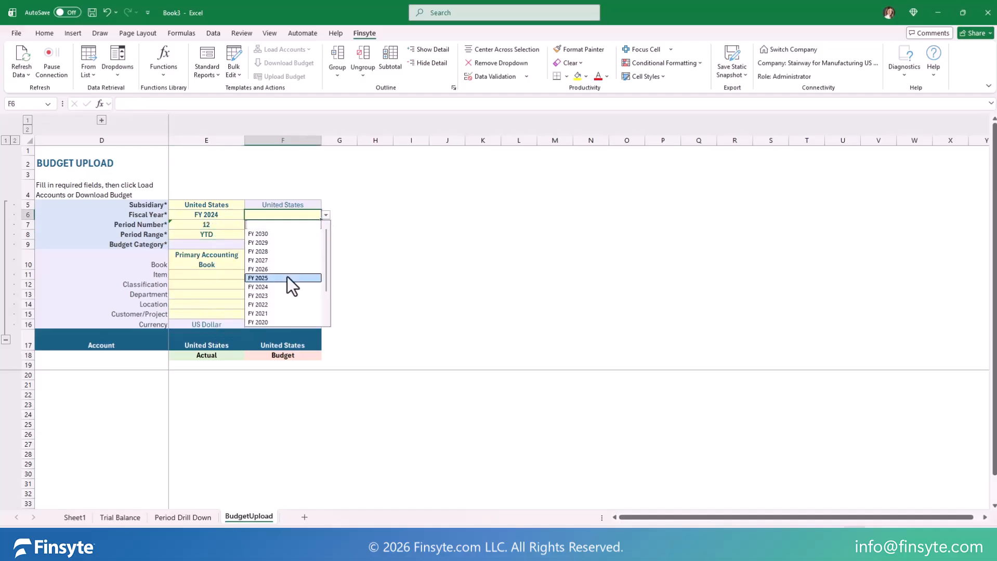
left_click(249, 235)
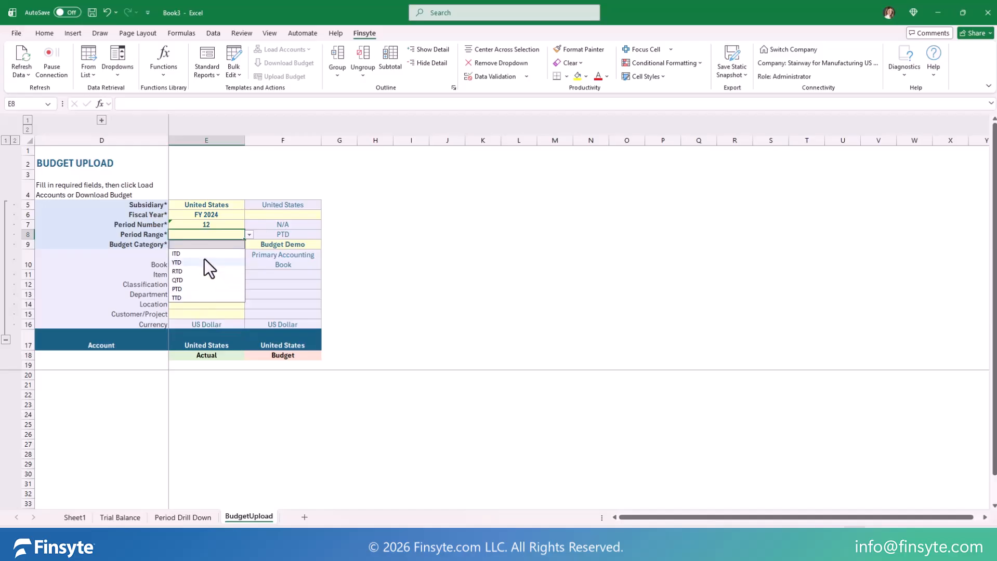
left_click(205, 259)
left_click(281, 214)
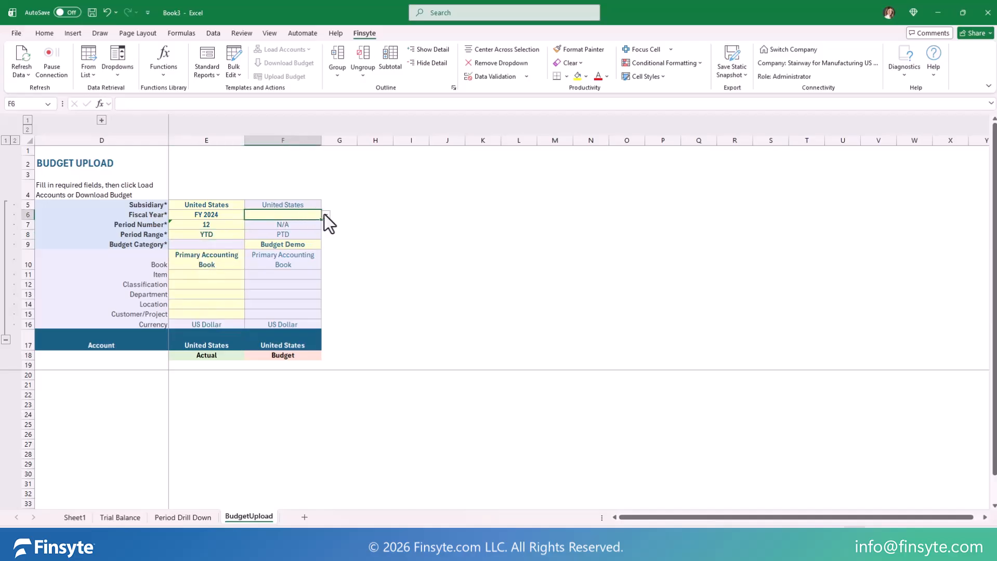
left_click(325, 215)
left_click(288, 260)
left_click(279, 47)
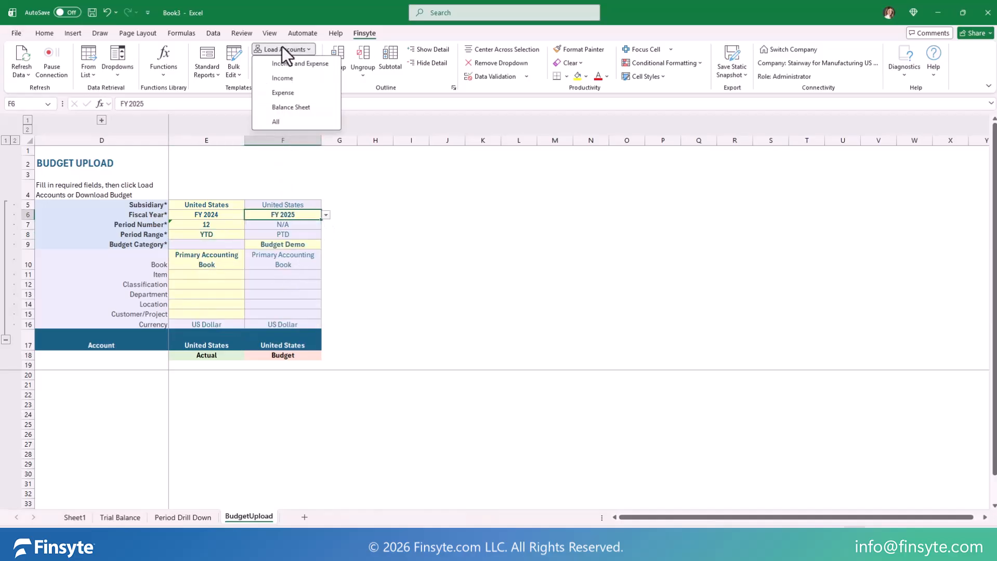
left_click(310, 67)
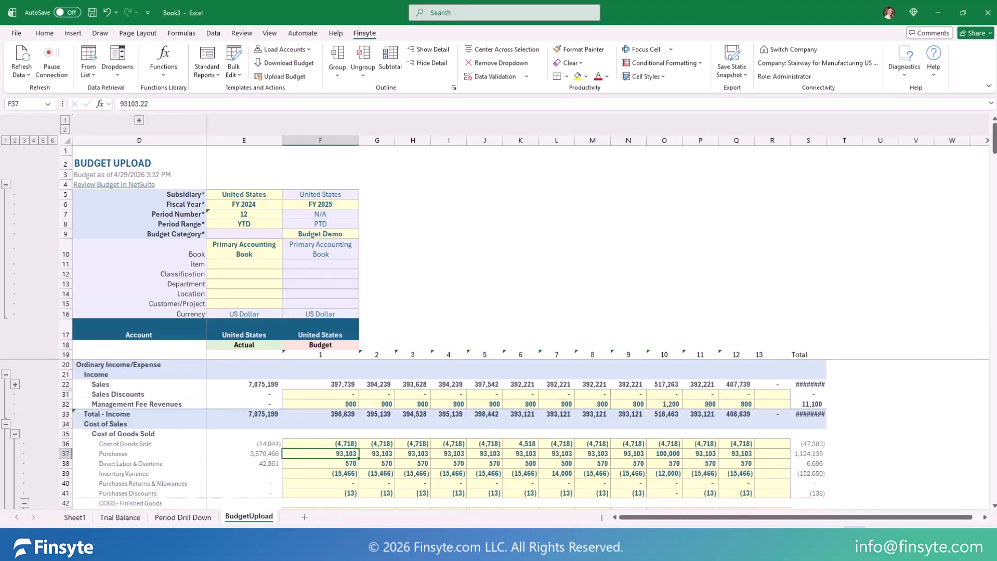
Step: Enter Purchases budget amounts of 94000, 94000, 93000, 93500 and 95000 for periods 1 through 5
type("94000")
key("Tab")
type("94,000")
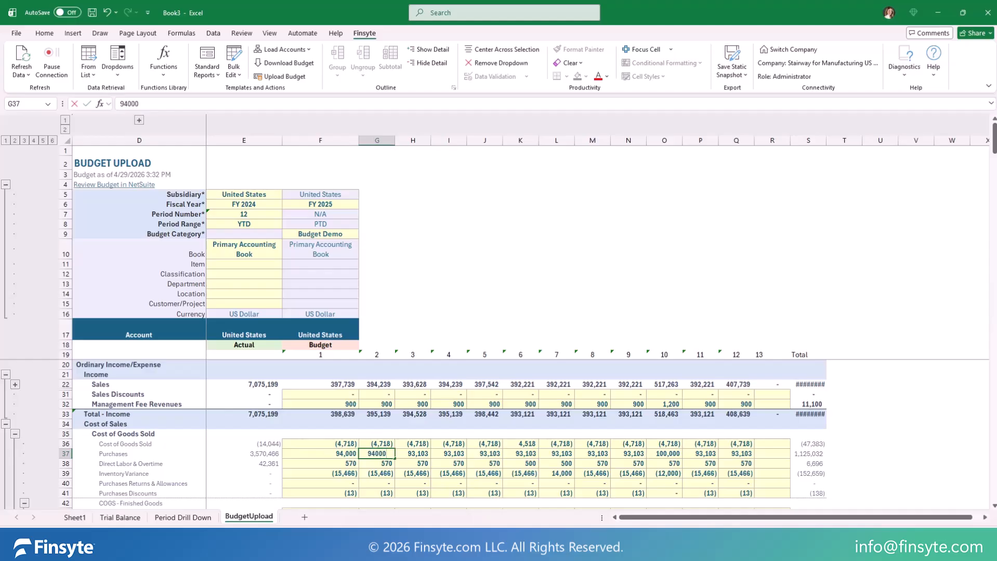
key("Tab")
type("93000")
key("Tab")
type("93,500")
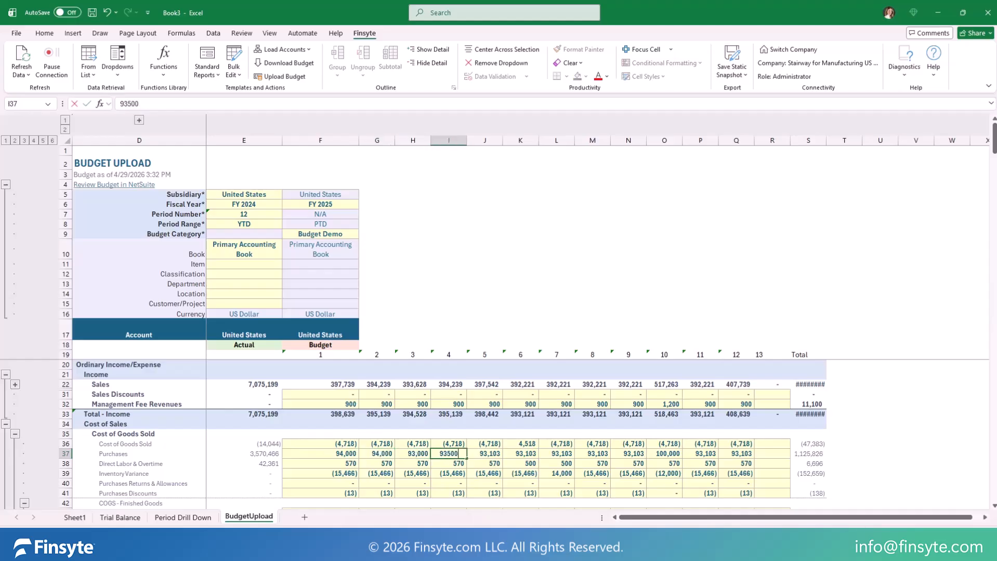
key("Tab")
type("95000")
key("Tab")
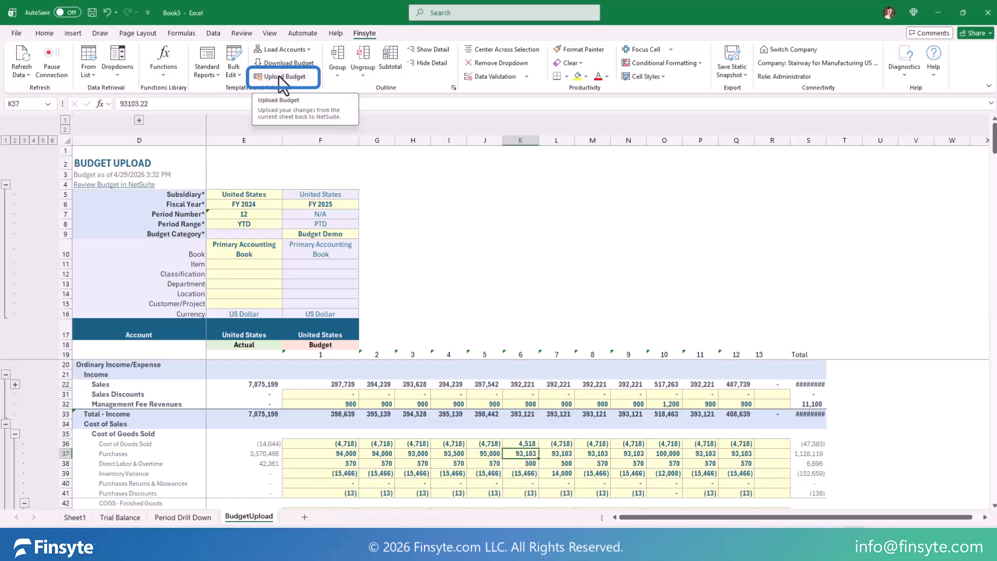
Step: Upload the edited budget to NetSuite and open the link for reviewing it there
left_click(295, 78)
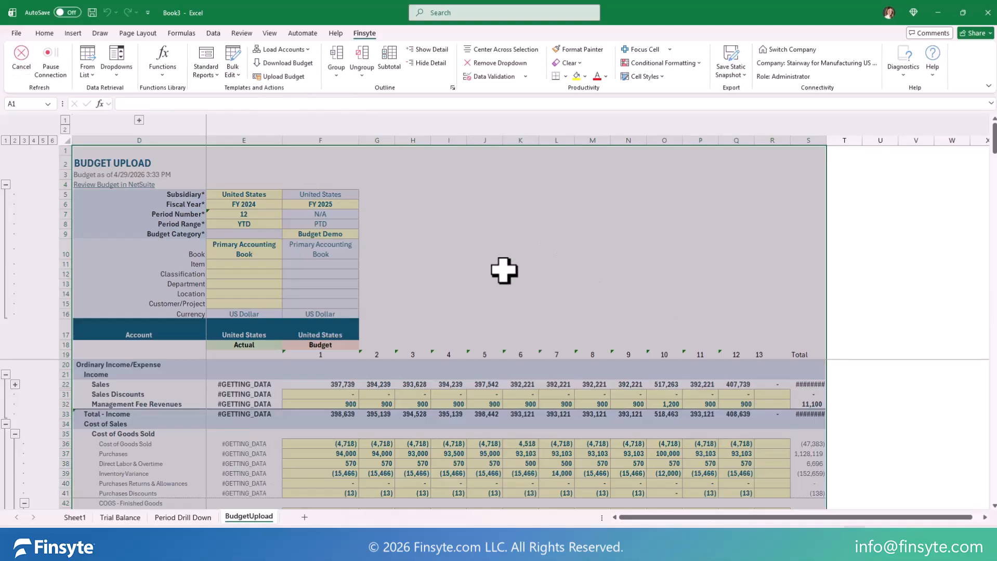
left_click(115, 186)
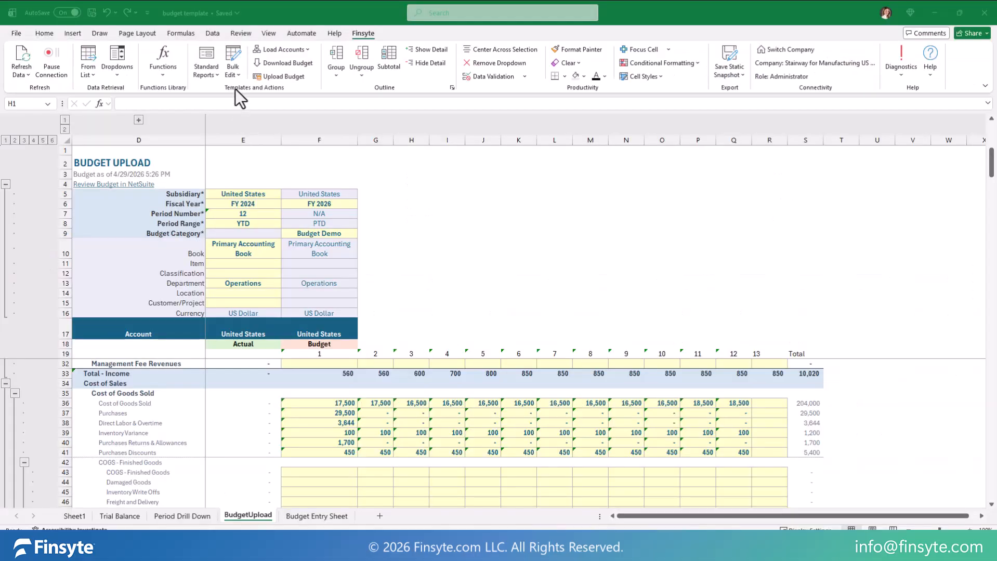
Step: Insert the Journal Entry Template and look over its blank line area from Account Number to Cash Impact
left_click(232, 72)
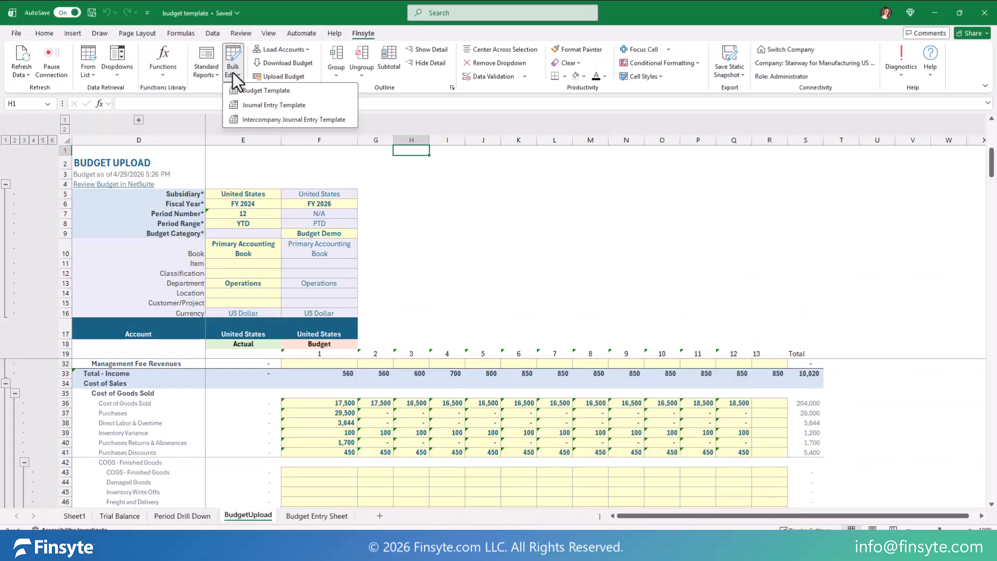
left_click(253, 101)
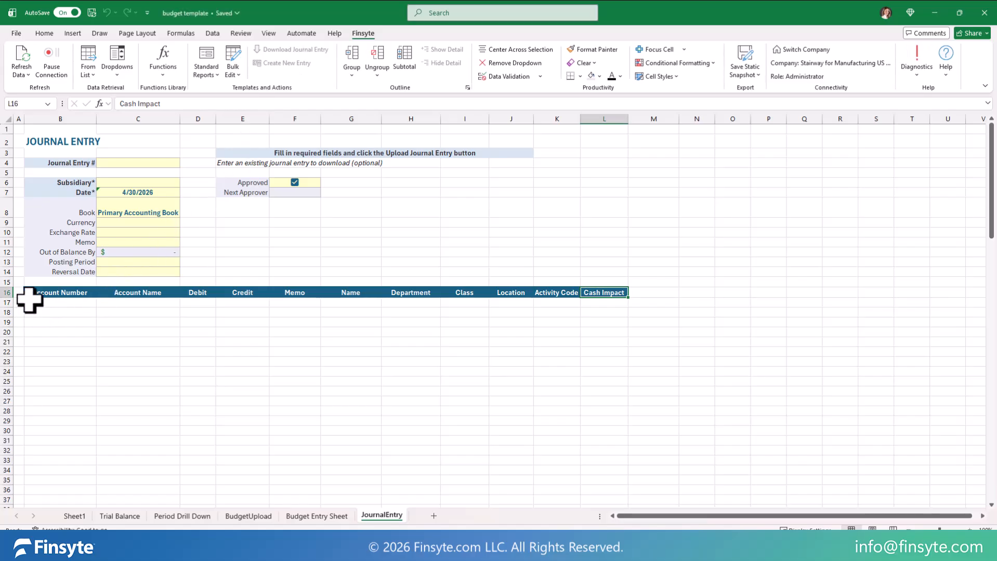
left_click_drag(30, 303, 592, 371)
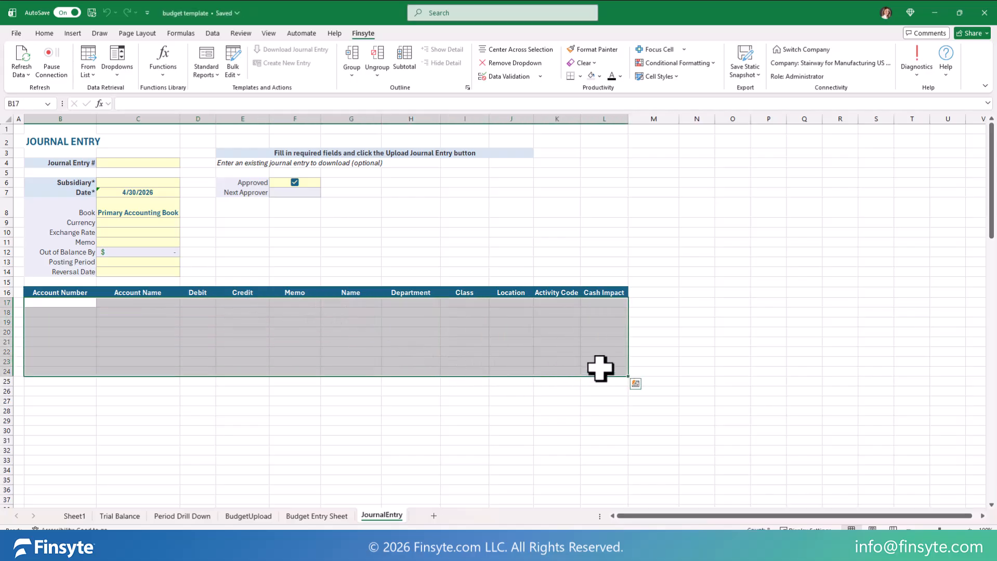
left_click(603, 292)
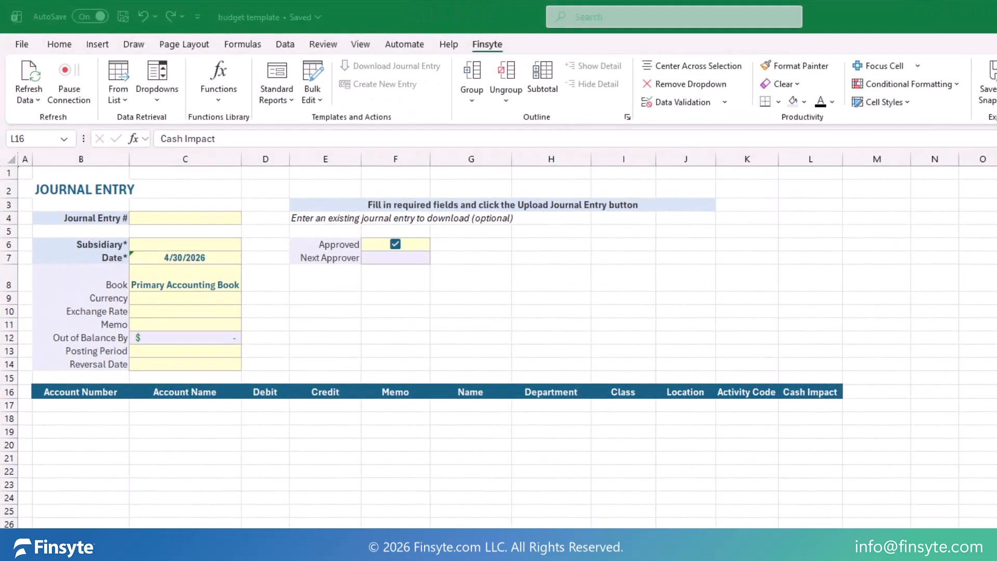
Step: Enter JE240 as the journal entry number and download that entry into the template
left_click(196, 218)
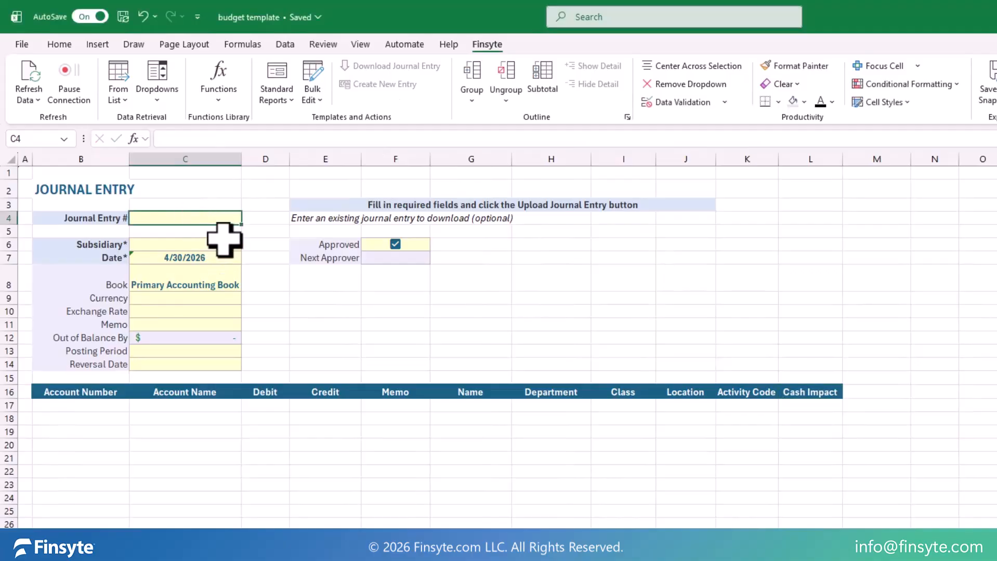
type("JE240")
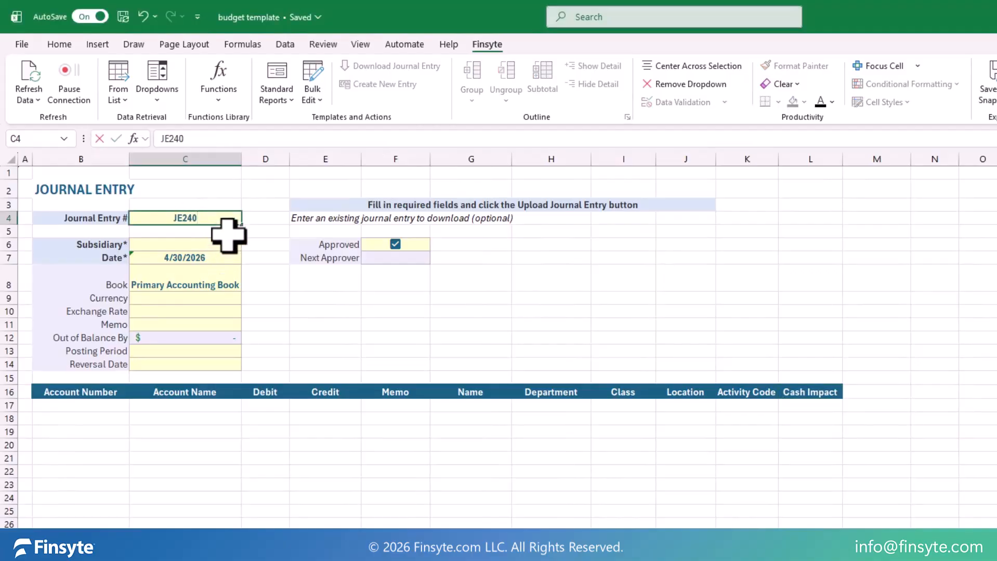
key("Tab")
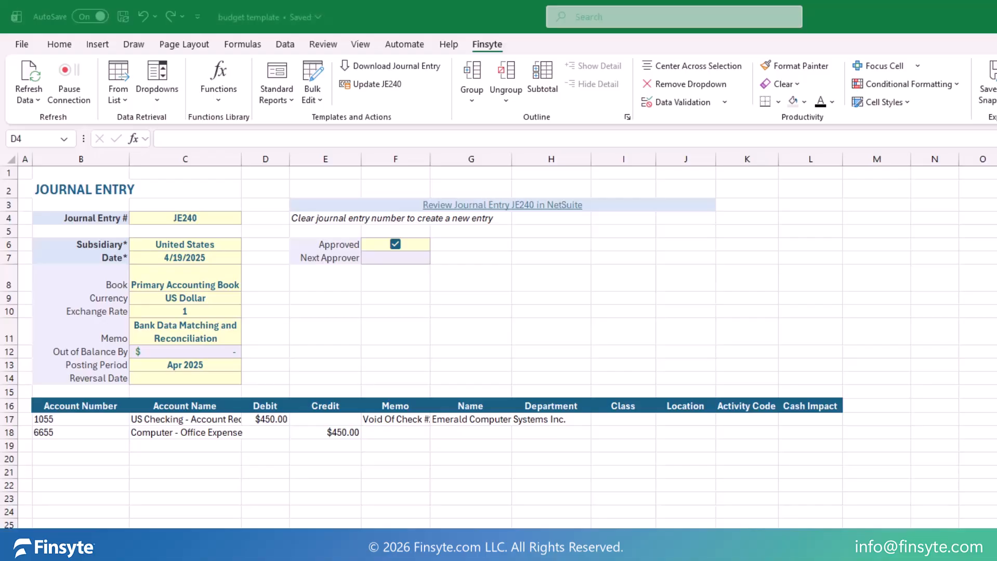
Step: Clear the journal entry number so the downloaded details can serve as a new entry
left_click(175, 218)
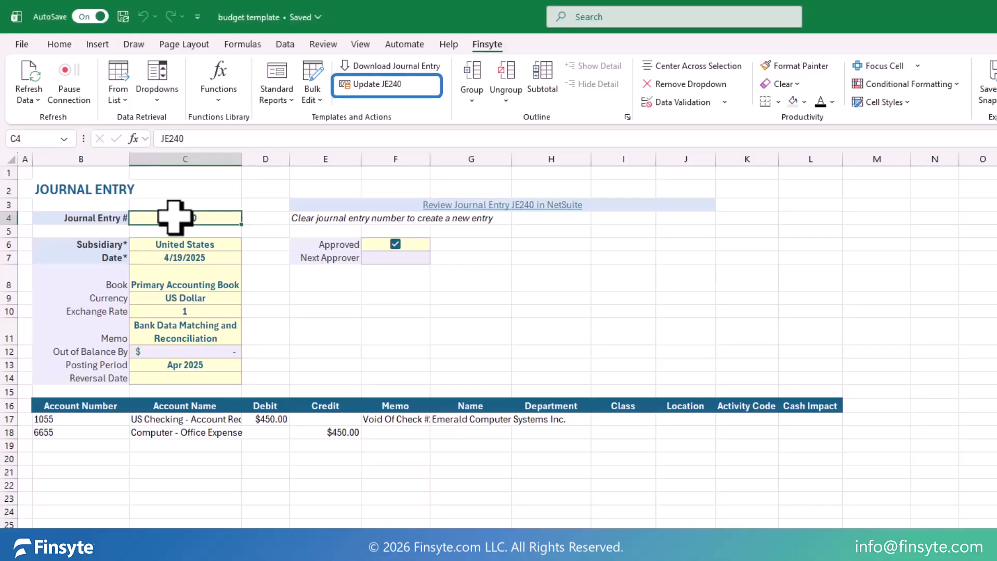
key("Delete")
left_click(265, 217)
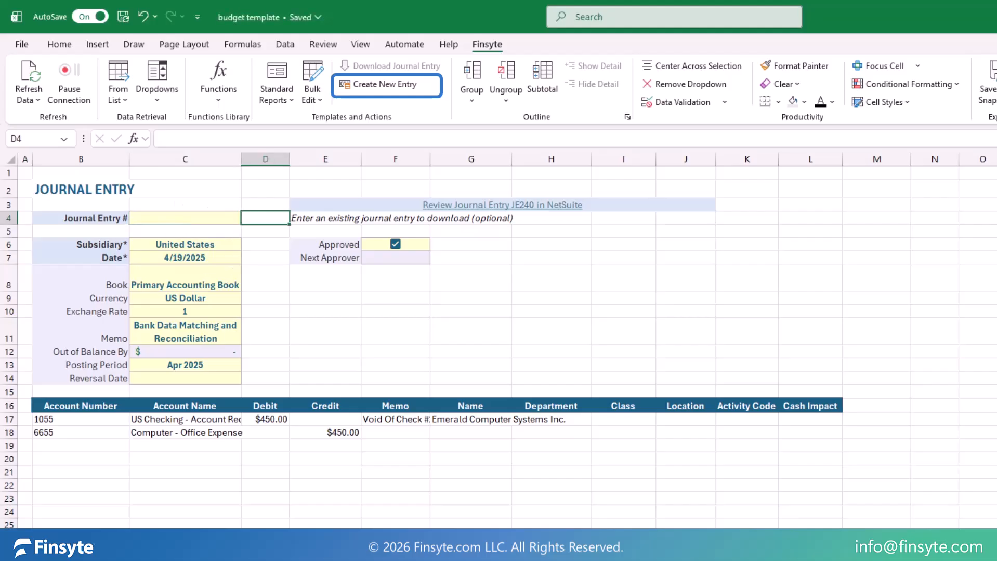
Step: Set the journal entry's Date to 4/30/2026 and its Posting Period to Apr 2026
left_click(211, 257)
type("4/30/2026")
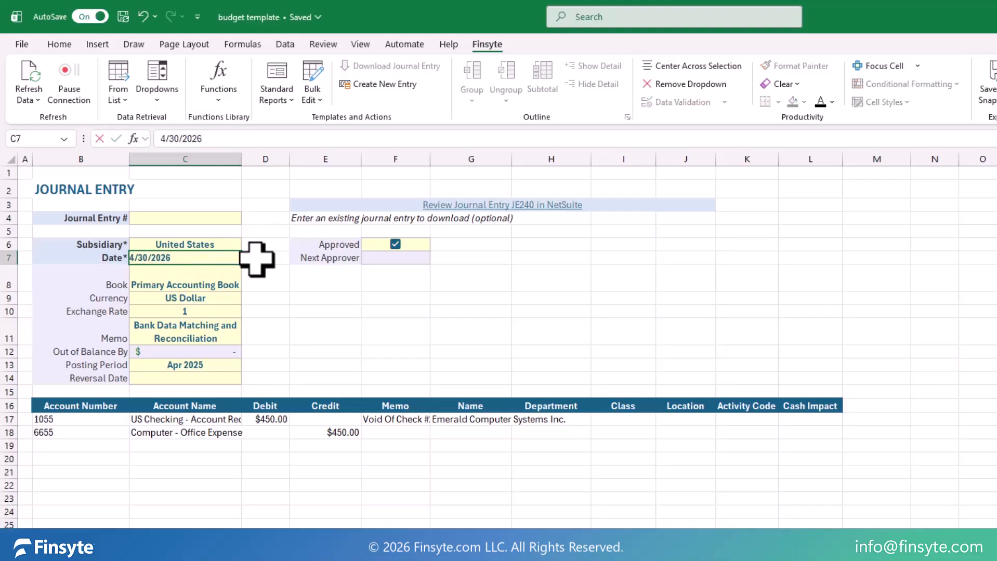
key("Tab")
left_click(218, 364)
left_click(247, 366)
scroll(223, 399, "up", 2)
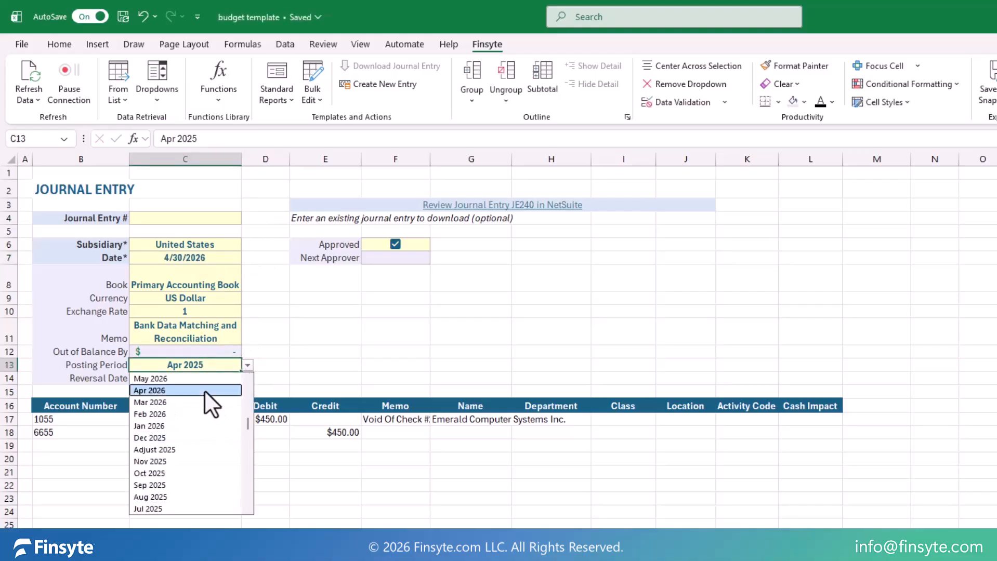
left_click(208, 395)
Step: Set the US Checking debit and the Computer - Office Expense credit to 500, and clear the first line's memo and name
left_click(275, 419)
key("Right")
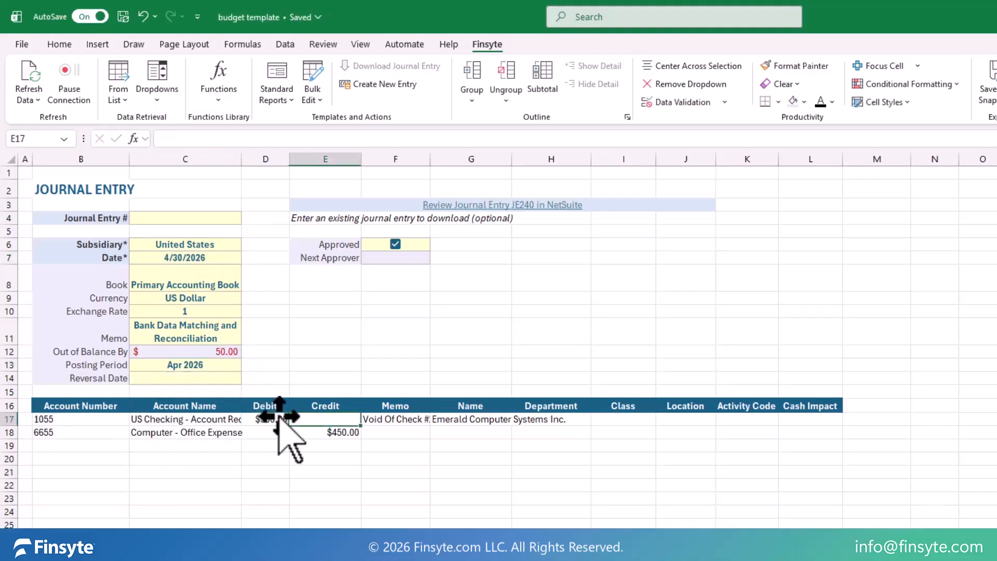
key("Down")
type("500")
key("Tab")
key("Tab")
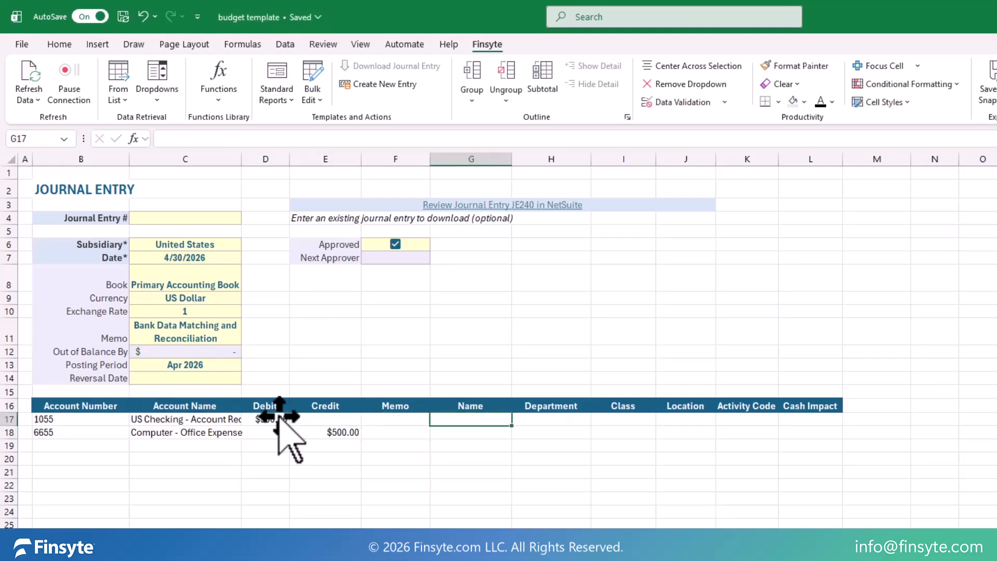
key("Delete")
Step: Create the new journal entry in NetSuite and open its review link to examine the posted record
left_click(406, 83)
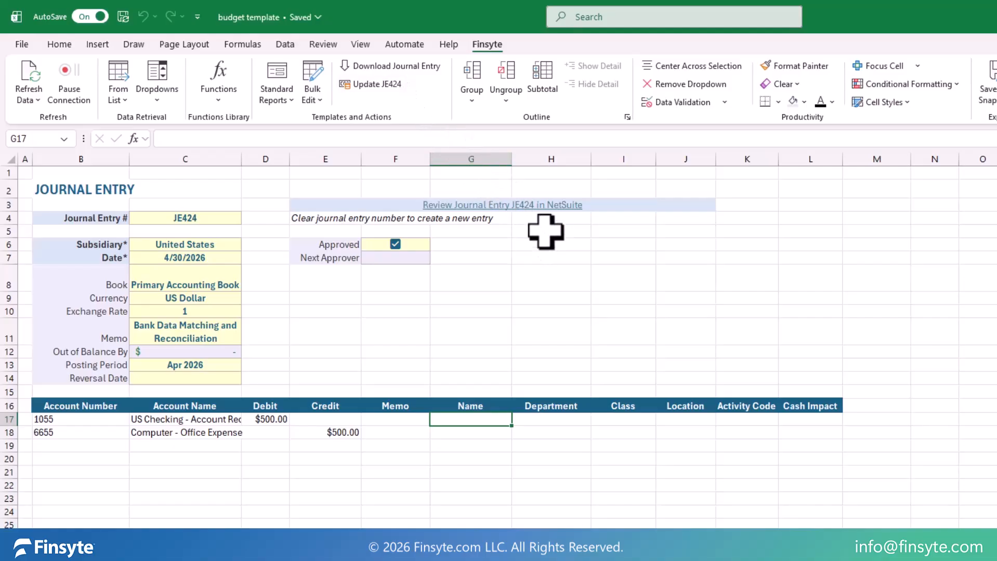
left_click(532, 205)
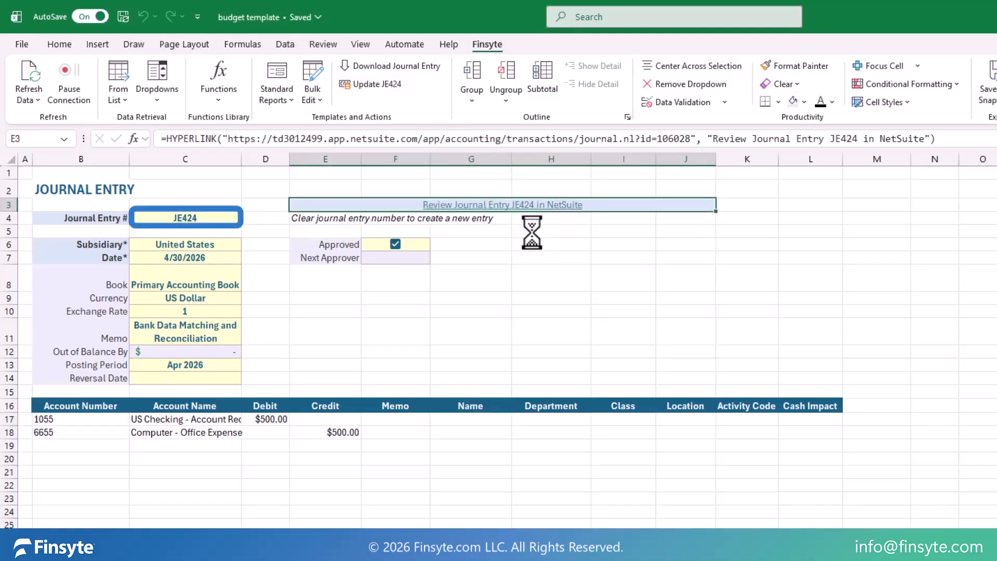
scroll(499, 322, "down", 2)
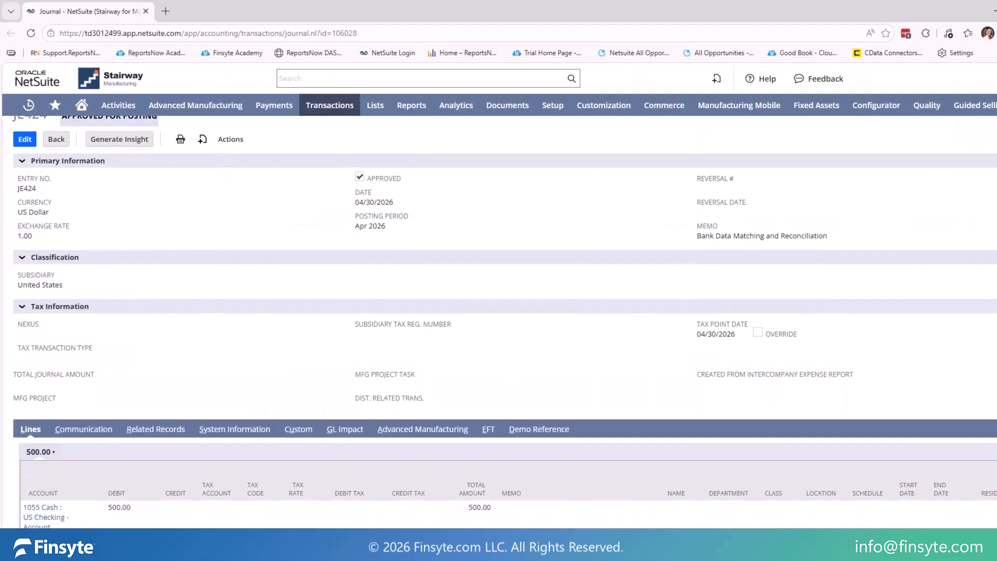
Step: Return to Excel, add a department dropdown to the first journal line, choose Operations and fill it down to the second line
scroll(499, 322, "down", 1)
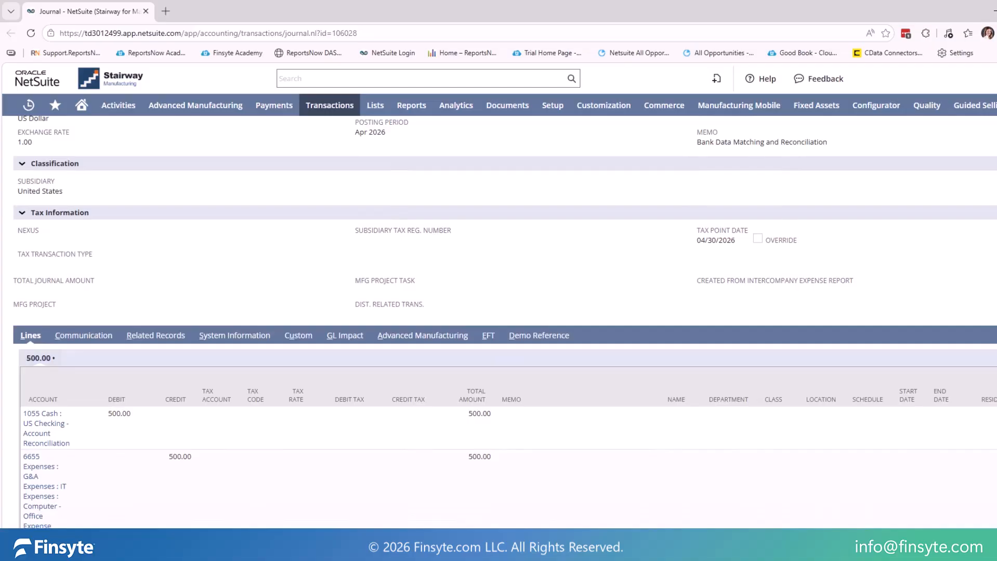
key("alt+Tab")
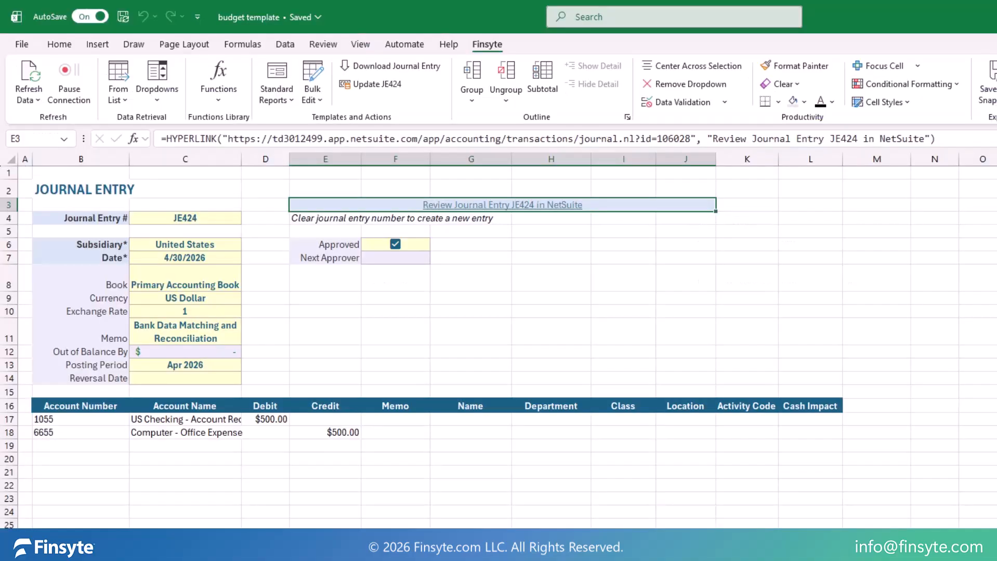
left_click(550, 419)
left_click(171, 101)
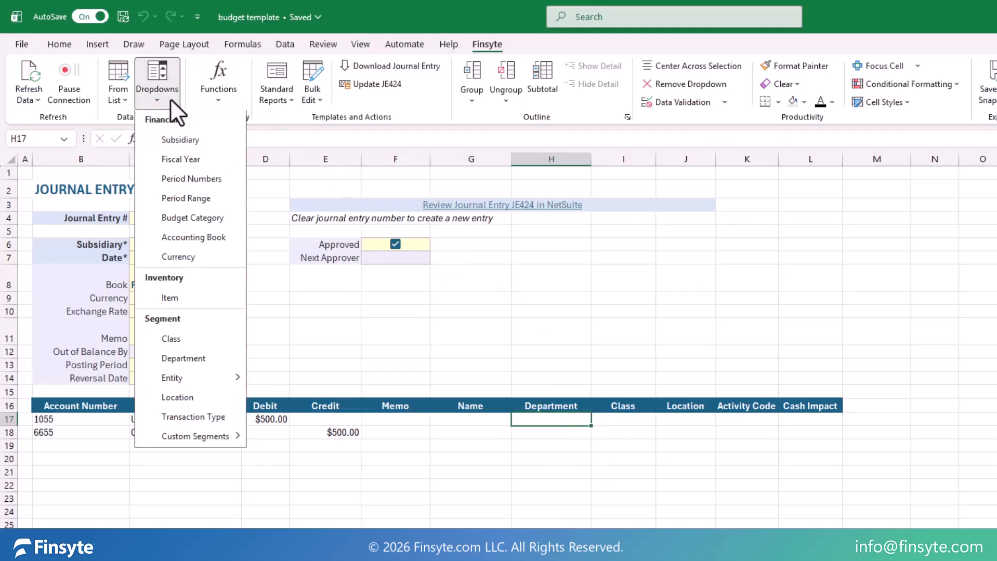
left_click(185, 360)
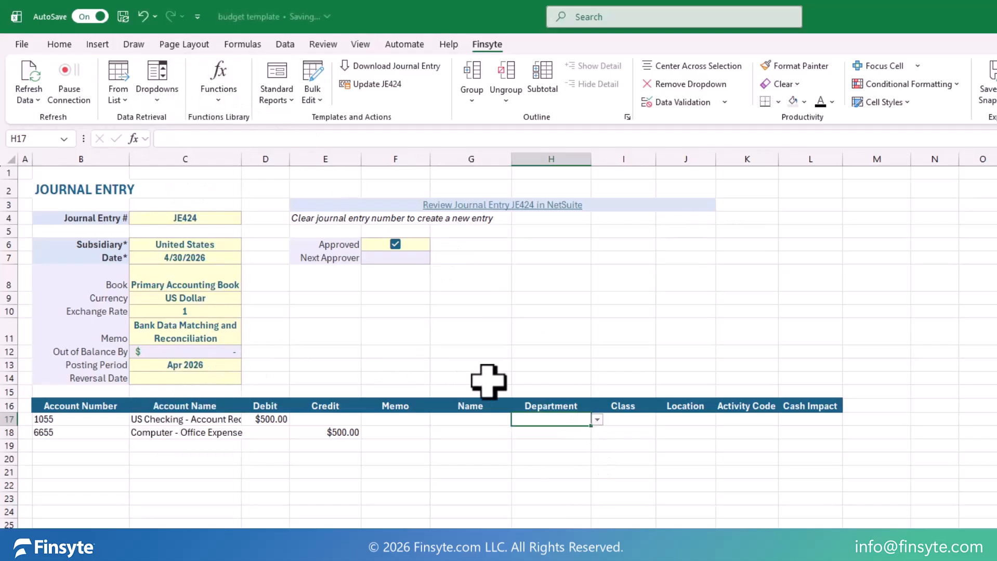
left_click(597, 420)
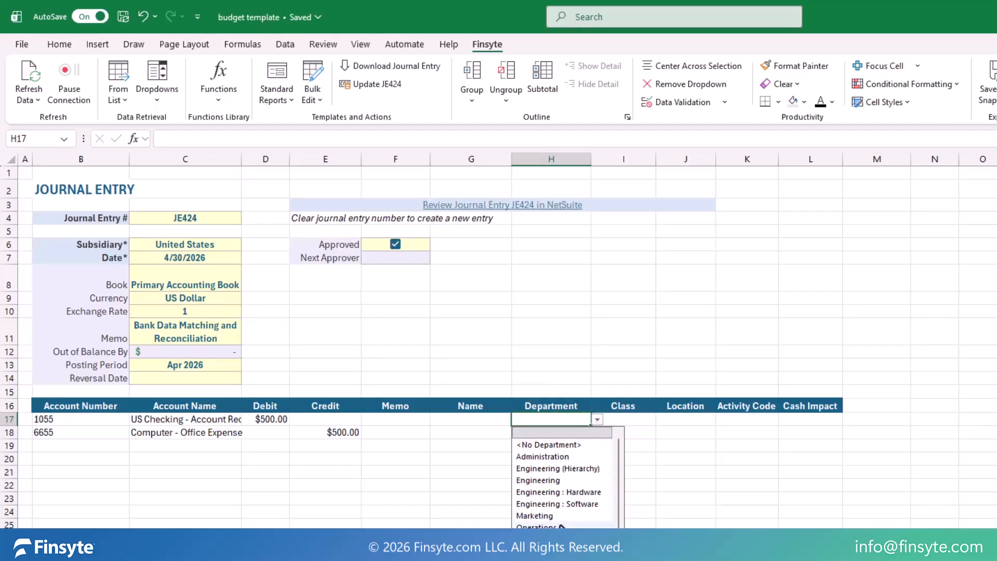
left_click(558, 508)
left_click_drag(590, 426, 587, 445)
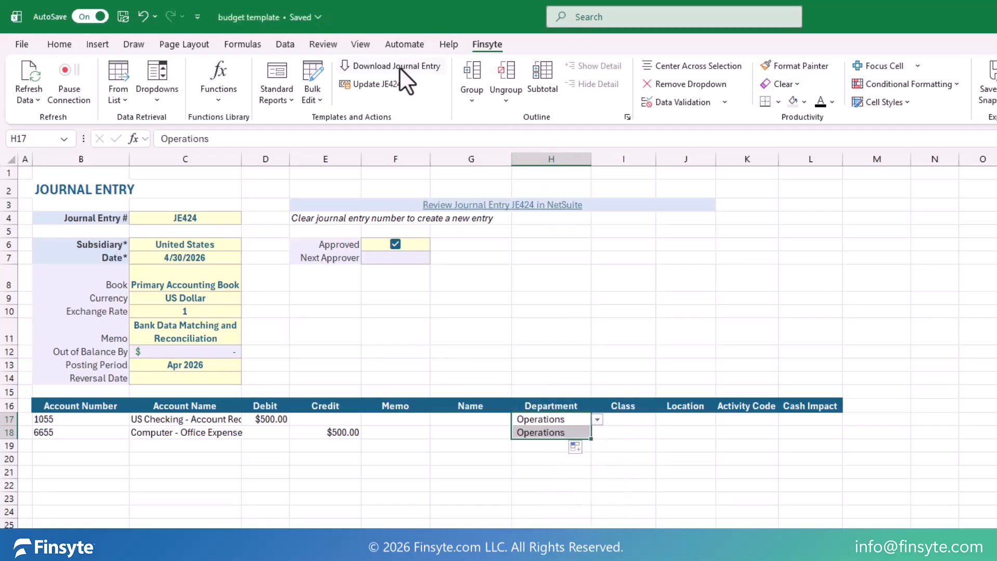
Step: Update the existing journal entry in NetSuite and open its review link to examine the revised record
left_click(386, 81)
left_click(547, 207)
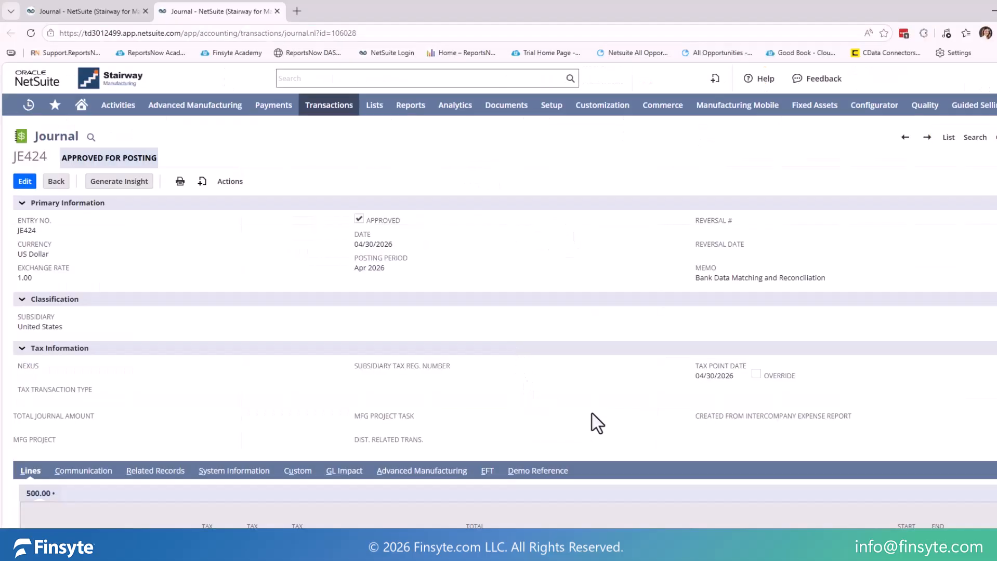
scroll(676, 432, "down", 3)
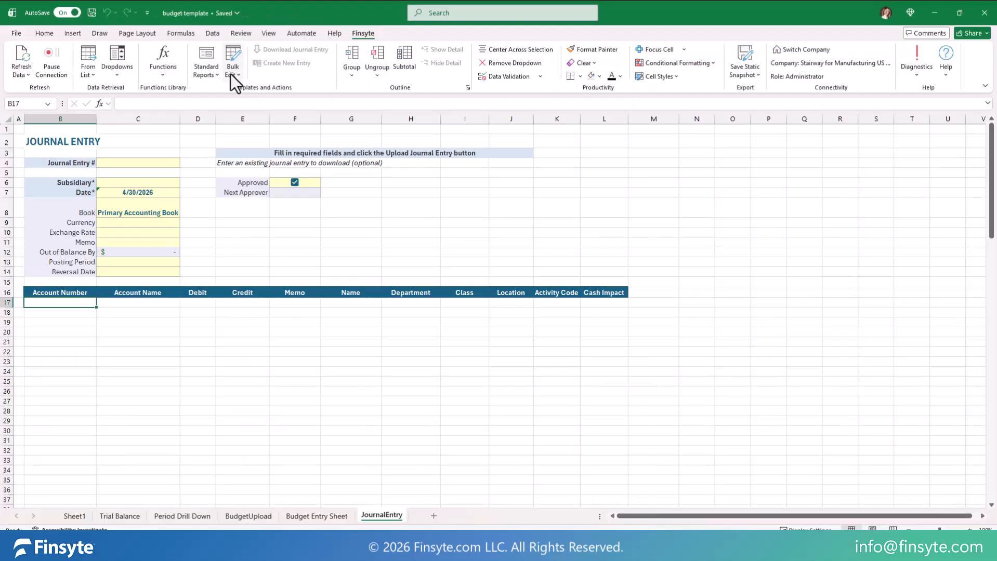
Step: Insert the Intercompany Journal Entry Template for bulk editing
left_click(311, 99)
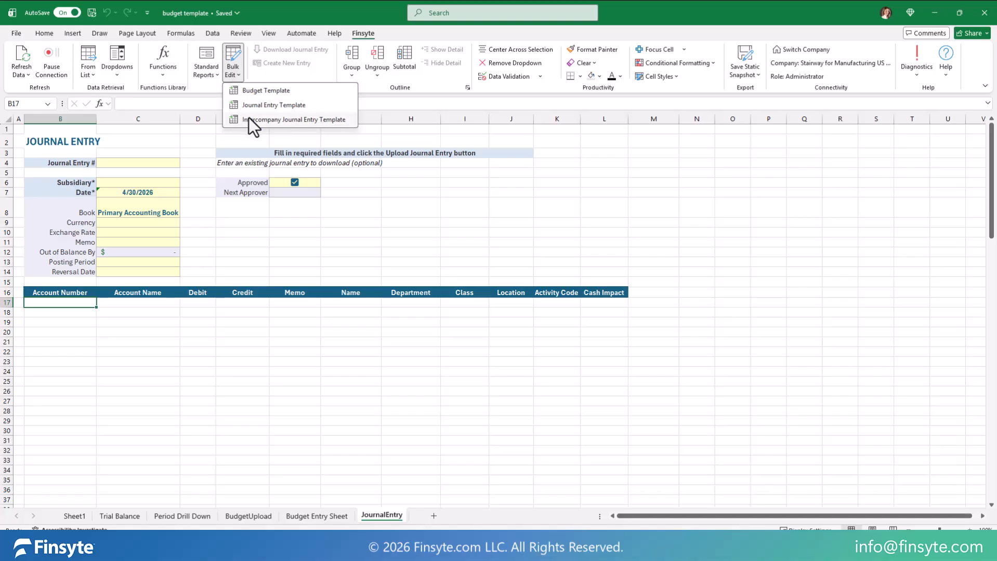
left_click(340, 163)
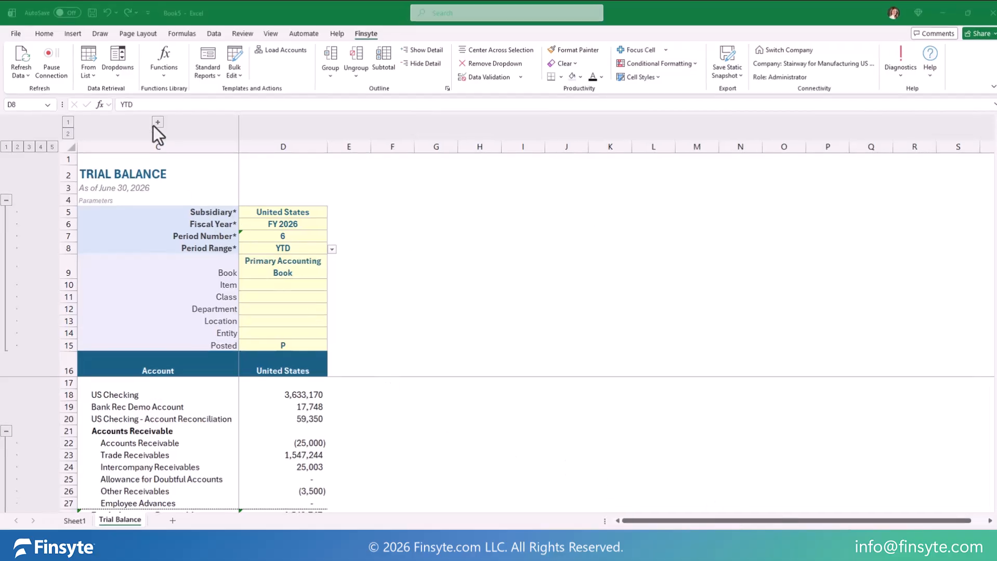
Step: Retrieve the Subsidiaries list into the trial balance workbook and look through all of its columns
left_click(89, 72)
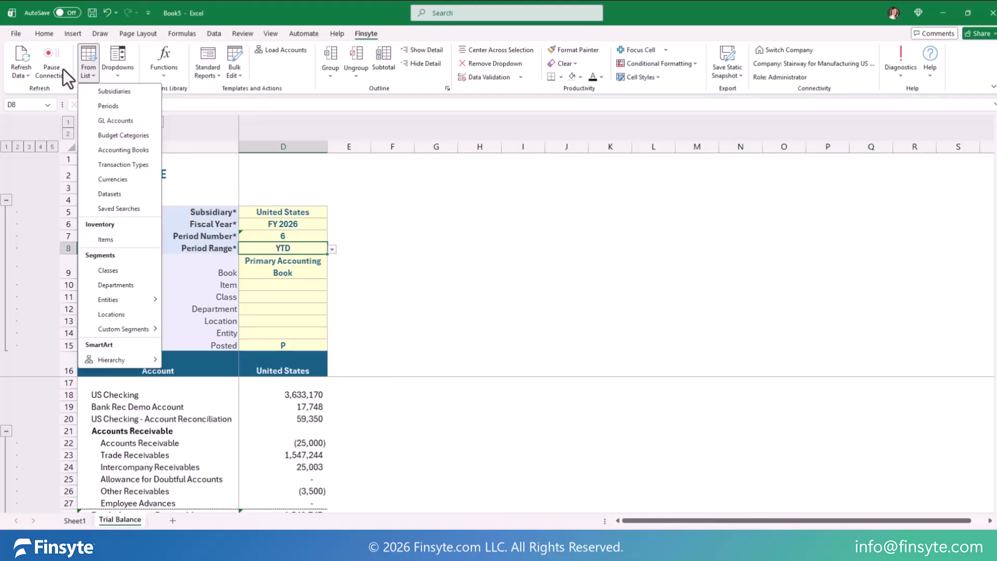
left_click(104, 91)
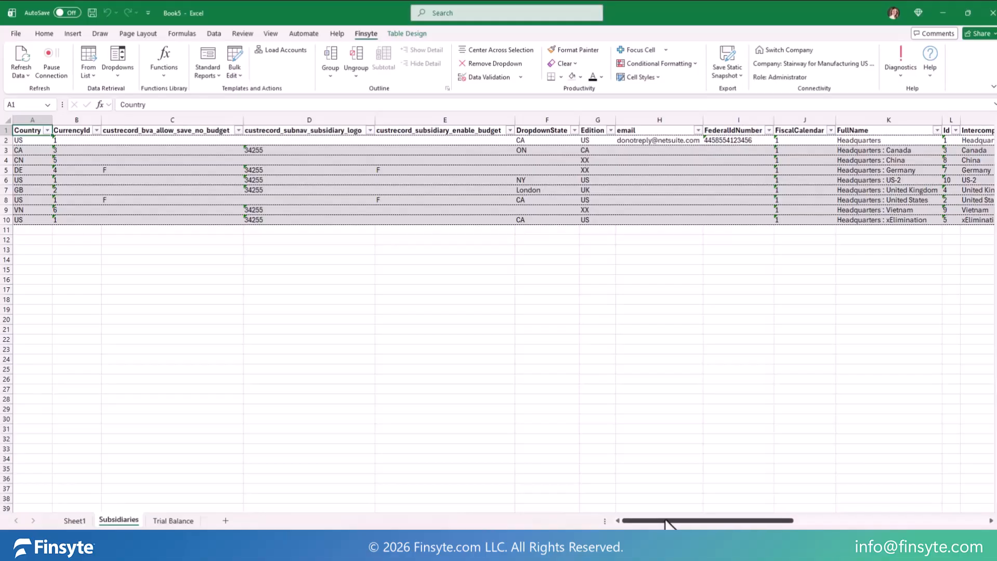
left_click_drag(664, 523, 869, 526)
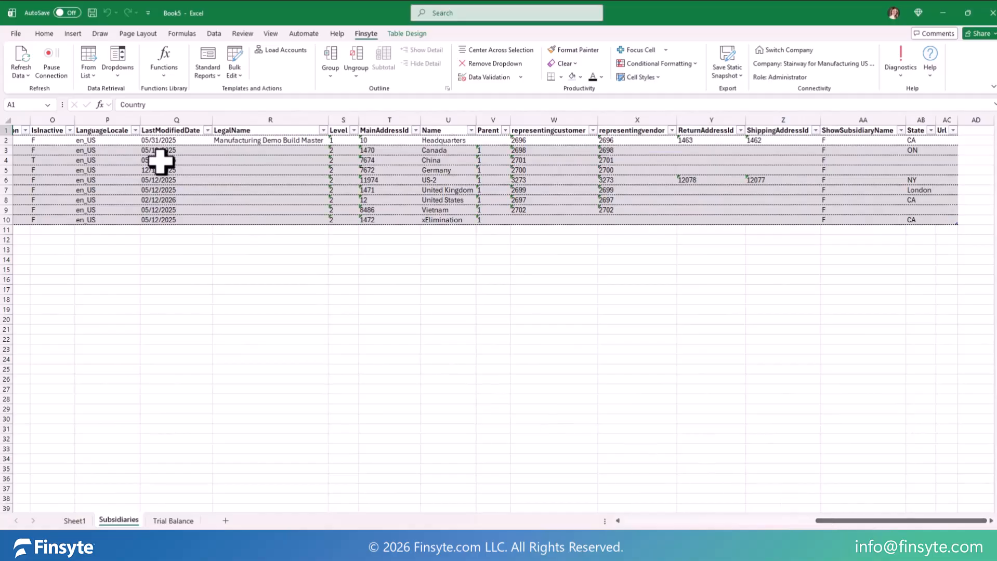
Step: Retrieve the GL Accounts list into the workbook and examine its account rows and columns
left_click(89, 72)
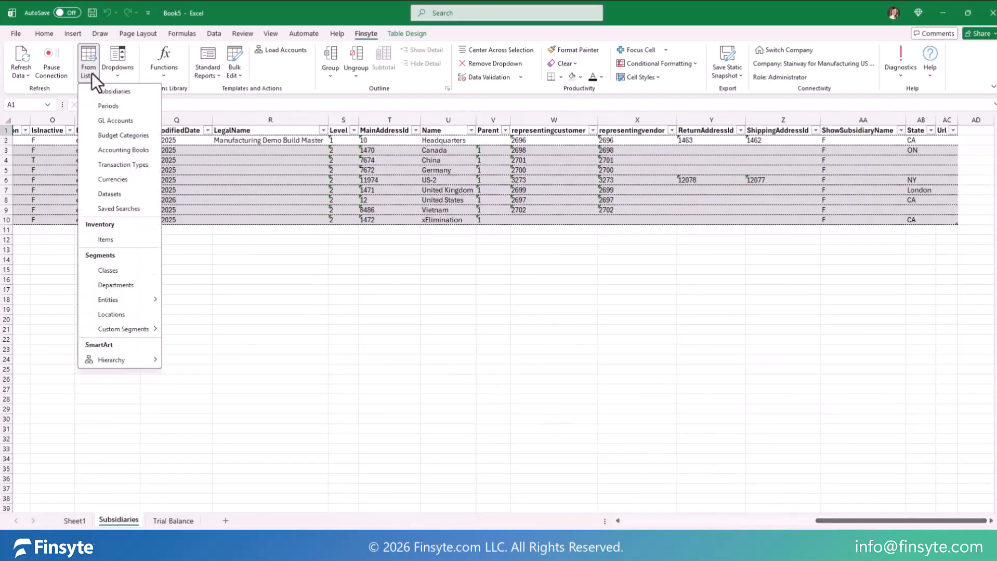
left_click(111, 118)
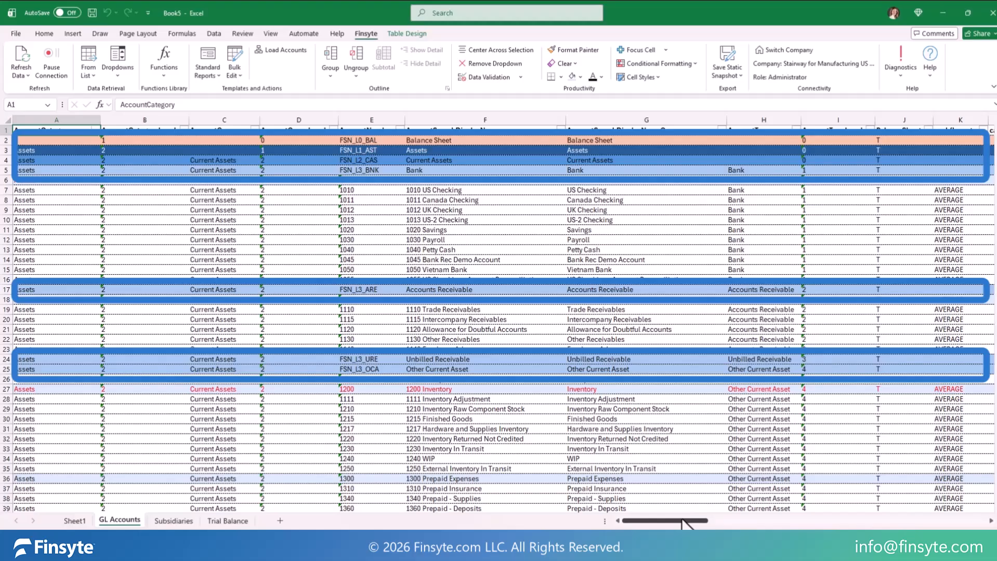
left_click_drag(683, 524, 691, 524)
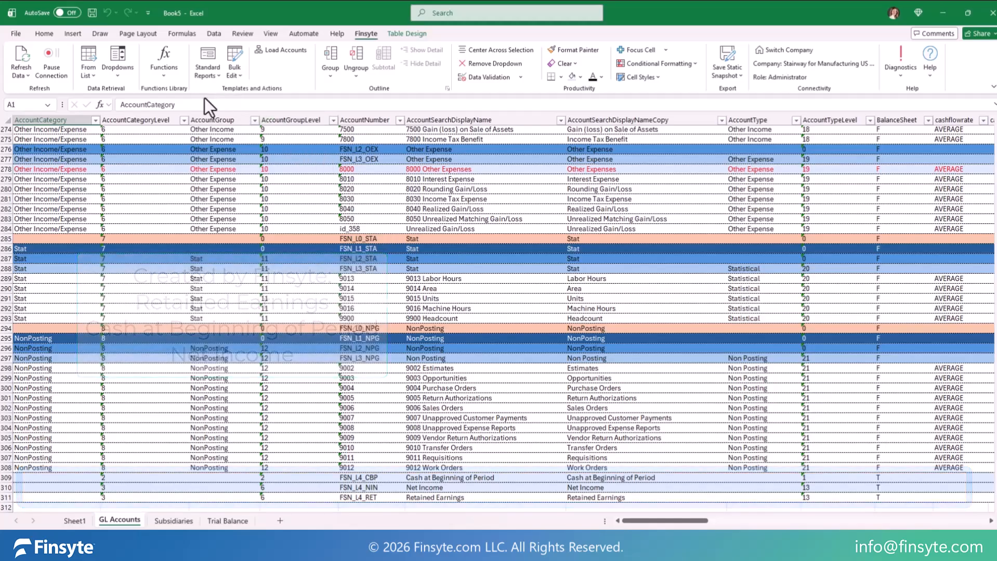
Step: Retrieve the Periods list into the workbook and review the other lists available for retrieval
left_click(87, 74)
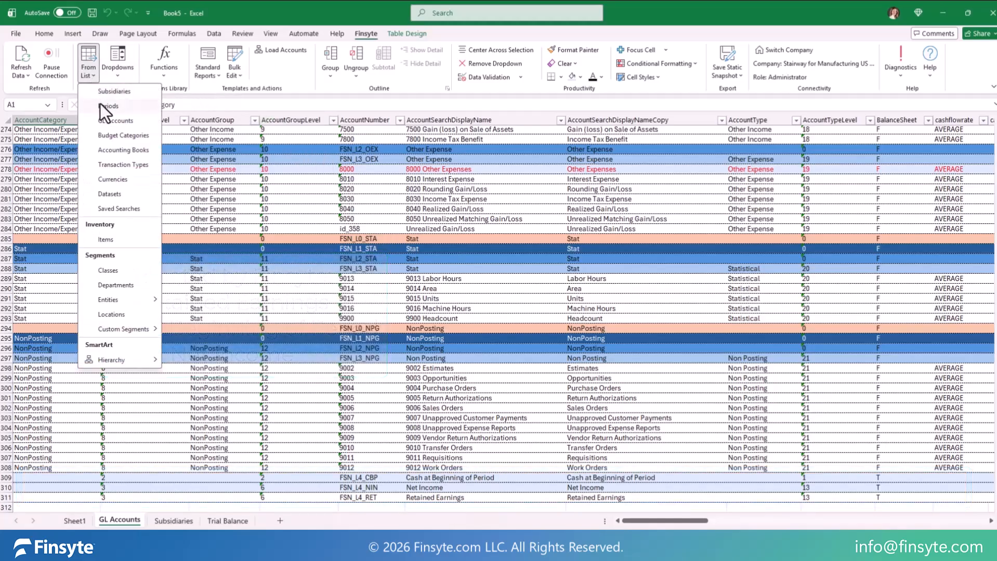
left_click(102, 121)
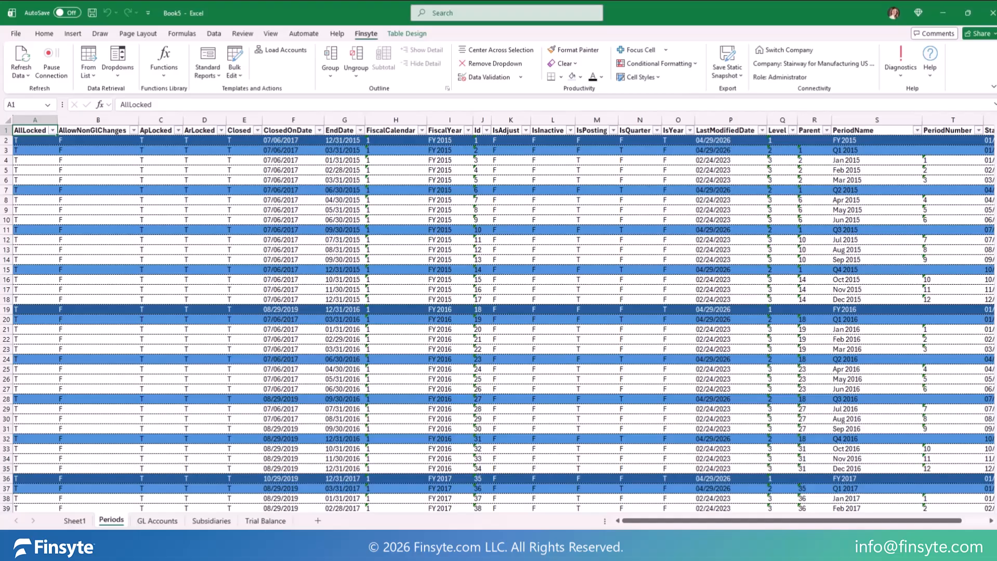
left_click(92, 66)
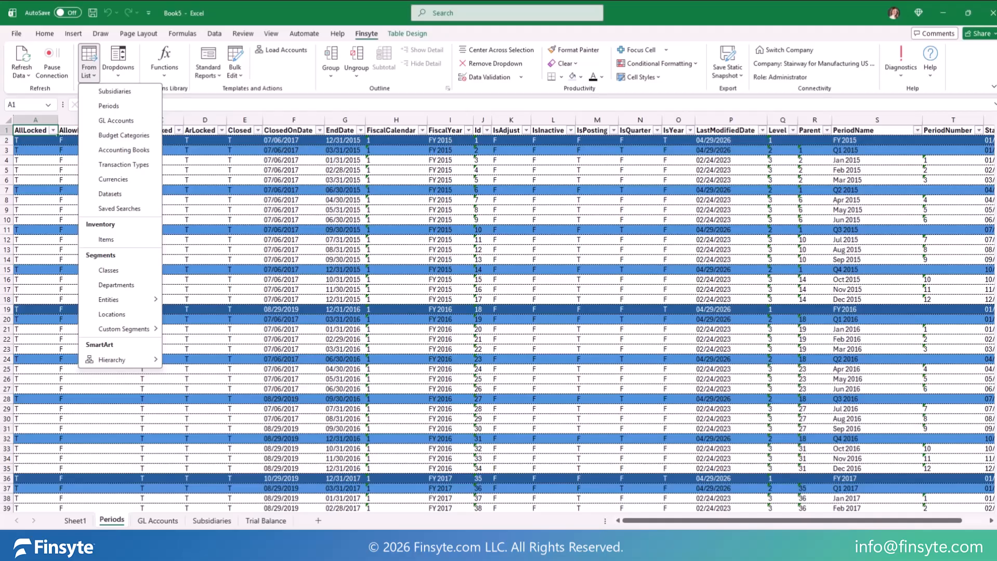
left_click(89, 63)
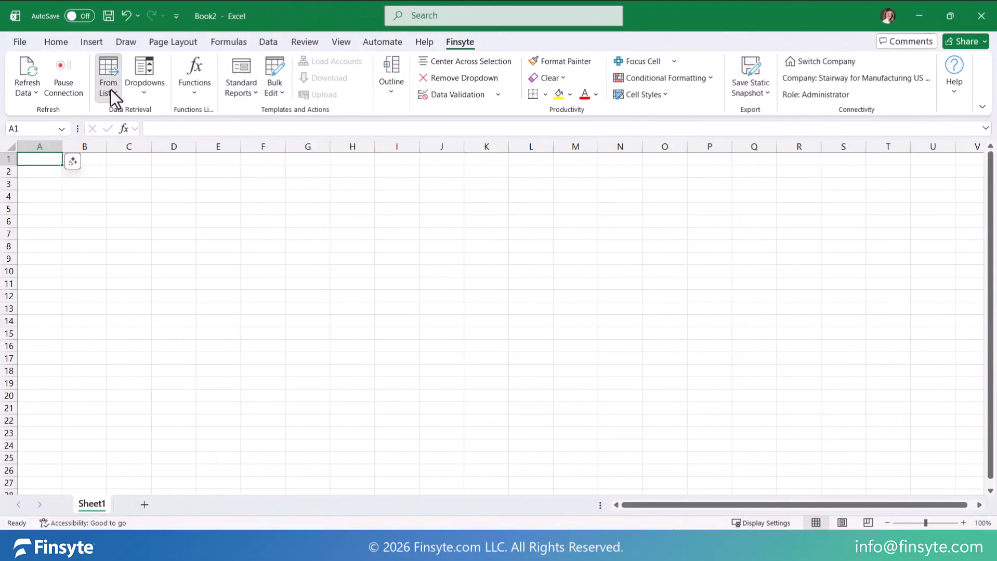
Step: Retrieve the Saved Searches list in the blank workbook and sort it by Name in ascending order
left_click(111, 90)
left_click(157, 256)
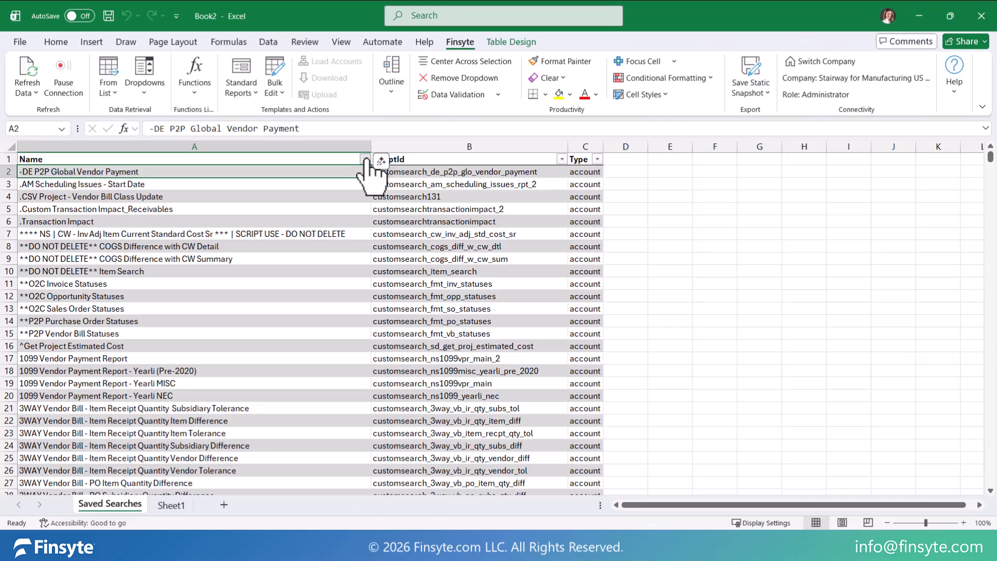
left_click(365, 160)
left_click(338, 173)
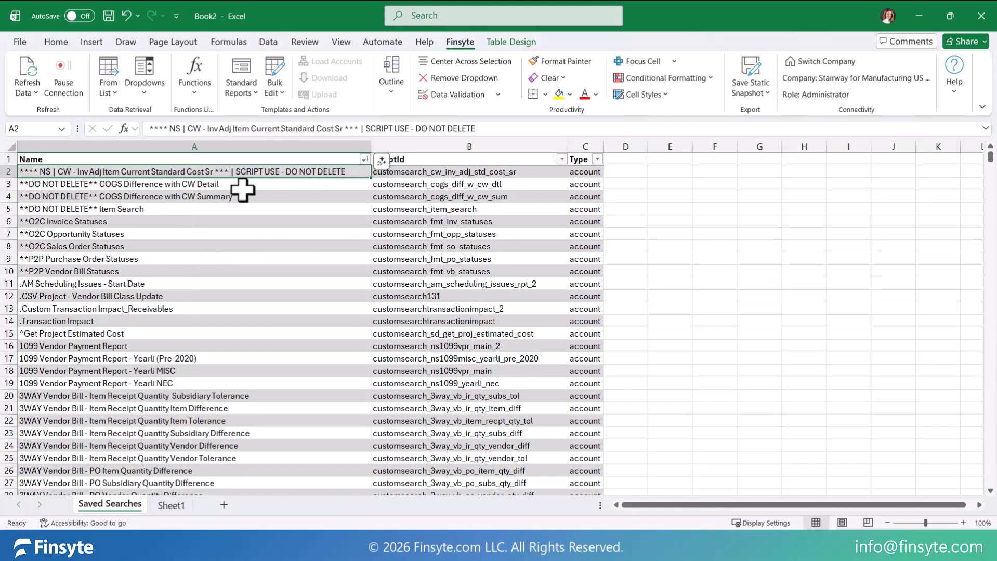
Step: Copy the saved search name "**O2C Opportunity Statuses" and use it as the Saved Search Id of a SavedSearch function in Sheet1 cell A1
left_click(151, 240)
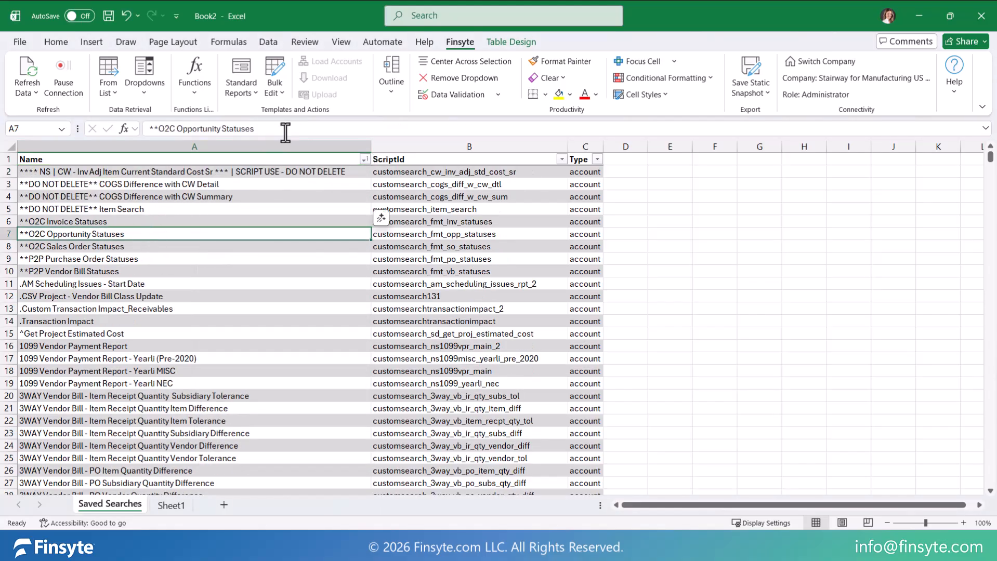
left_click_drag(285, 133, 34, 134)
key("ctrl+c")
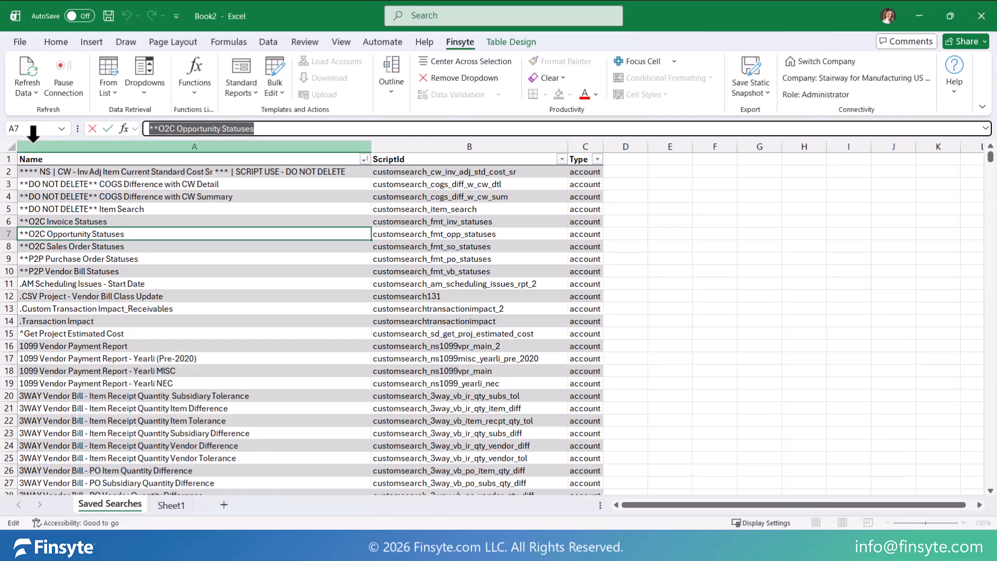
left_click(178, 507)
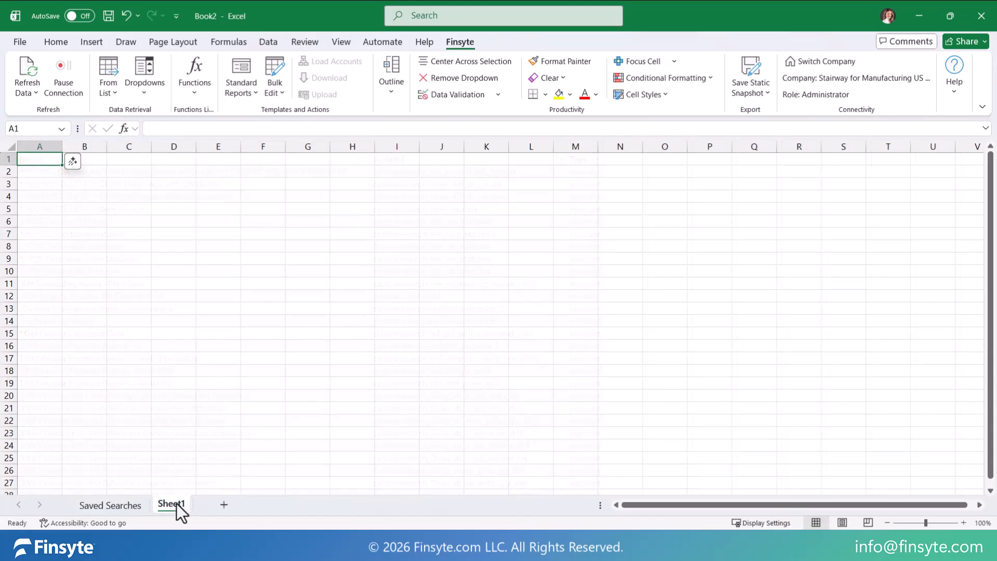
left_click(190, 98)
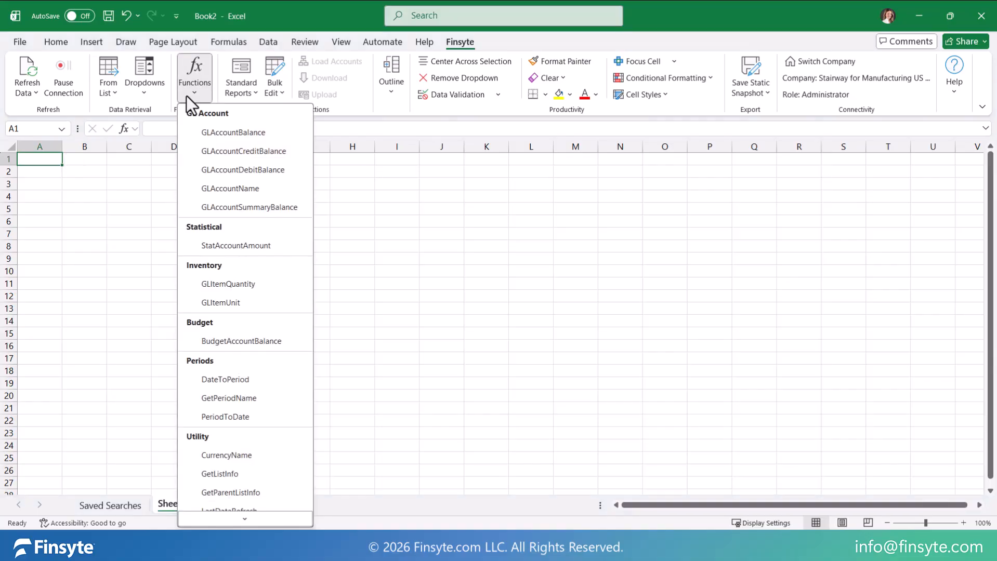
scroll(224, 379, "down", 3)
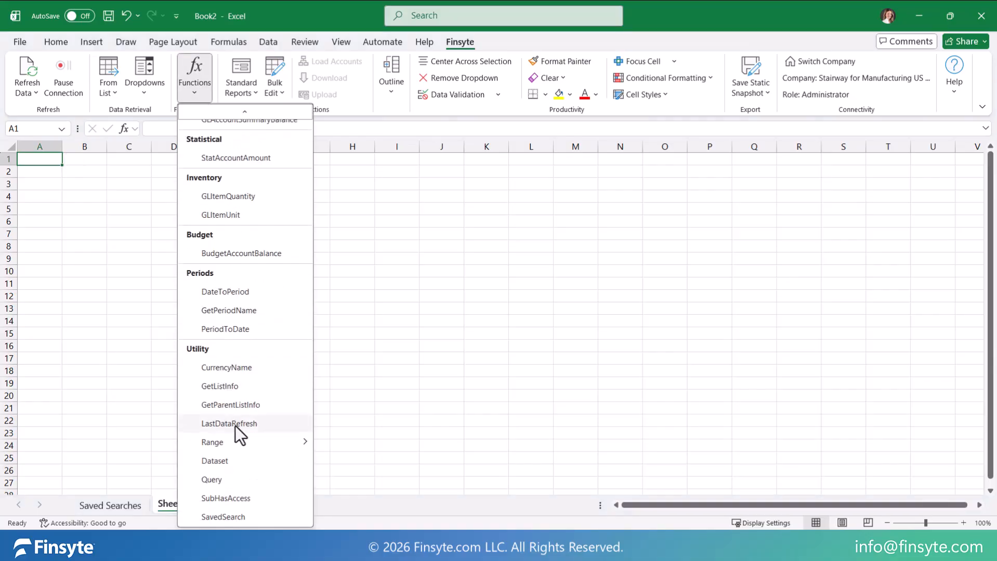
left_click(256, 515)
key("ctrl+v")
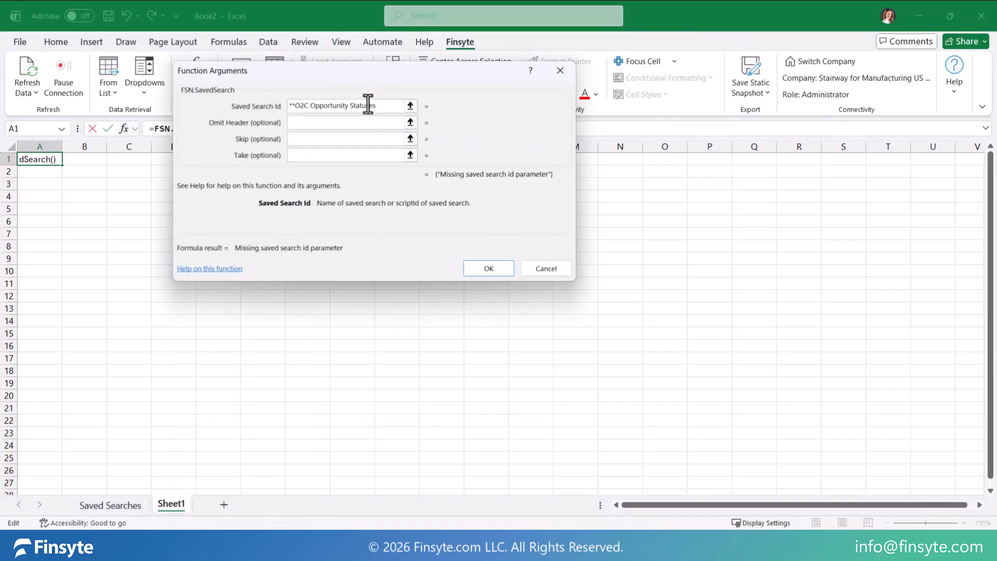
left_click(485, 268)
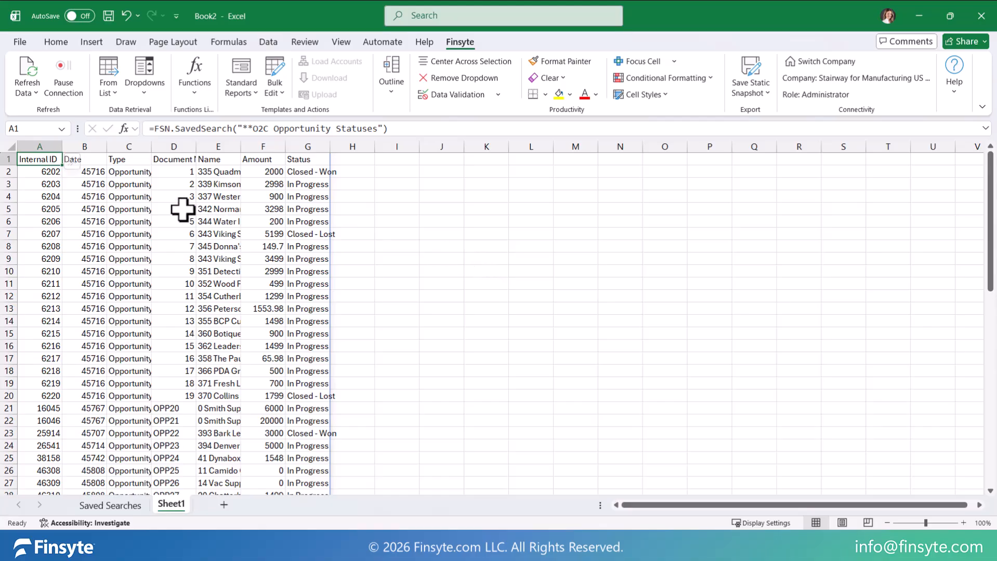
Step: Apply a date number format to the Date column of the saved search results
left_click(85, 146)
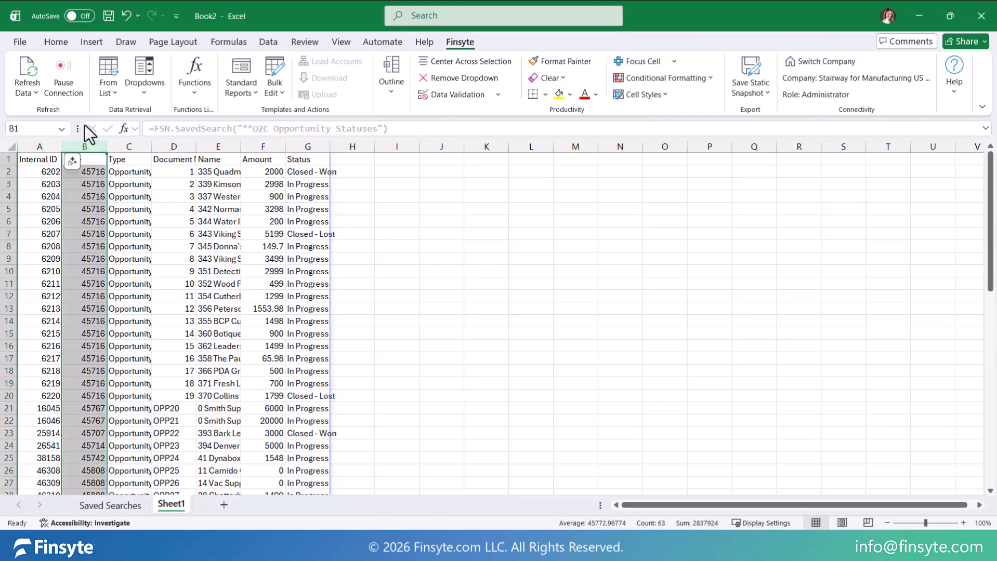
left_click(56, 43)
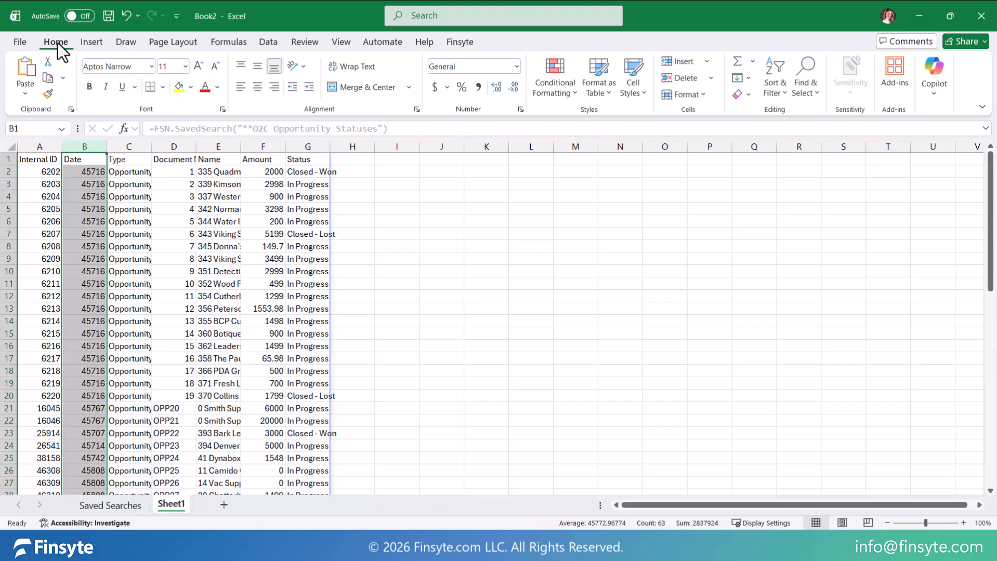
left_click(517, 68)
left_click(492, 217)
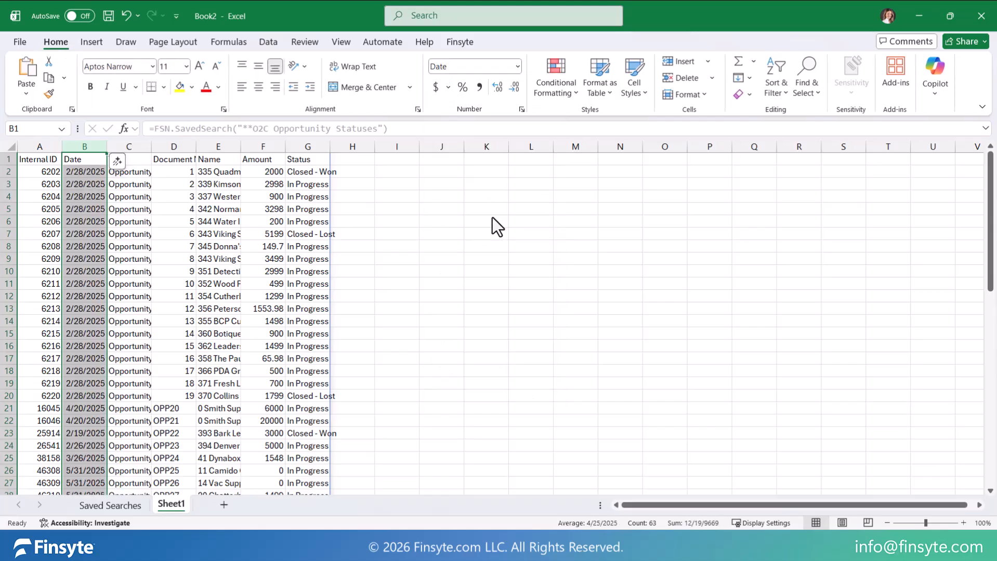
Step: Load the saved search results from their range into the Power Query Editor
right_click(127, 219)
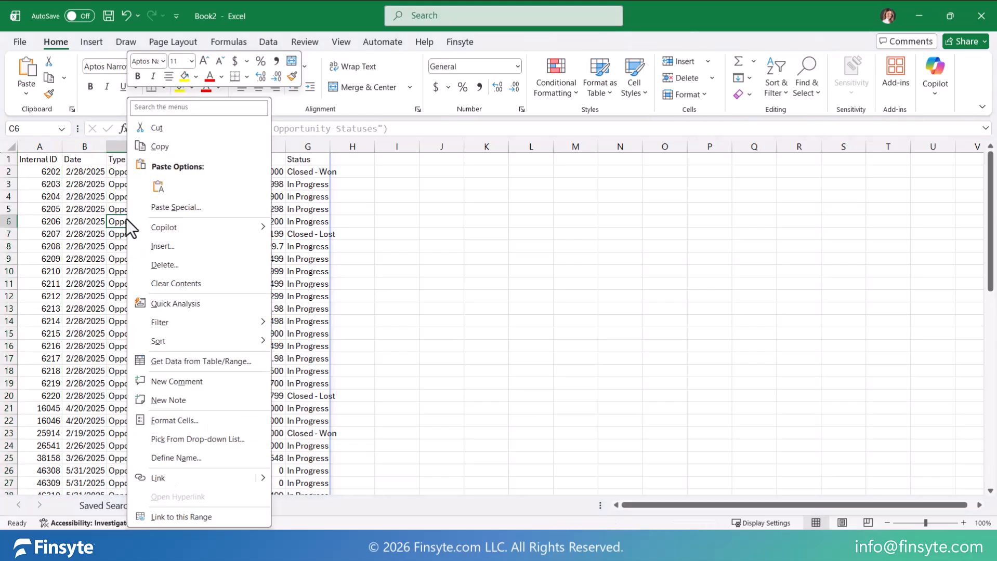
left_click(243, 359)
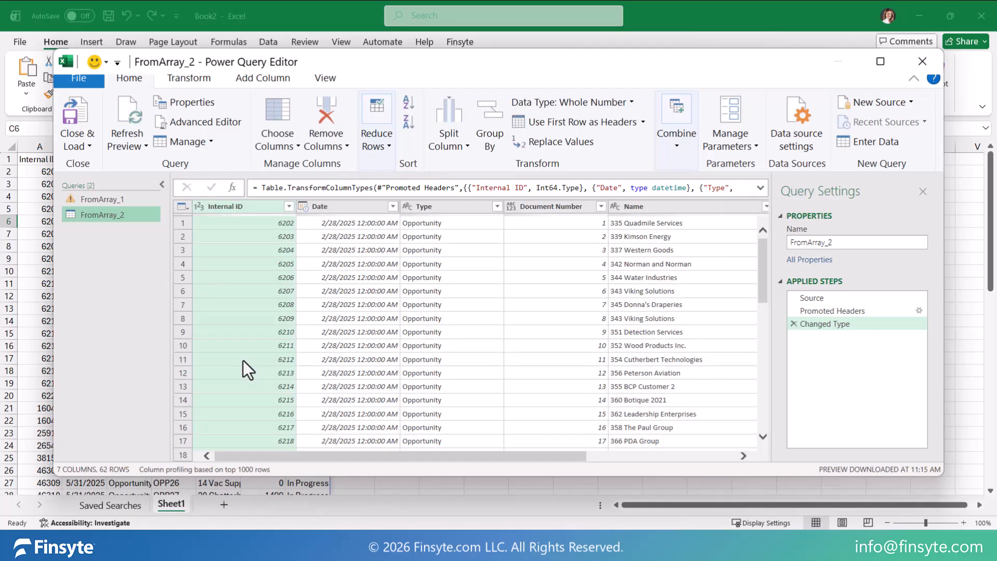
Step: Split the Name column by the Space delimiter at the left-most occurrence
left_click(639, 206)
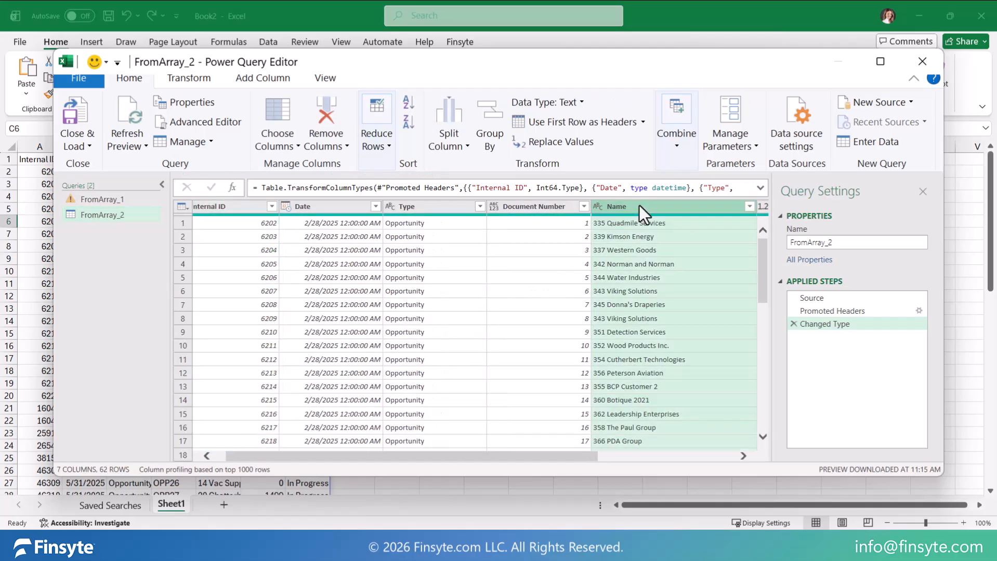
left_click(452, 139)
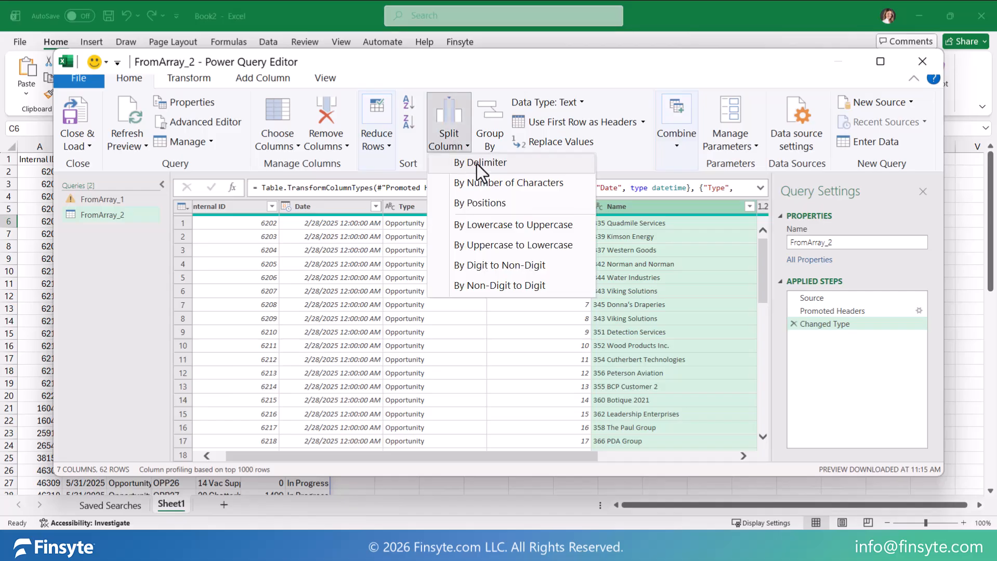
left_click(476, 164)
left_click(322, 230)
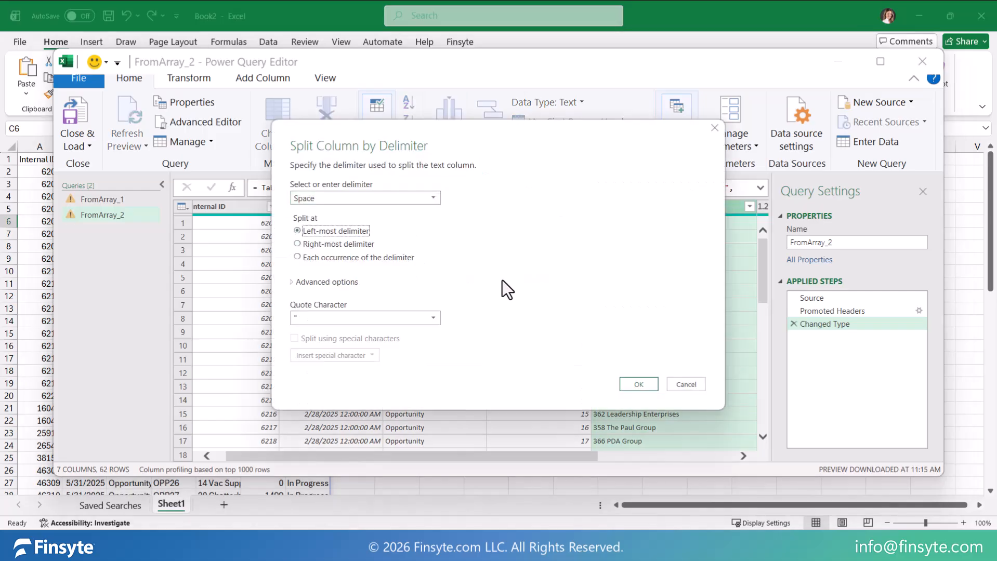
left_click(639, 384)
Step: Remove the Name.1 column and rename the Name.2 column to Customer
right_click(646, 207)
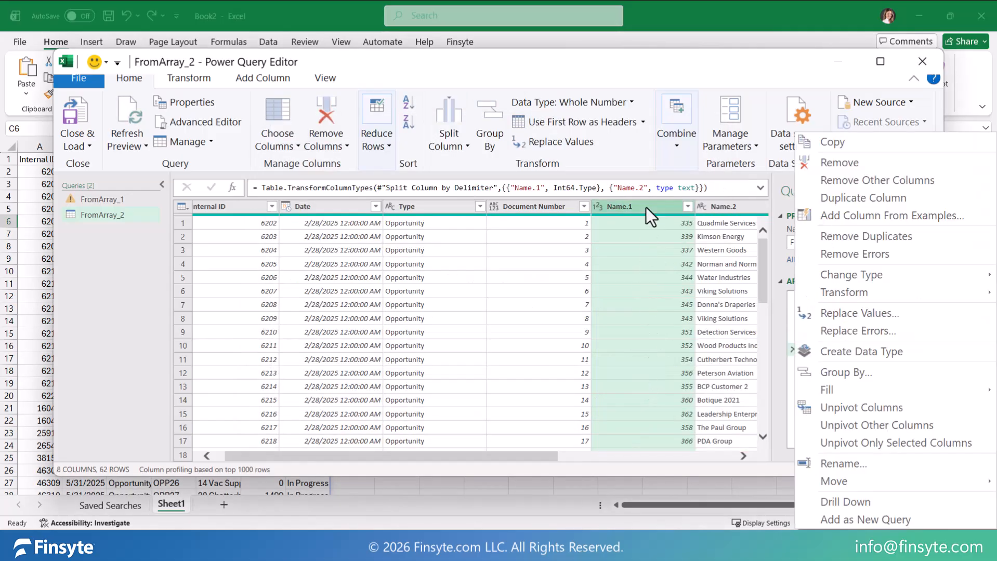
left_click(831, 163)
right_click(633, 209)
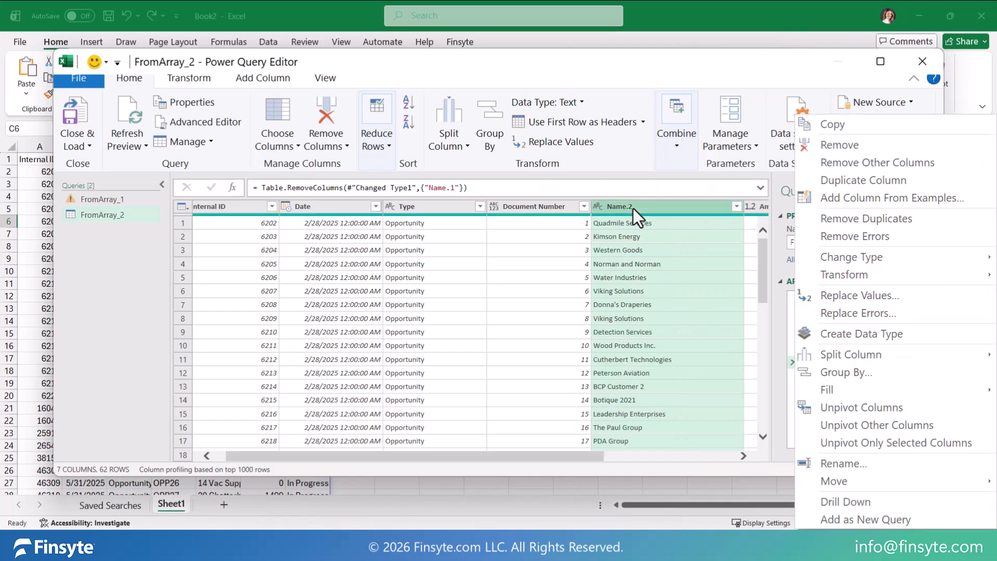
left_click(869, 461)
type("Cu")
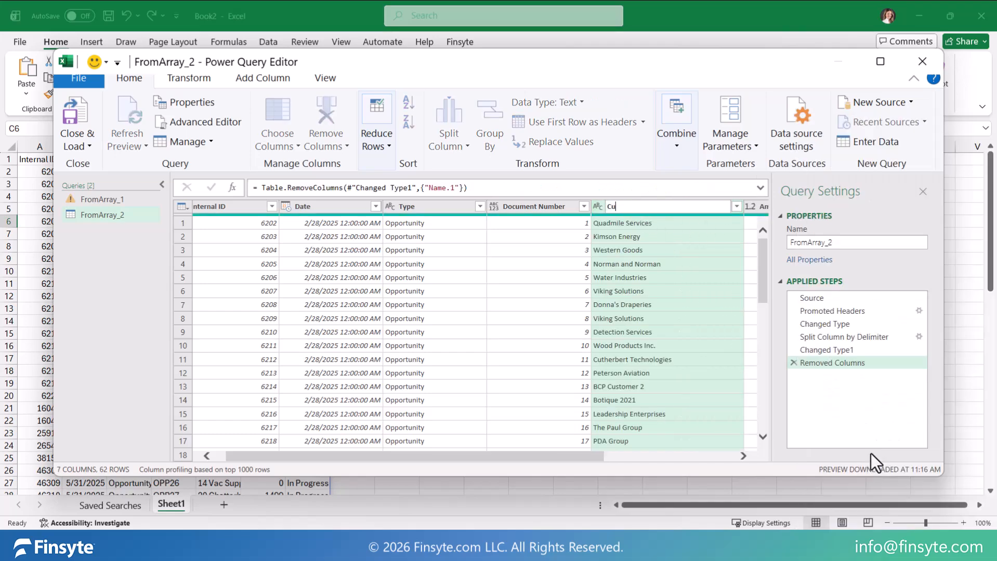
type("stomer")
key("Return")
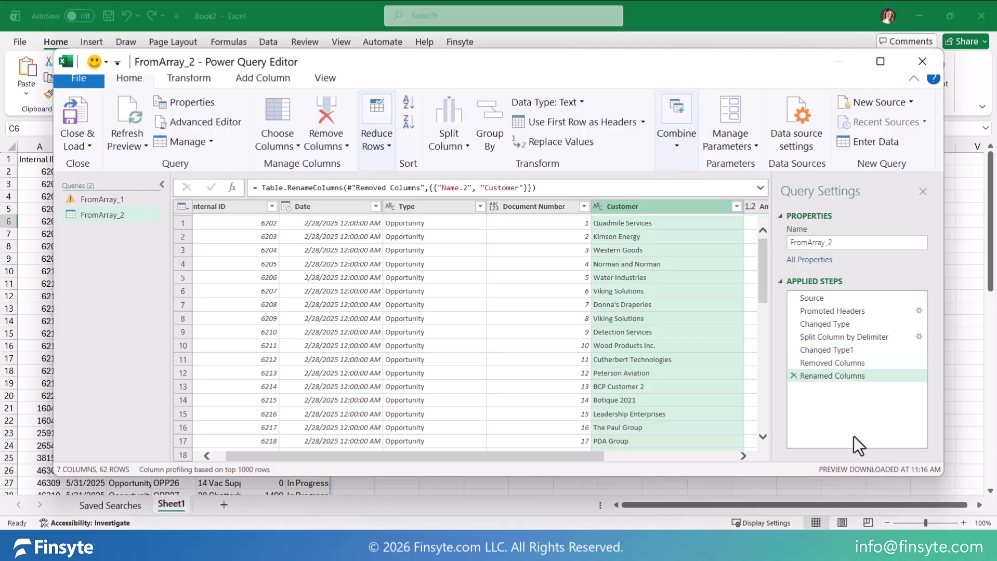
Step: Load the transformed query into the workbook and summarize its table with a PivotTable on a new worksheet
left_click(77, 124)
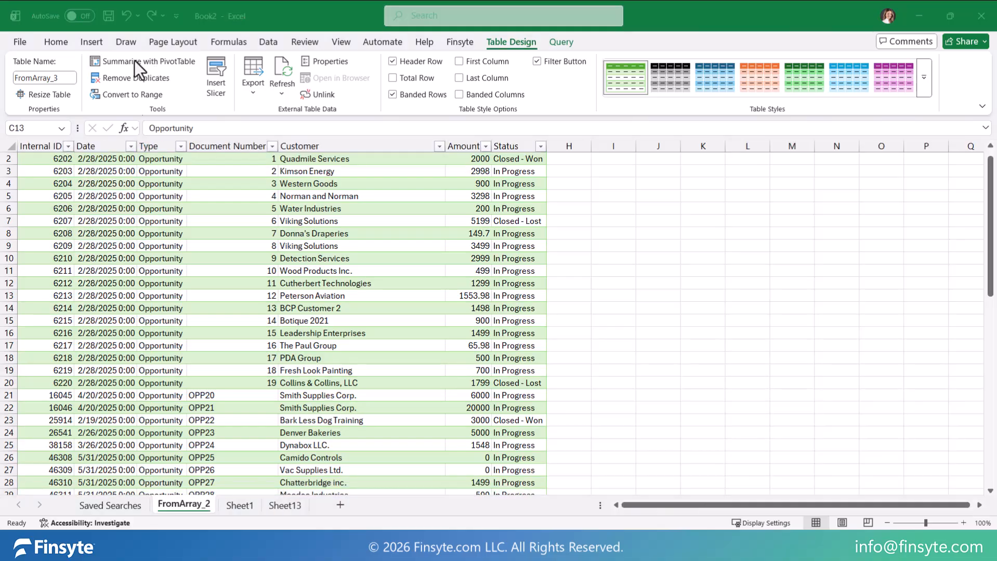
left_click(134, 60)
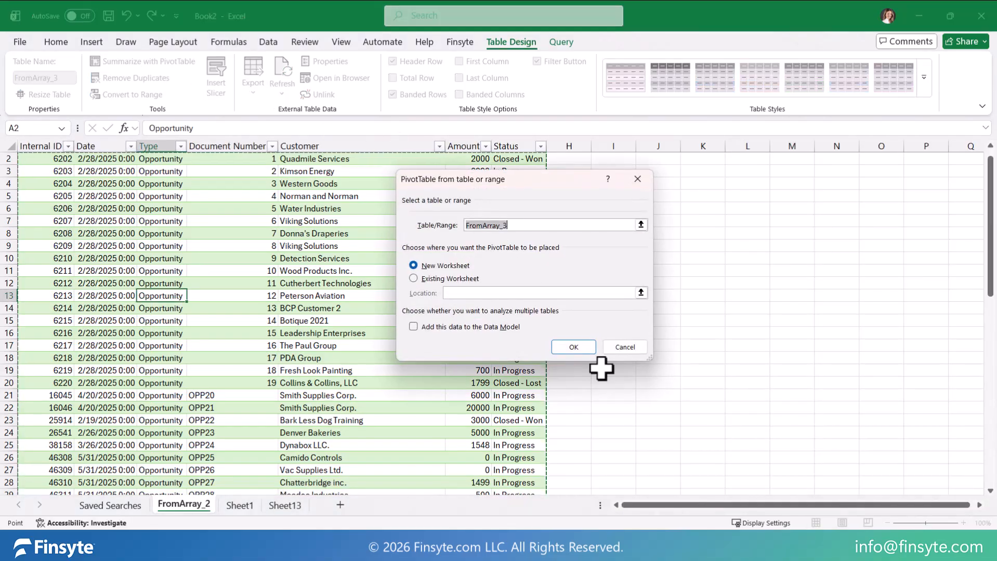
left_click(574, 347)
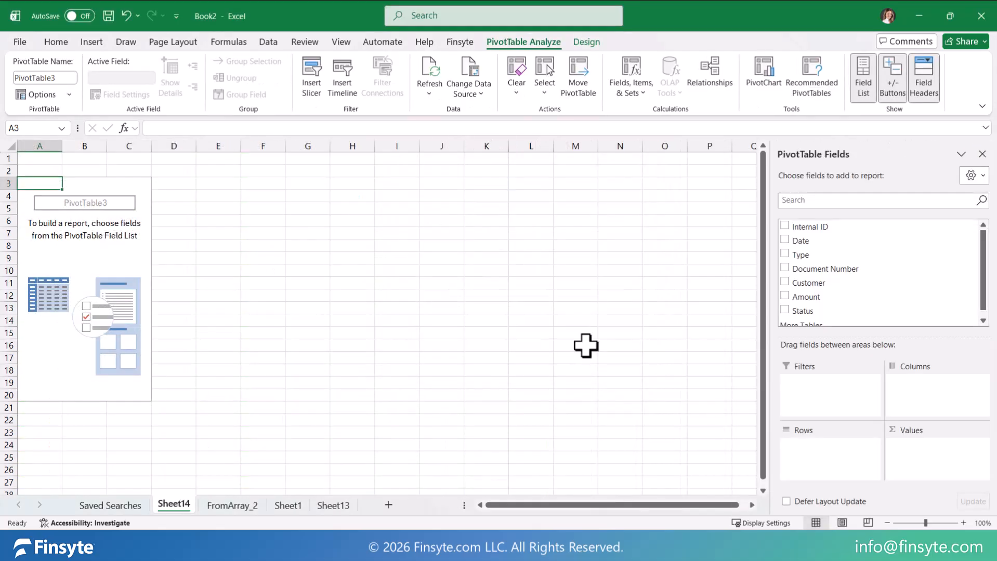
Step: Lay out the PivotTable with Date as columns, Customer as rows, Sum of Amount as values and Status as the report filter
left_click_drag(795, 242, 935, 403)
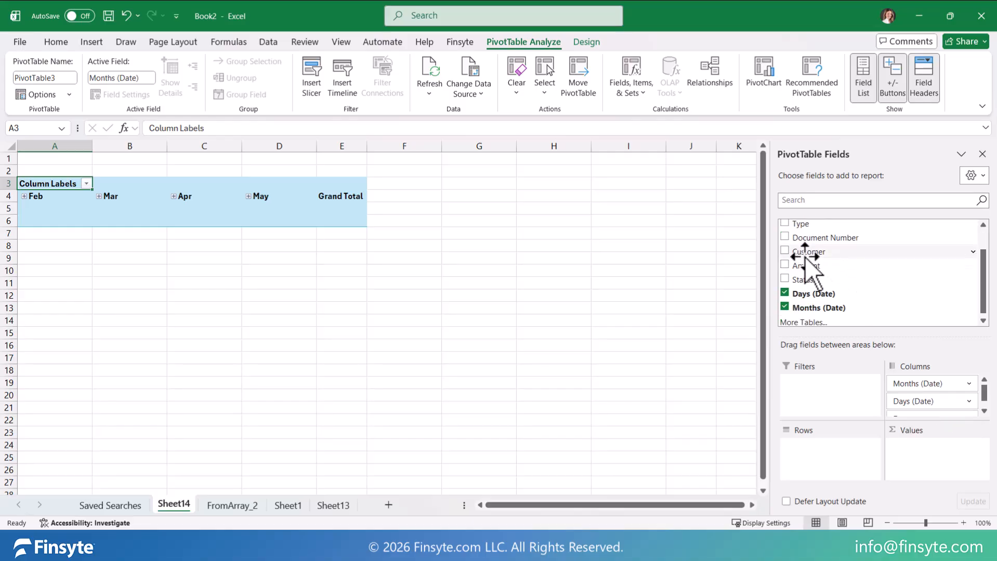
left_click_drag(808, 248, 823, 456)
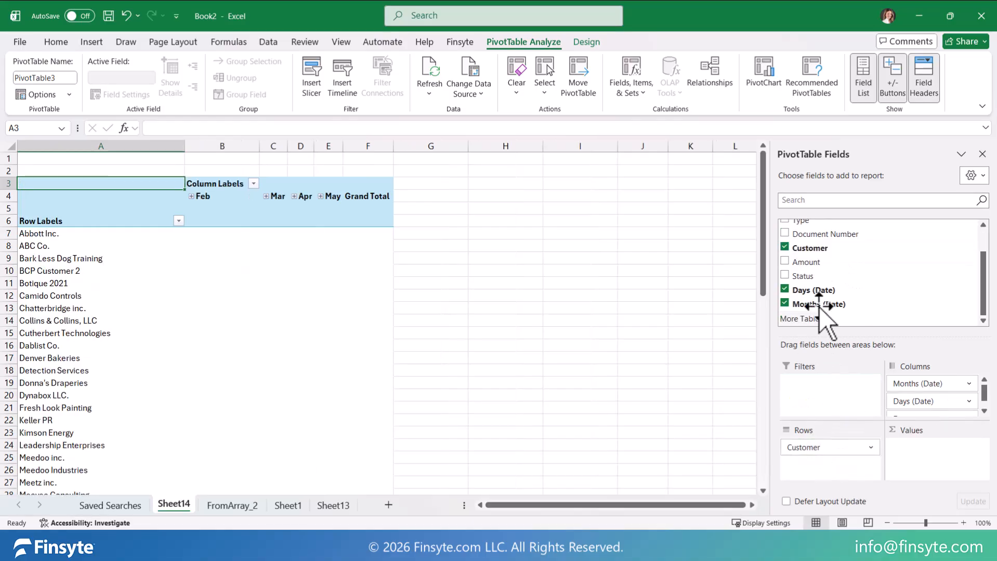
left_click_drag(803, 275, 923, 456)
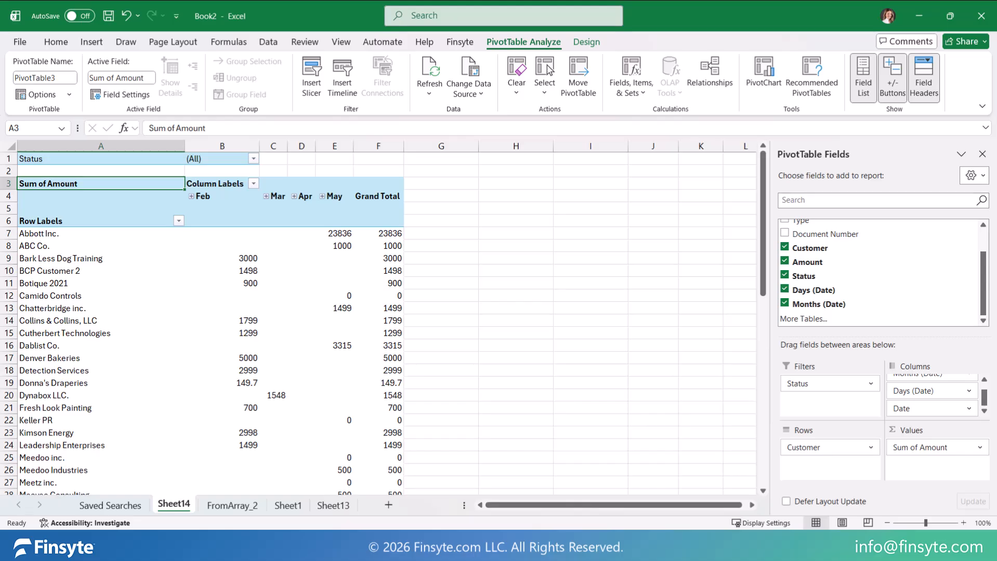
Step: Enter the formula =FSN.Query("select * from account") in cell A1 of Sheet13
left_click(333, 505)
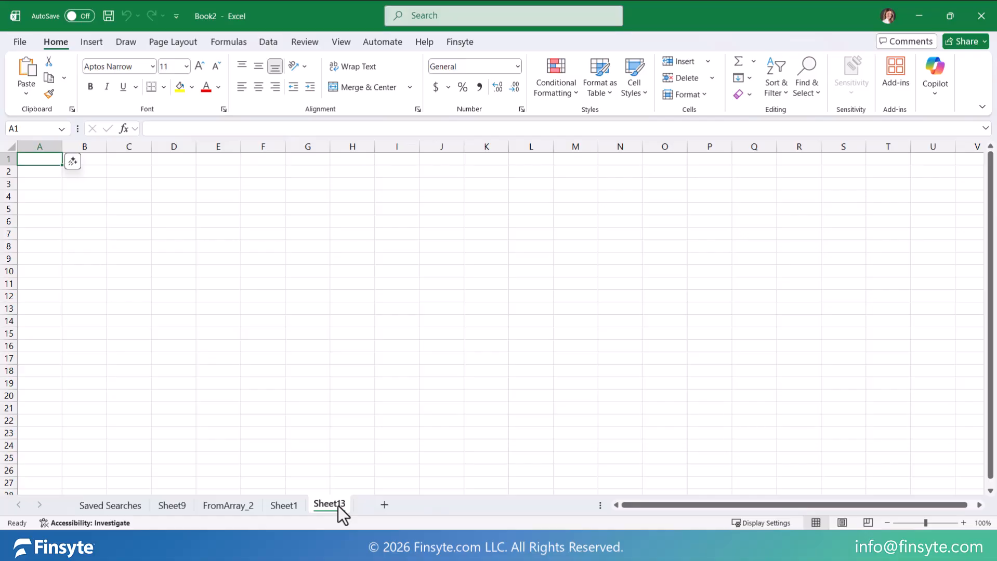
type("=fs")
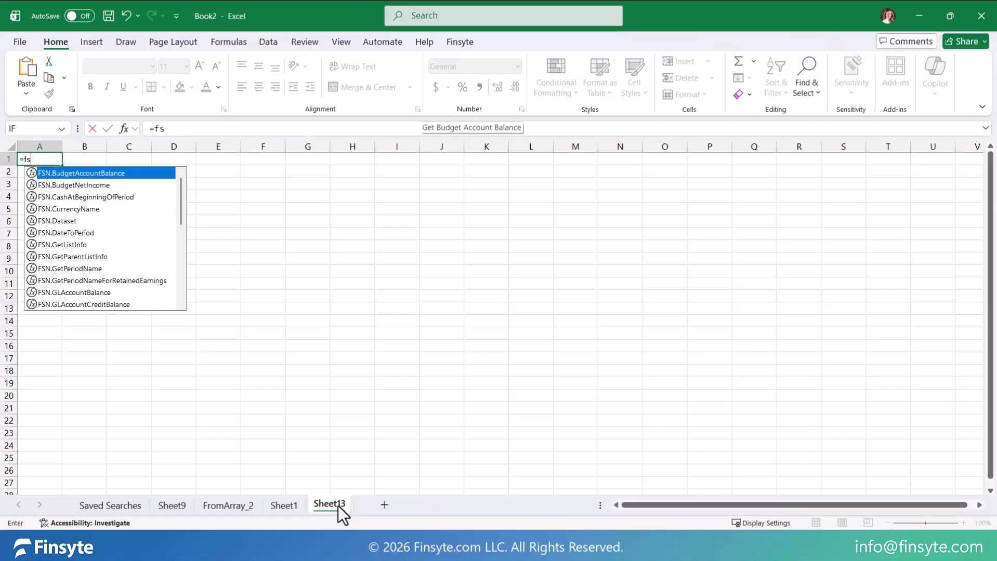
type("n.q")
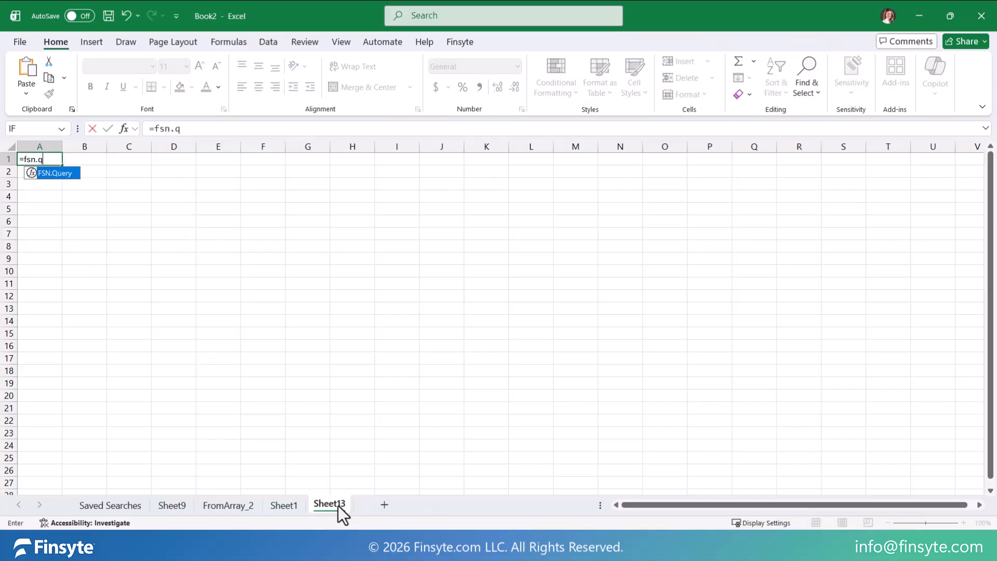
key("Tab")
type("\"sele")
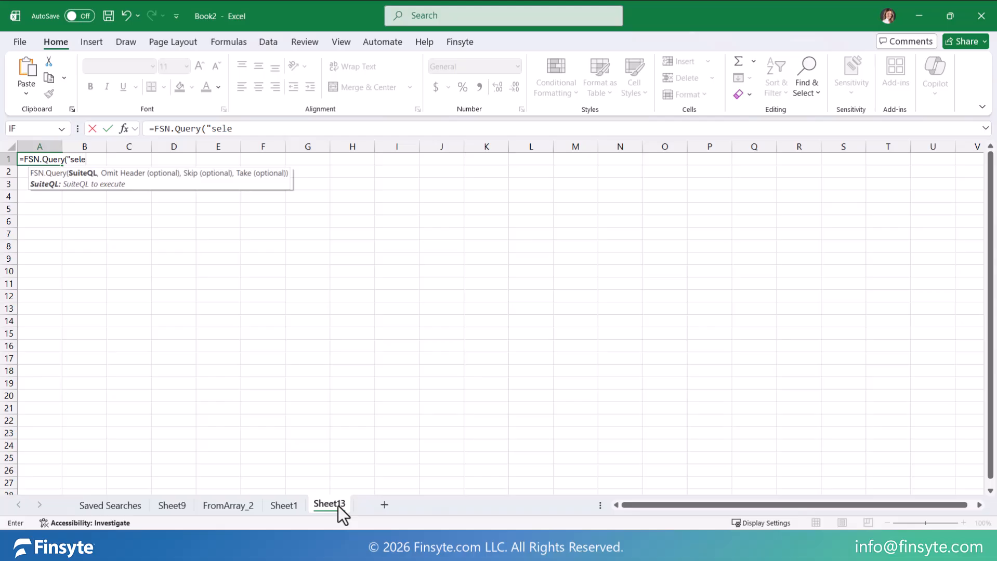
type("ct * from account\"")
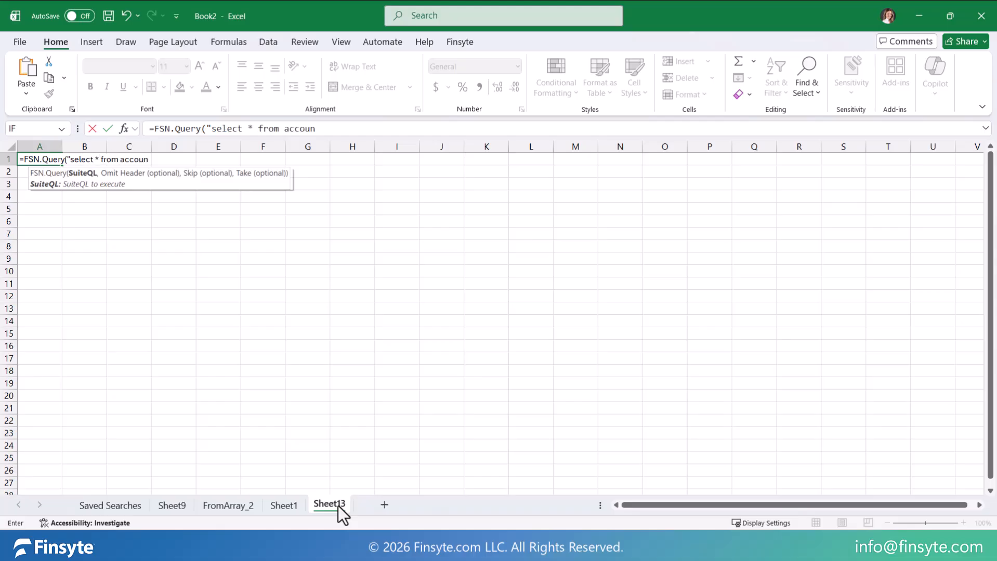
type(")")
key("Return")
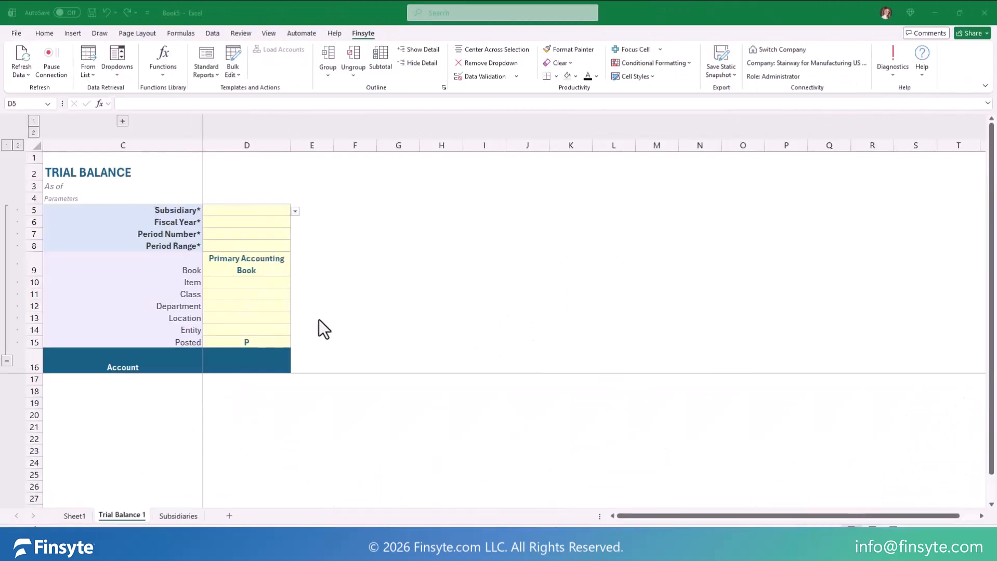
Step: Set the Trial Balance subsidiary to Headquarters (Consolidated) and the fiscal year to FY 2025
left_click(294, 211)
left_click(268, 227)
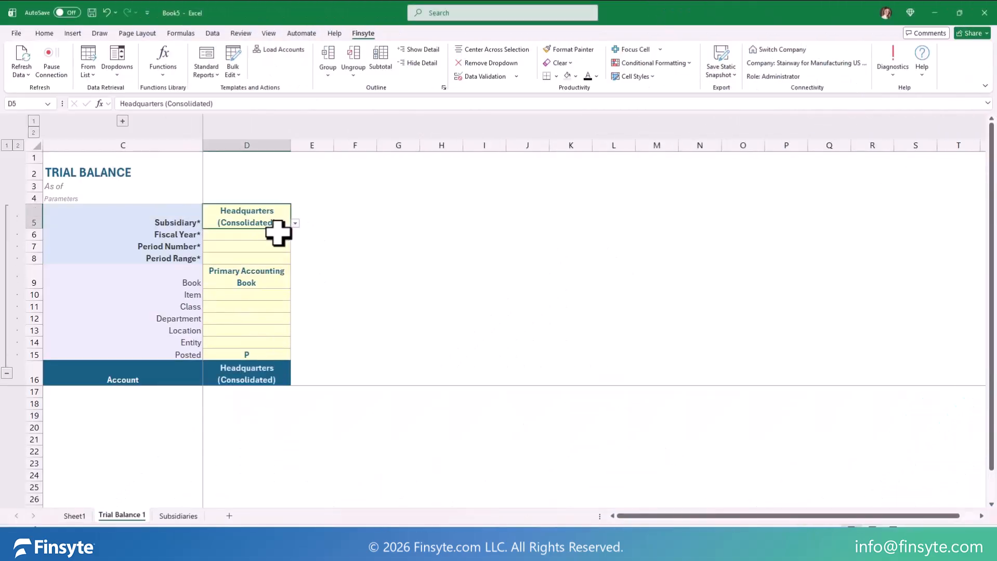
left_click(278, 235)
left_click(294, 235)
left_click(273, 283)
Step: Set the Trial Balance period number to 6 and the period range to YTD
left_click(283, 246)
left_click(295, 248)
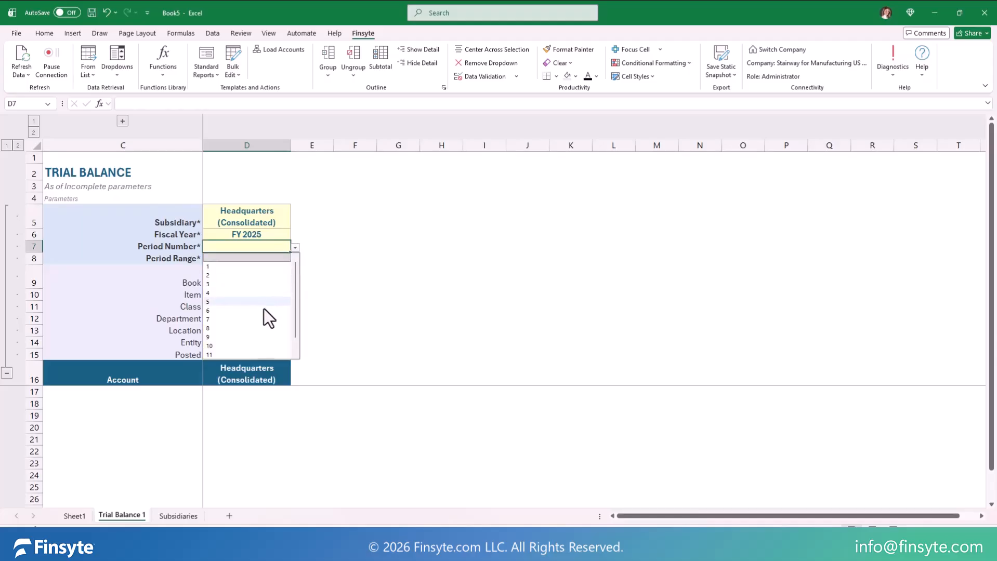
left_click(263, 310)
left_click(269, 258)
left_click(295, 259)
left_click(281, 276)
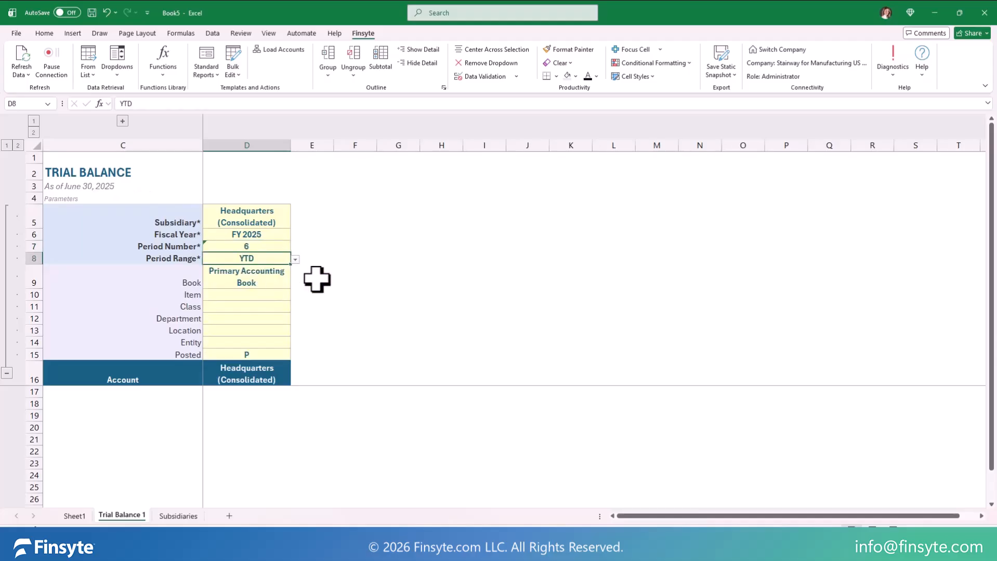
Step: Examine the Subsidiary choices offered on the Trial Balance and compare them with the list on the Subsidiaries sheet
left_click(312, 218)
left_click(329, 224)
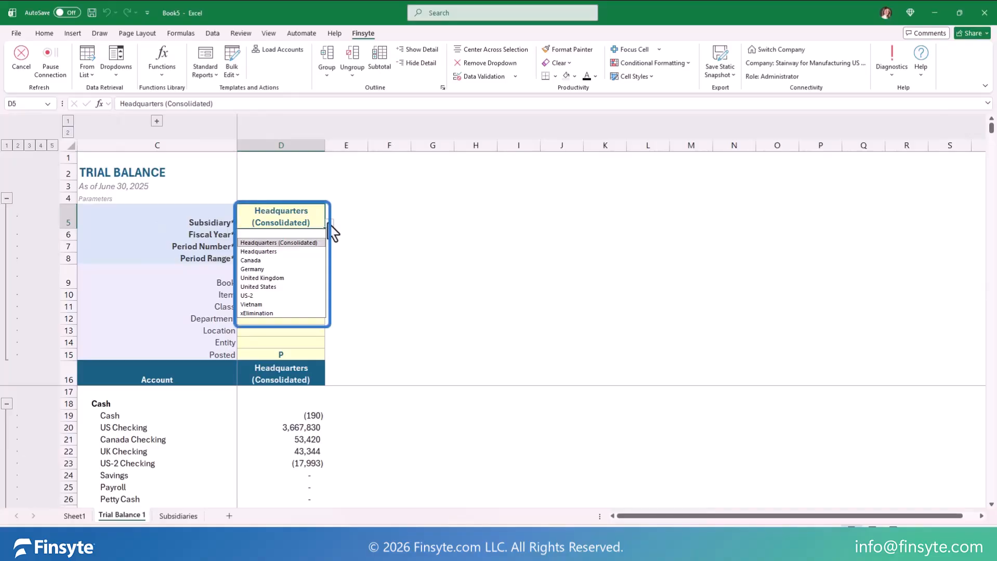
left_click(177, 515)
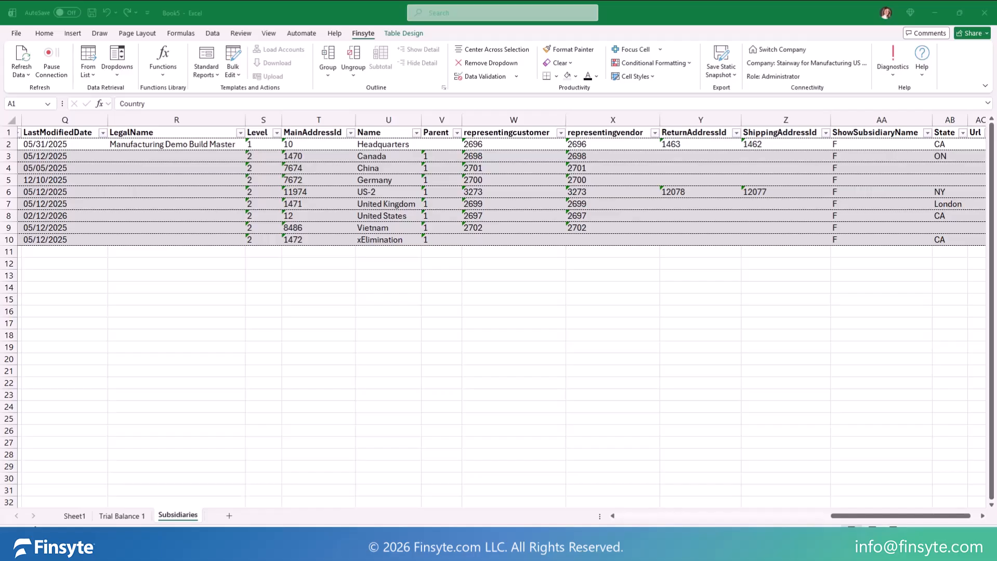
left_click(122, 516)
left_click(123, 516)
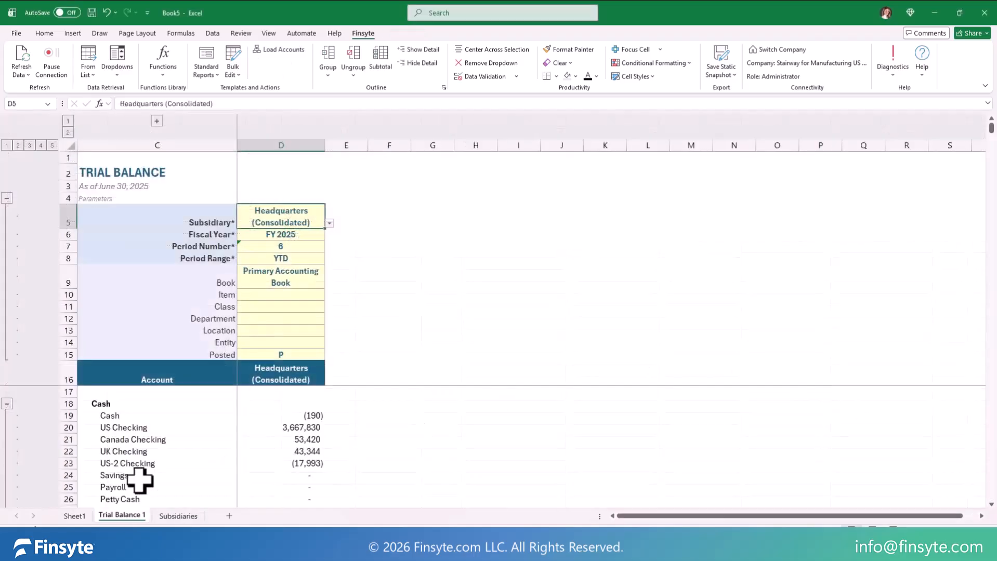
left_click(329, 224)
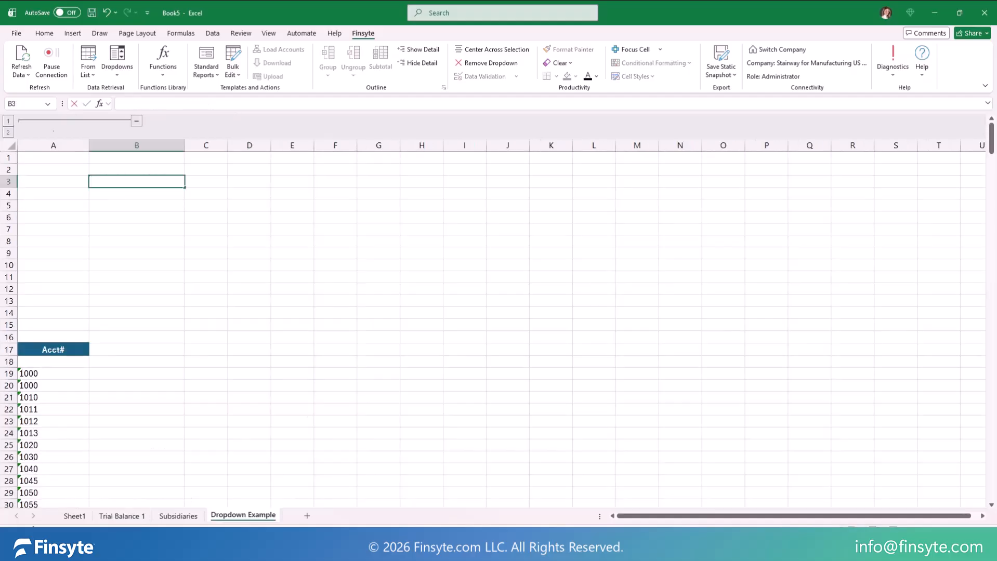
Step: Enter the labels Subsidiary, Fiscal Year, Period Number, Period Range and Book in cells B3 to B7 of the Dropdown Example sheet
type("Subsidiary")
key("Return")
type("Fiscal Year")
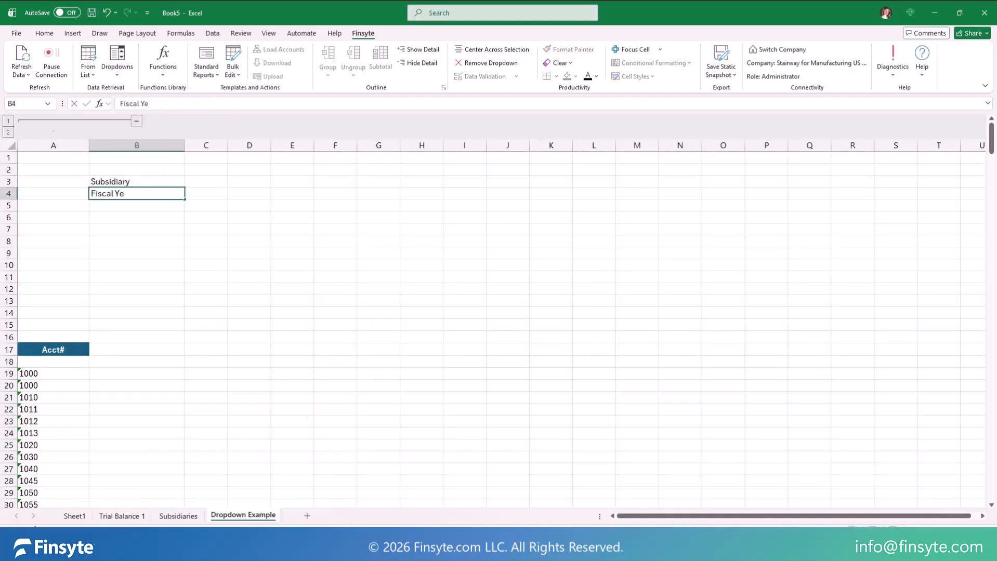
key("Return")
type("Period Number")
key("Return")
type("Period Range")
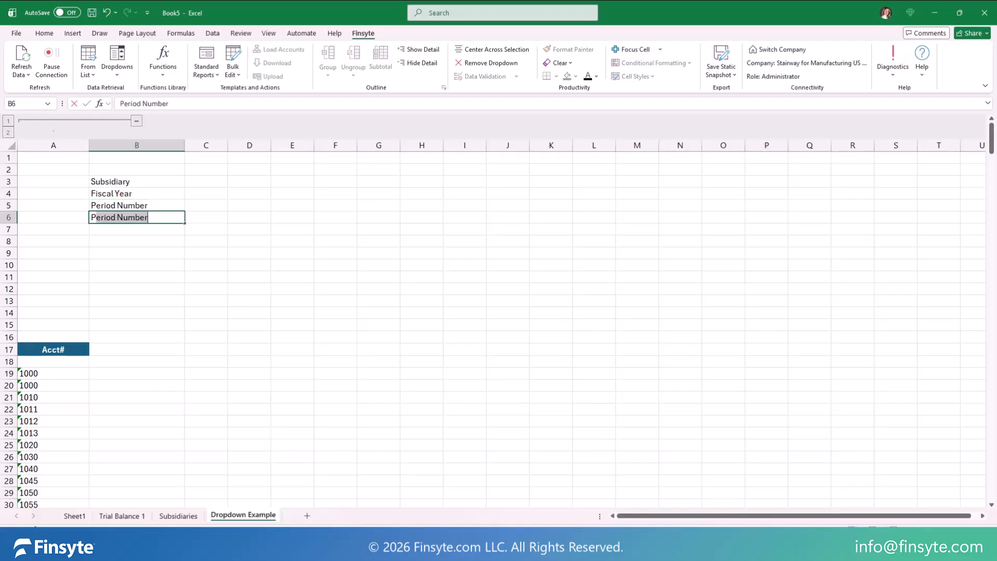
key("Return")
type("Book")
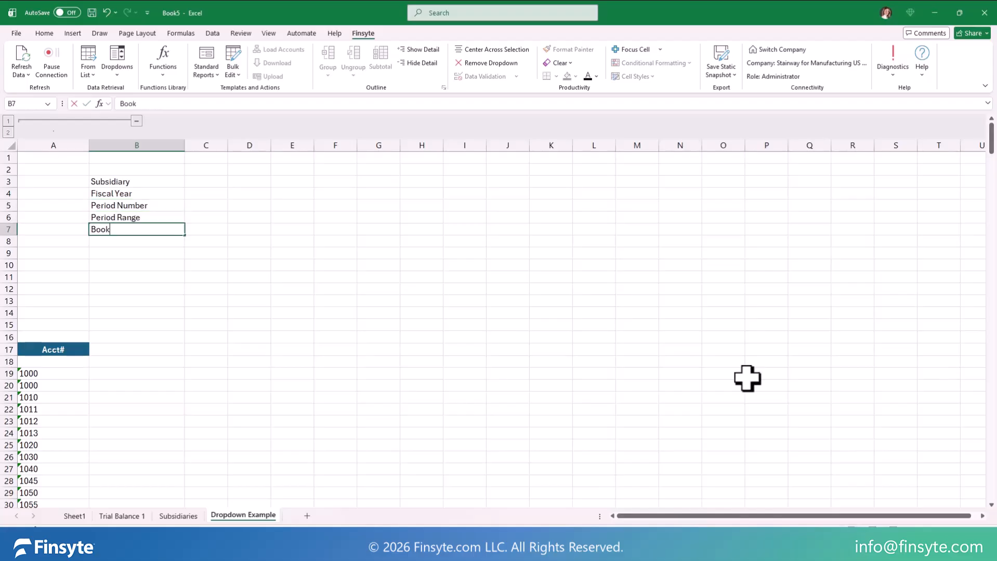
Step: Apply the custom "FS Drilldown La..." cell style to the parameter labels in B3:B7
left_click_drag(155, 182, 152, 230)
left_click(635, 76)
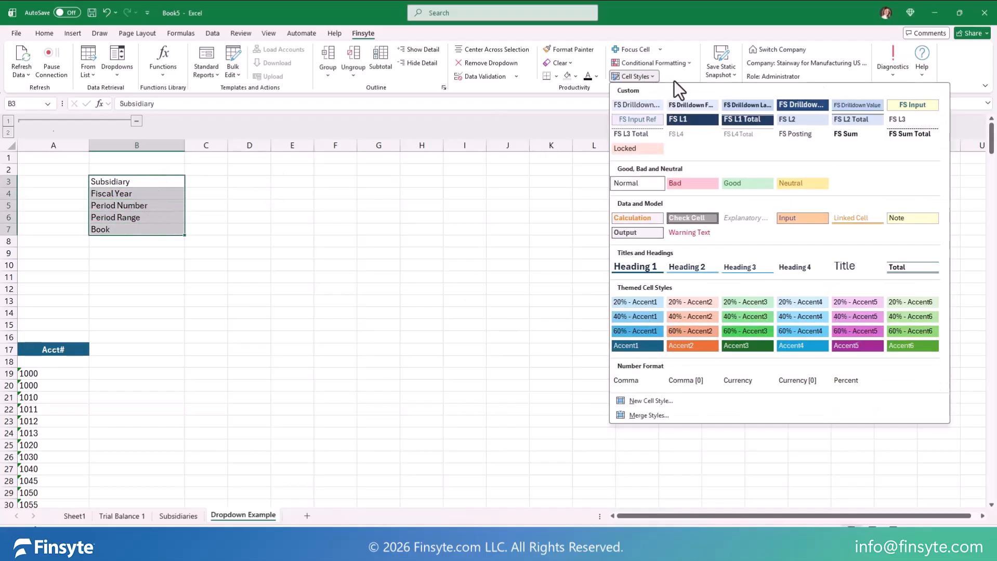
left_click(753, 104)
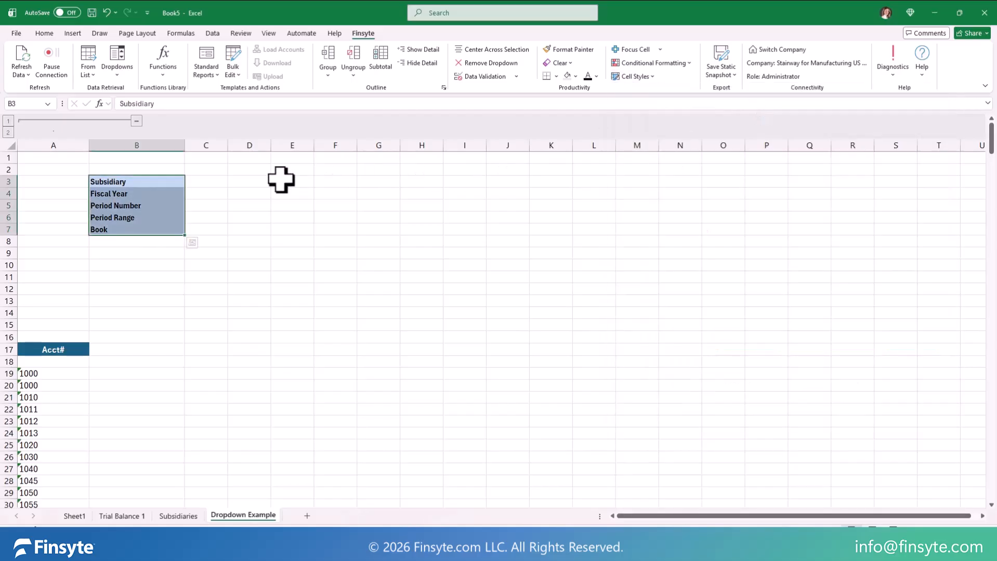
Step: Insert the Finsyte Subsidiary dropdown in cell C3 and the Fiscal Year dropdown in cell C4
left_click(205, 184)
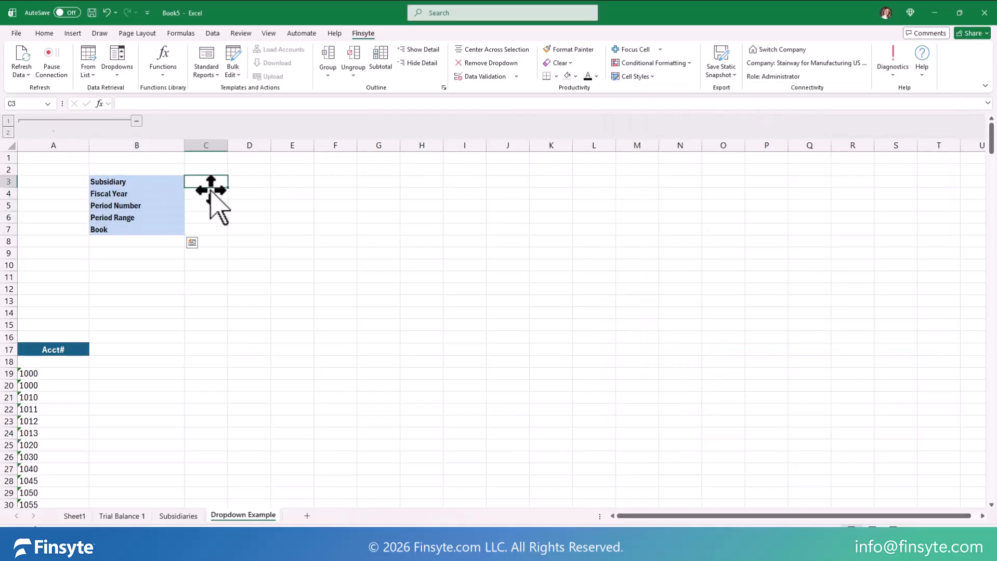
left_click(118, 68)
left_click(134, 105)
left_click(203, 198)
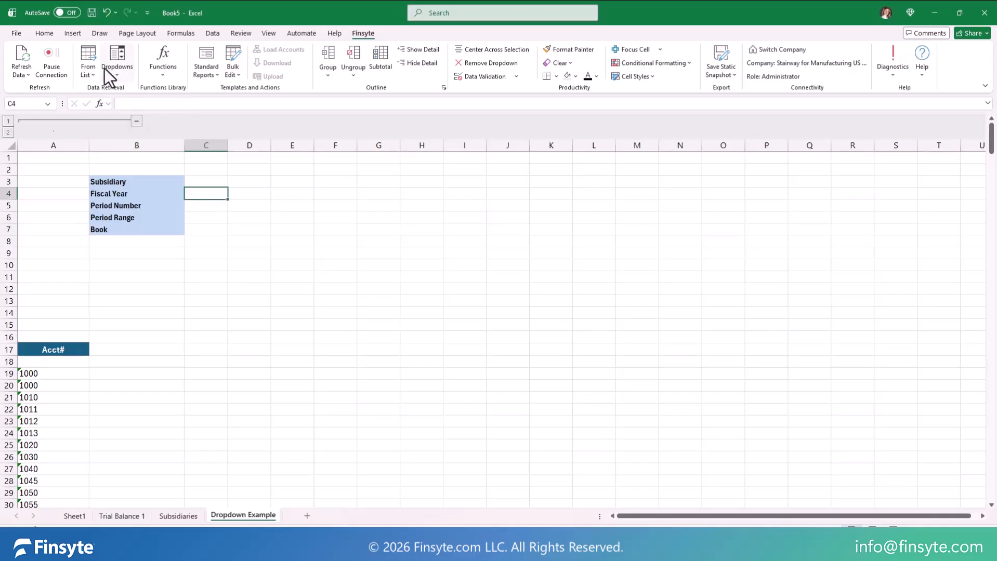
left_click(118, 68)
left_click(134, 104)
Step: Insert the Finsyte Period Numbers dropdown in C5, the Period Range dropdown in C6 and the Accounting Book dropdown in C7
left_click(194, 219)
left_click(124, 73)
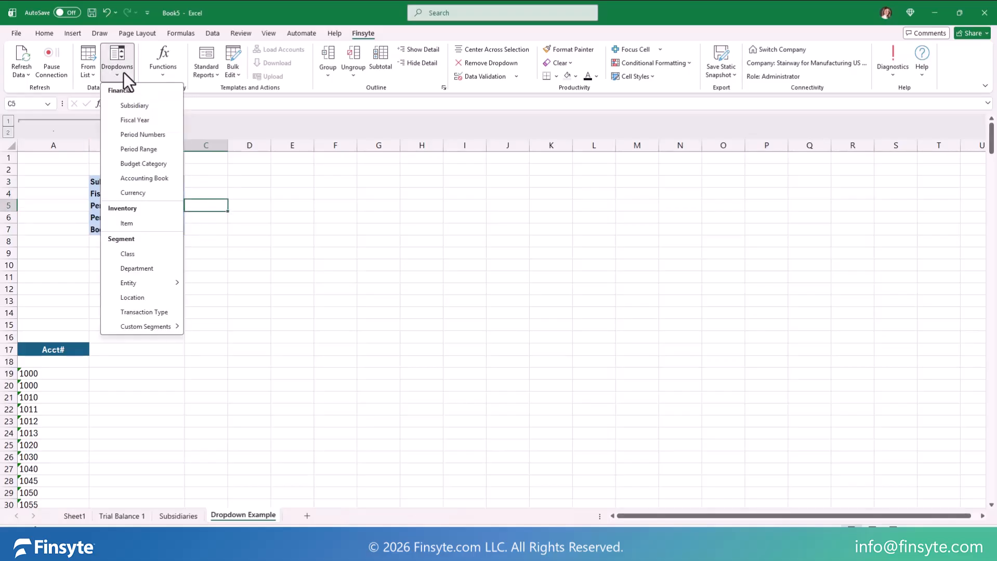
left_click(154, 135)
left_click(203, 219)
left_click(117, 67)
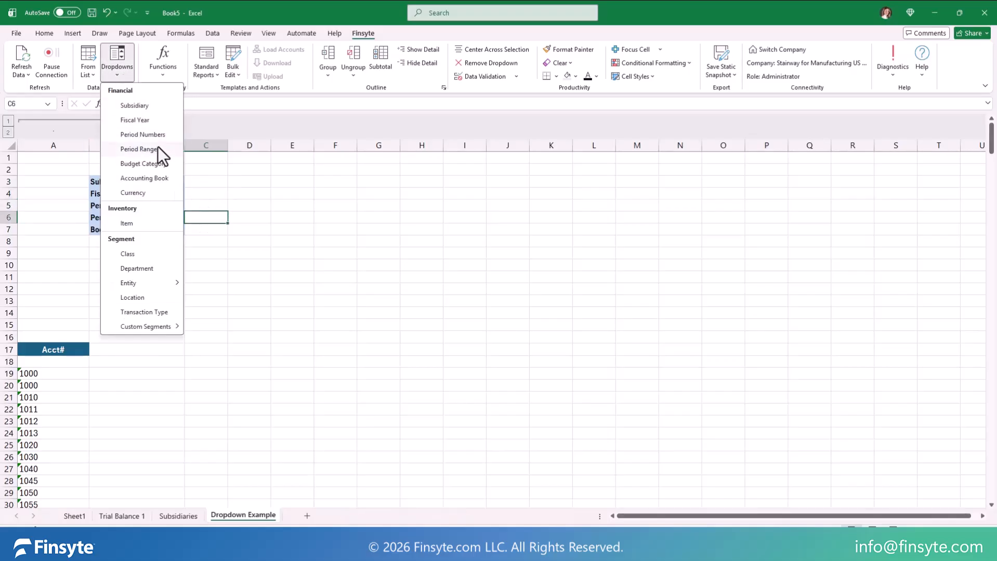
left_click(156, 150)
left_click(208, 229)
left_click(119, 69)
left_click(151, 178)
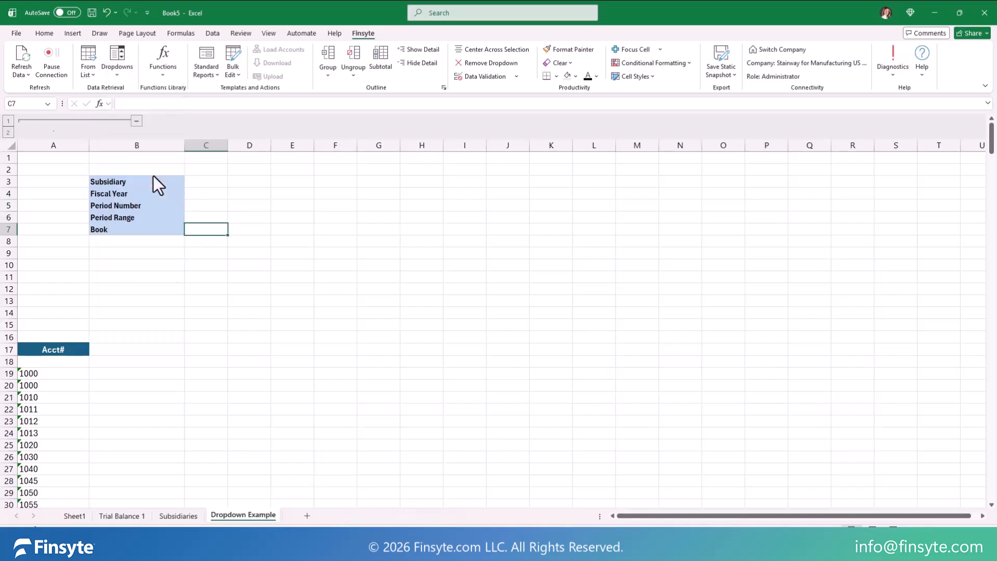
Step: Apply the yellow parameter input cell style to C3:C7 and widen column C
left_click_drag(203, 182, 206, 229)
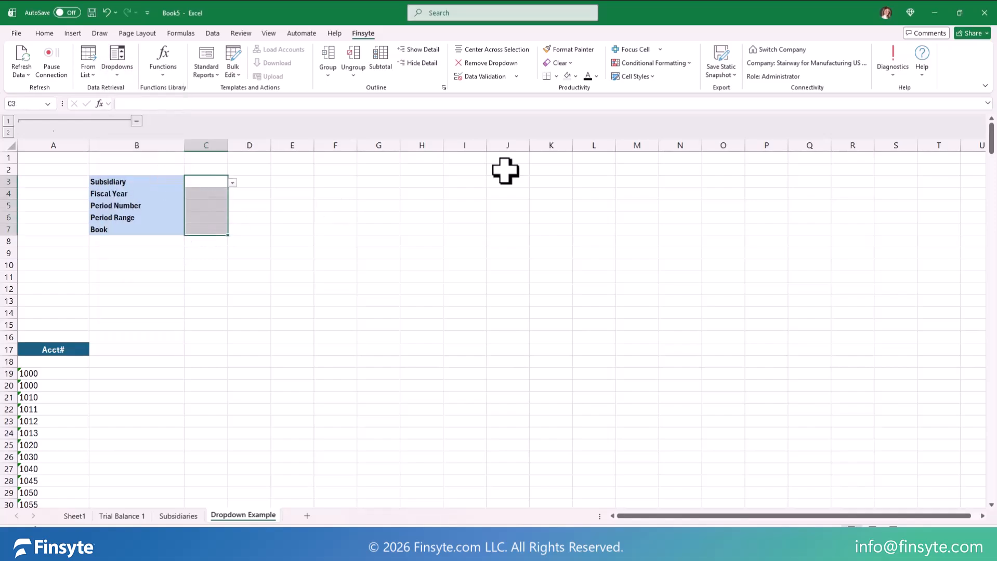
left_click(638, 76)
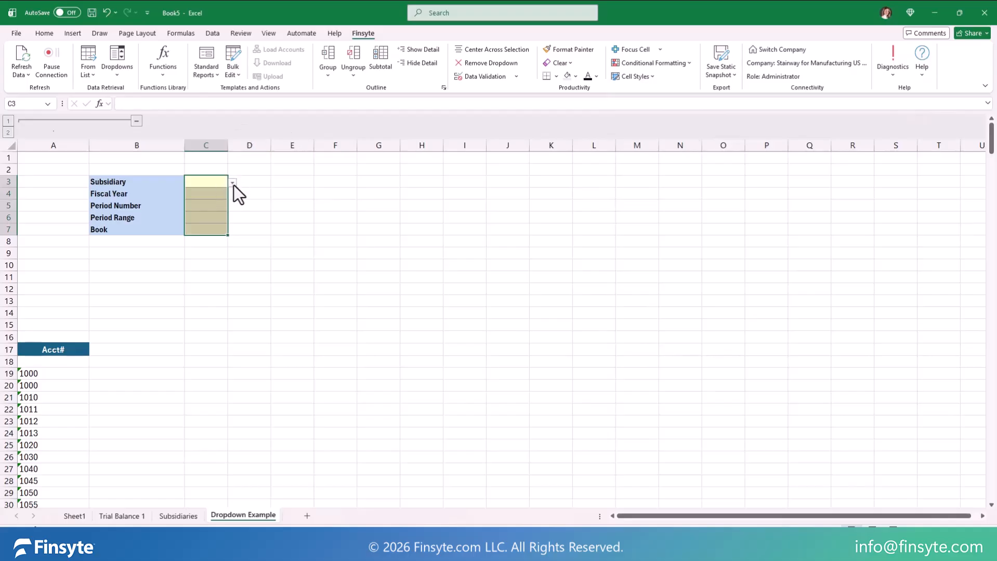
left_click_drag(228, 145, 282, 145)
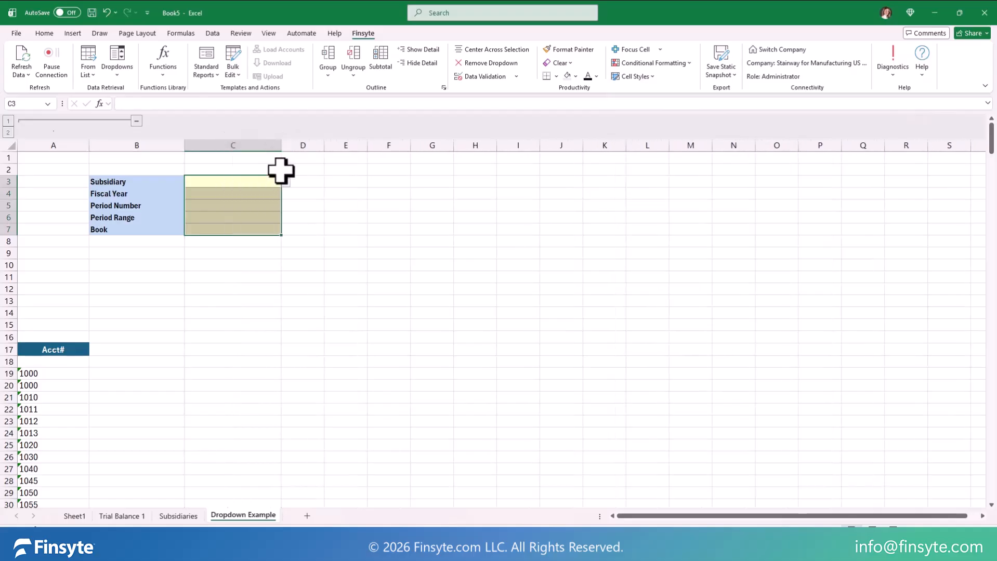
Step: Choose Headquarters (Consolidated) as Subsidiary, FY 2026 as Fiscal Year and 6 as Period Number in the parameter dropdowns
left_click(286, 182)
left_click(262, 203)
left_click(286, 207)
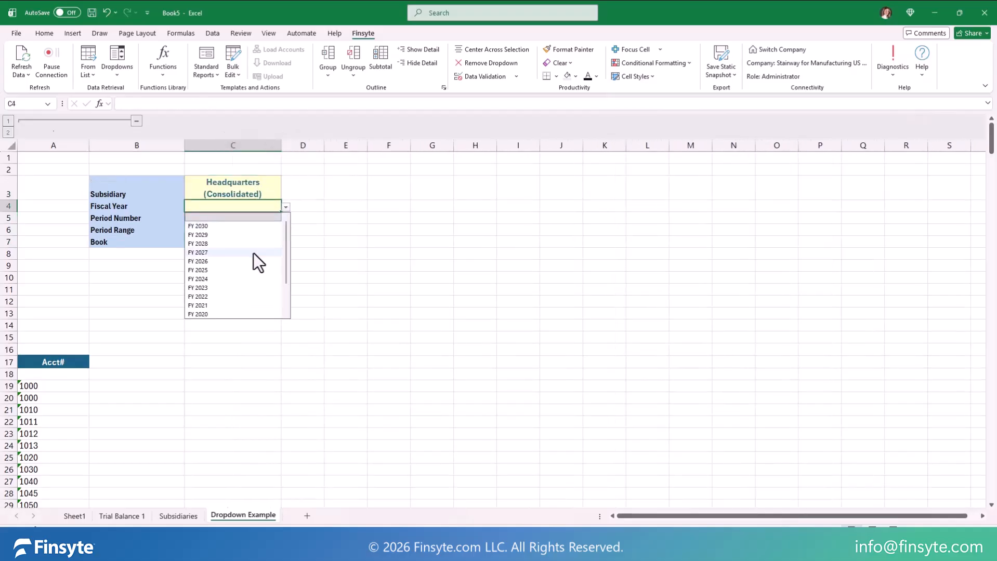
left_click(253, 258)
left_click(246, 225)
left_click(286, 218)
left_click(252, 280)
Step: Choose YTD as Period Range and Primary Accounting Book as Book in the parameter dropdowns
left_click(280, 229)
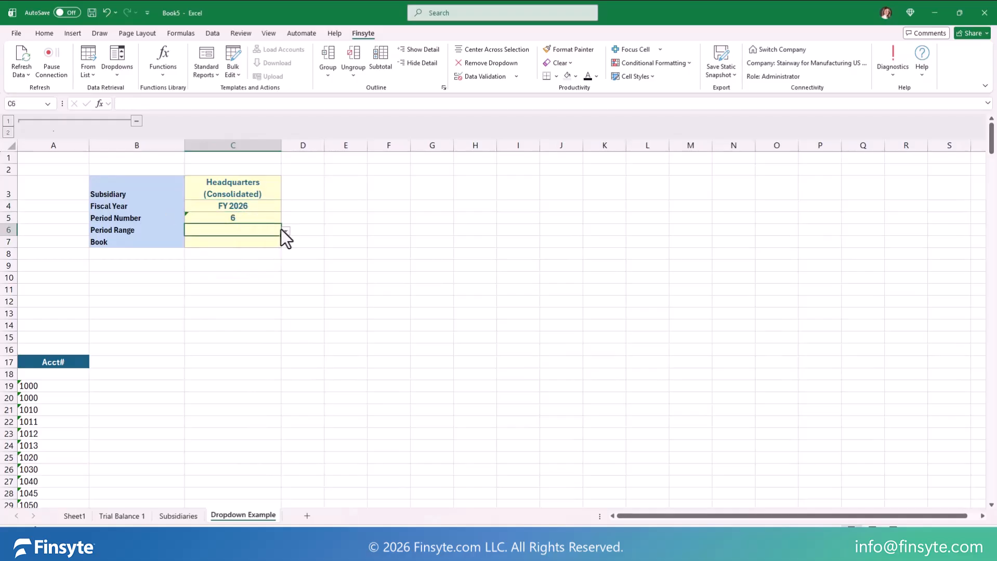
left_click(286, 231)
left_click(240, 259)
left_click(270, 243)
left_click(285, 243)
left_click(261, 252)
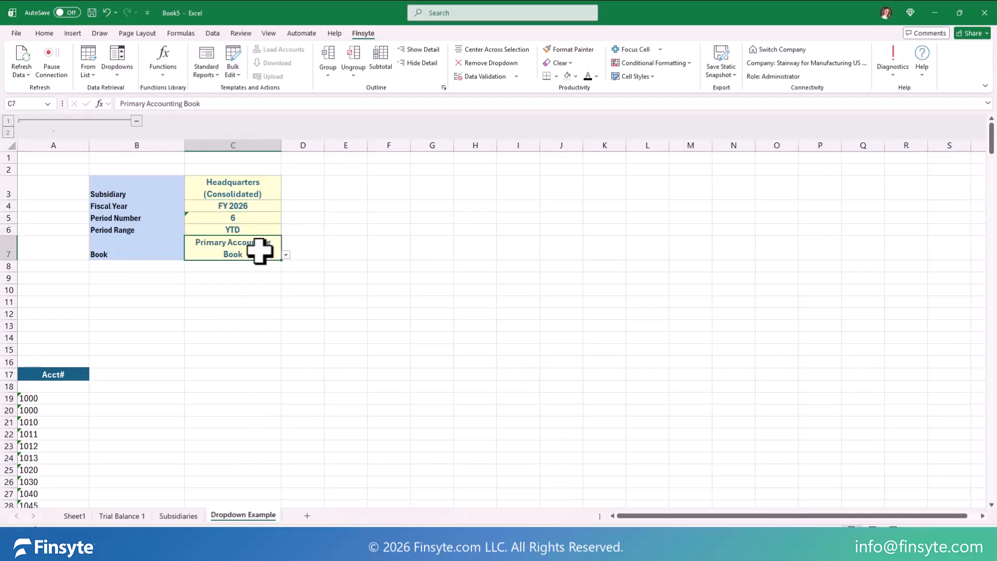
Step: Insert the GLAccountBalance function in C19, referencing C3 for Subsidiary, C4 for Fiscal Year, C5 for Period and C6 for Period Range
left_click(221, 396)
left_click(158, 70)
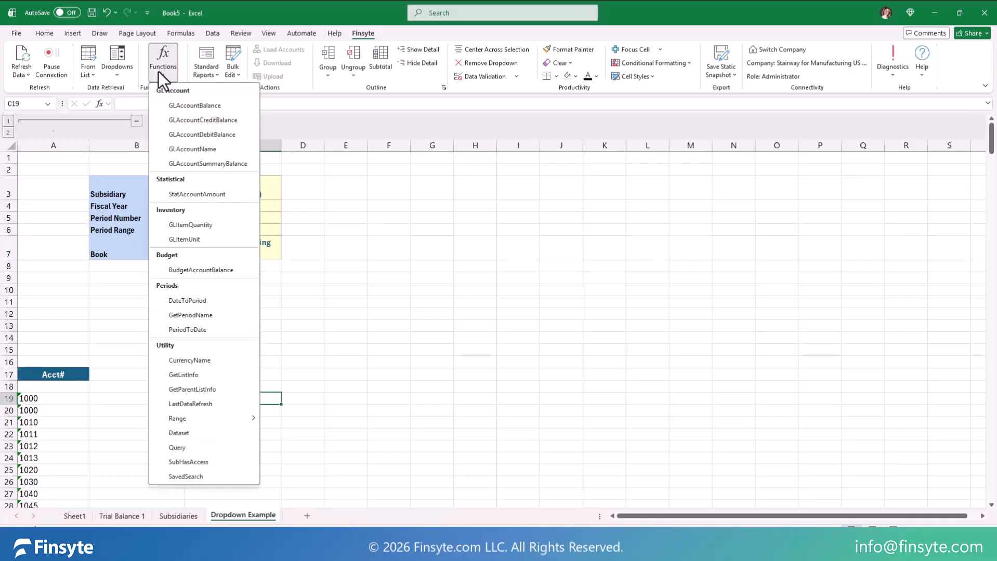
left_click(189, 106)
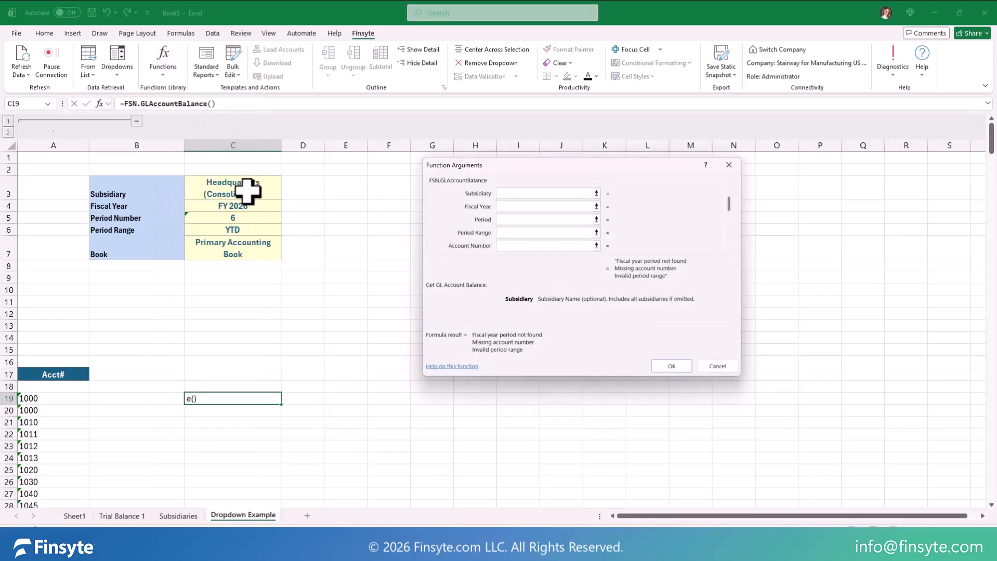
left_click(255, 195)
left_click(497, 207)
left_click(254, 206)
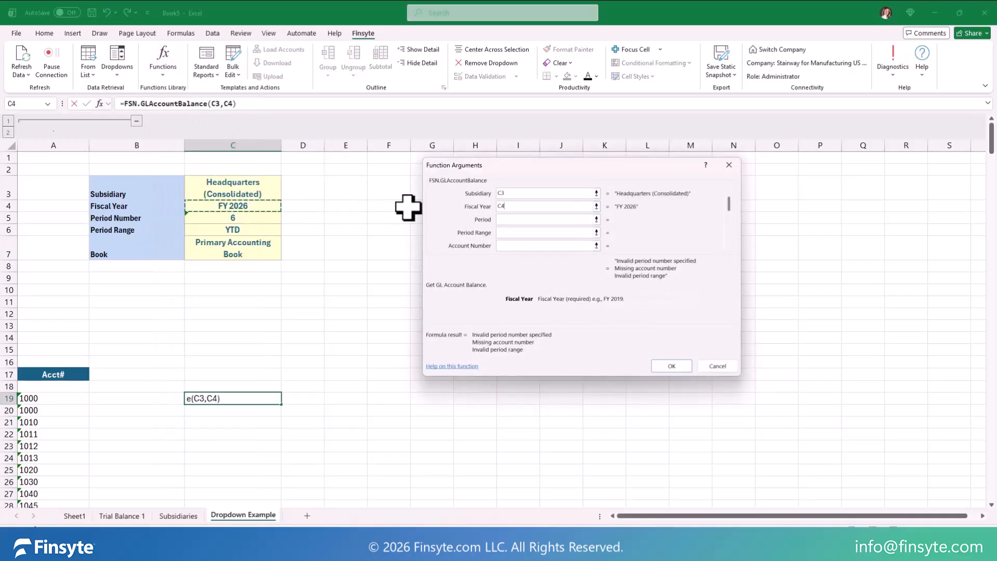
left_click(508, 219)
left_click(255, 218)
left_click(503, 233)
left_click(262, 229)
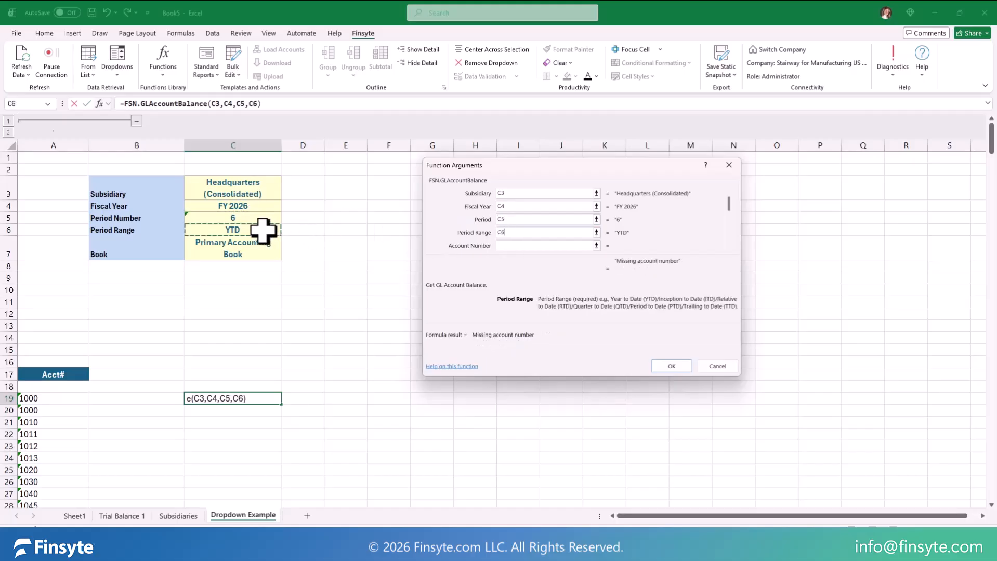
Step: Reference A19 as the Account Number and C7 as the Book, and confirm the GLAccountBalance function
left_click(498, 246)
left_click(42, 400)
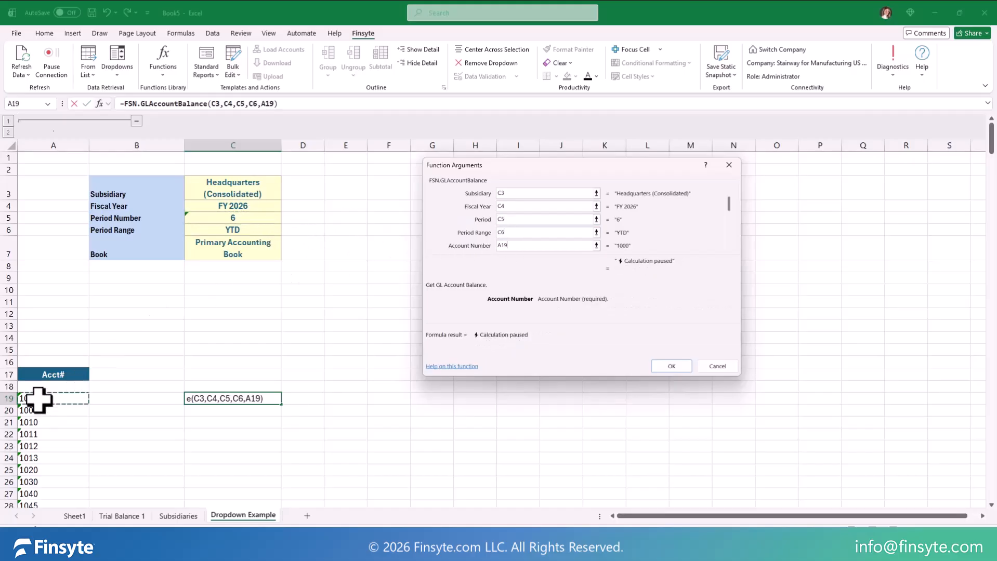
left_click(726, 248)
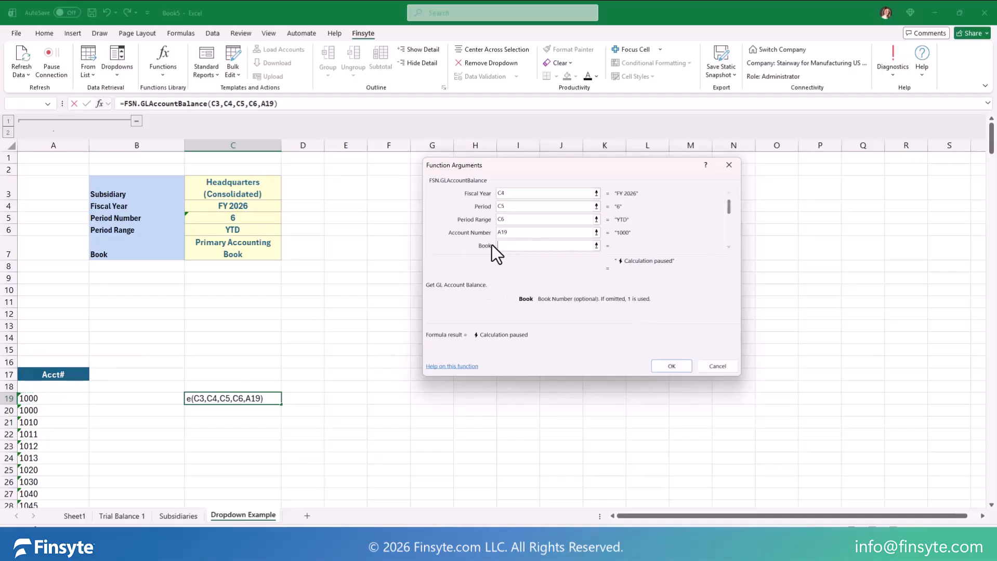
left_click(213, 252)
left_click(668, 364)
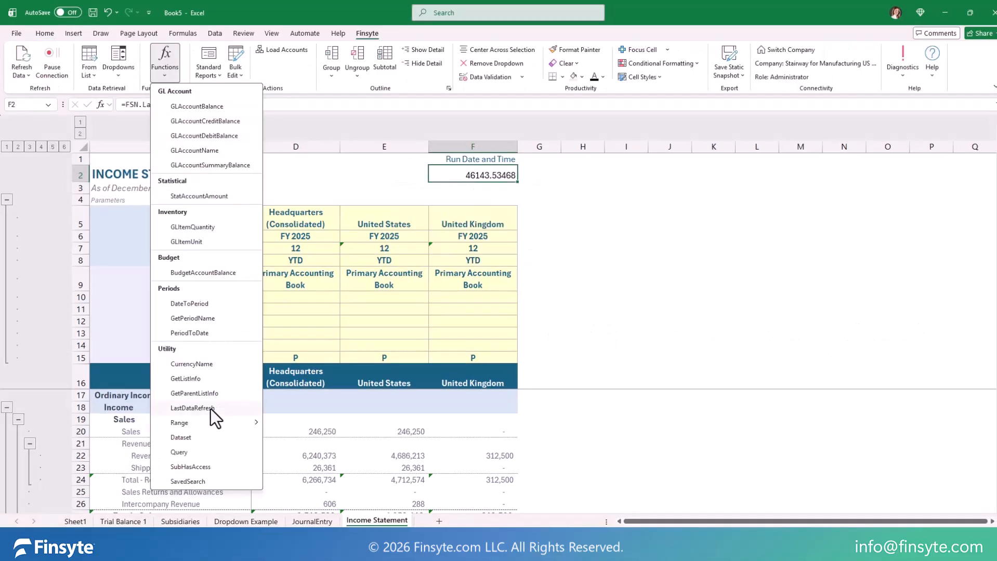
Step: Insert the LastDataRefresh function in cells F2 and F3 of the Income Statement, leaving the Source argument empty
left_click(211, 409)
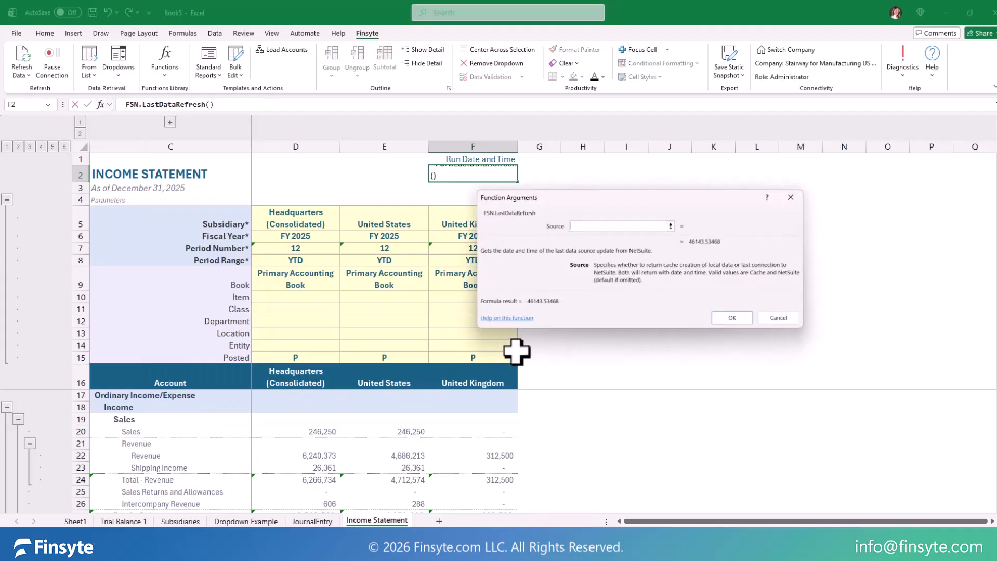
key("Return")
left_click(166, 70)
left_click(223, 408)
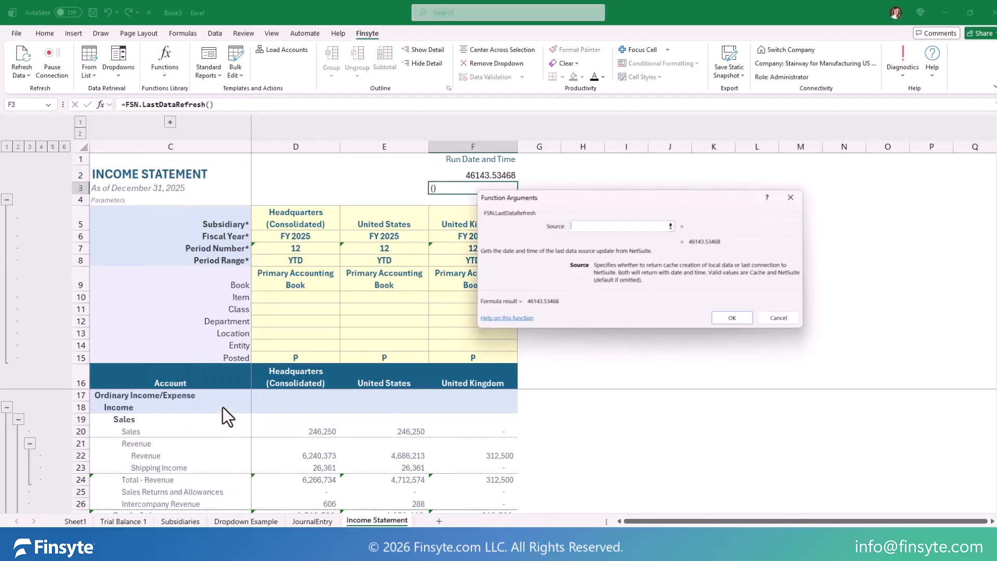
key("Return")
Step: Format the refresh value in F2 as Long Date and the one in F3 as Time
key("Up")
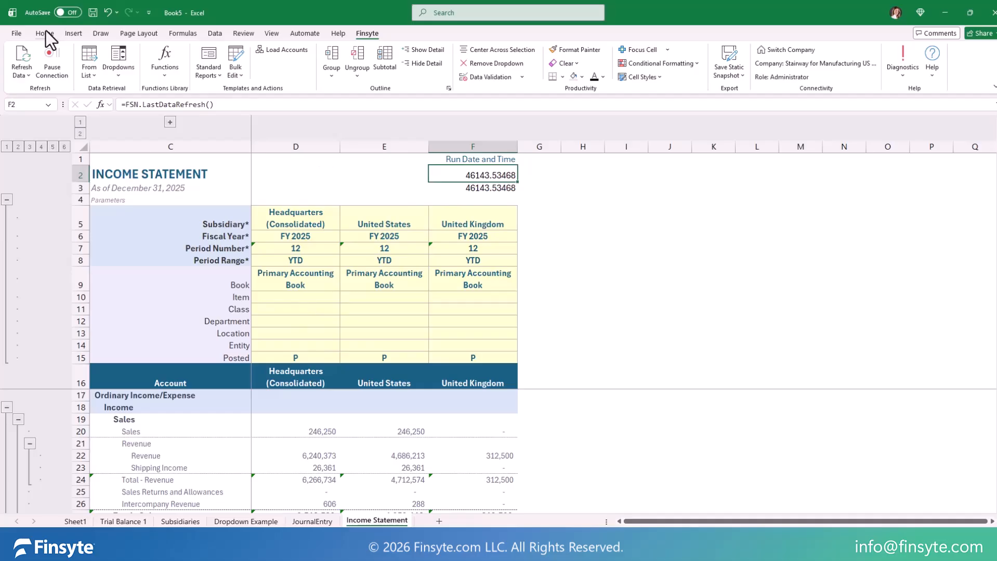
left_click(45, 32)
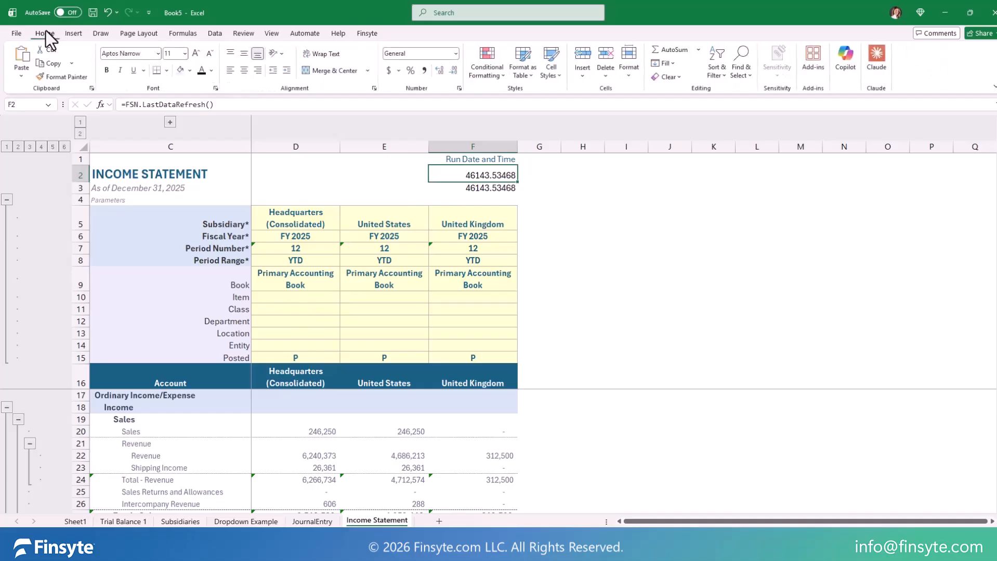
left_click(456, 54)
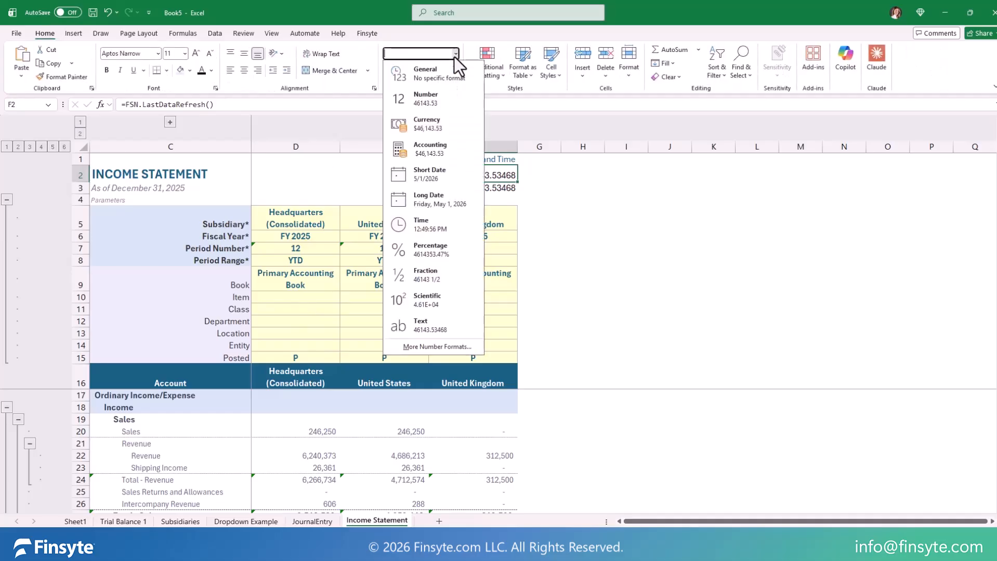
left_click(450, 199)
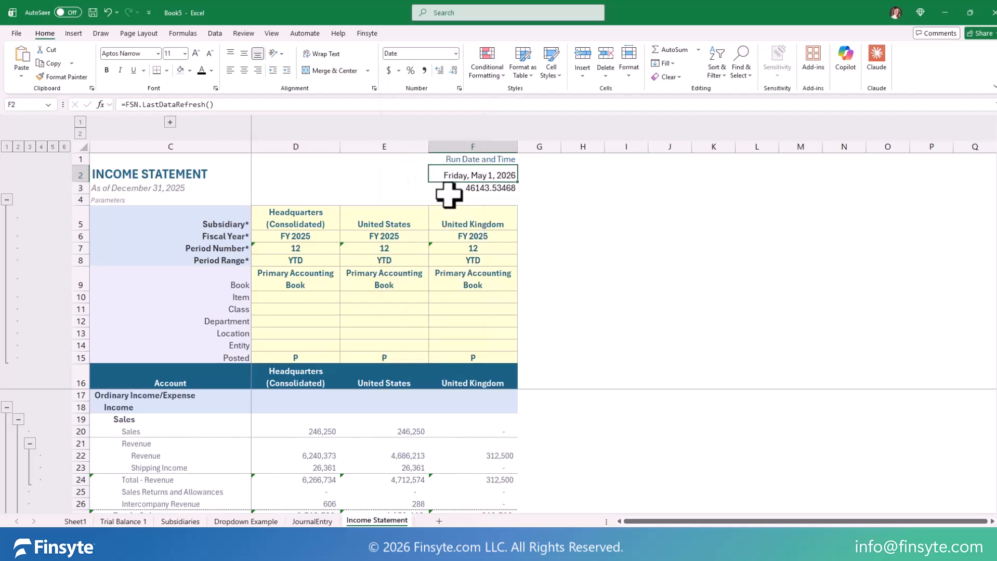
left_click(476, 188)
left_click(455, 53)
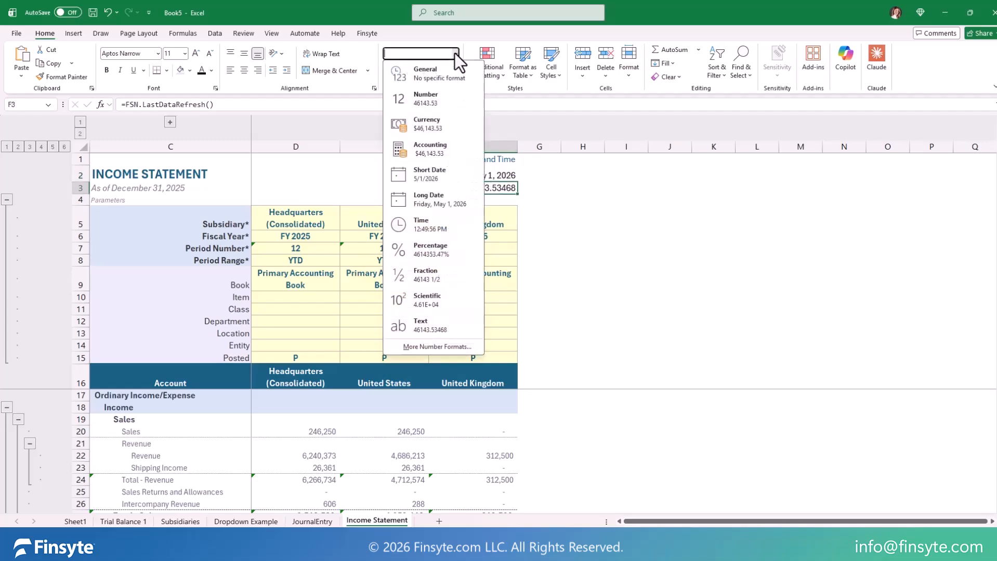
left_click(436, 224)
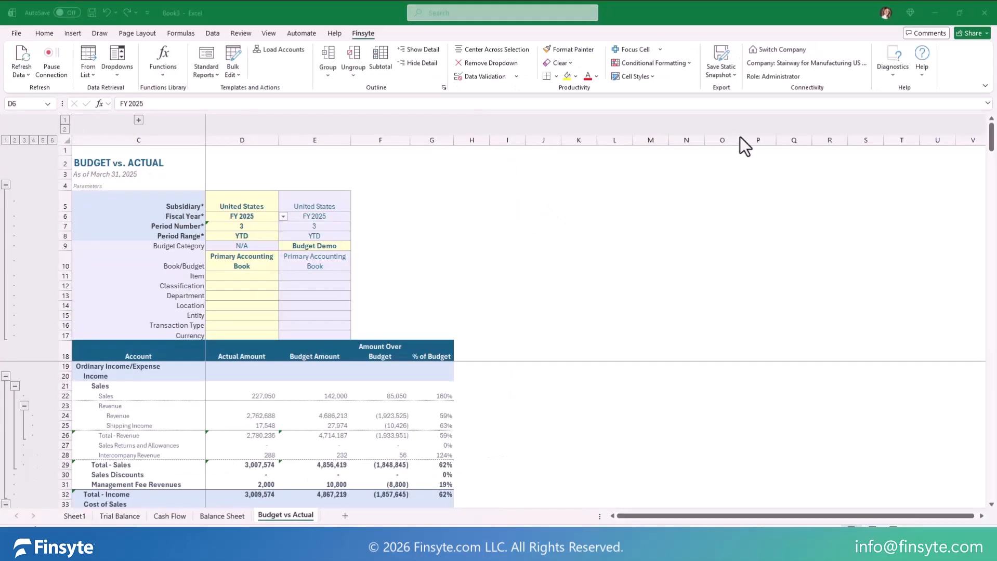
Step: Start saving a static snapshot of the whole workbook and cancel the save
left_click(730, 73)
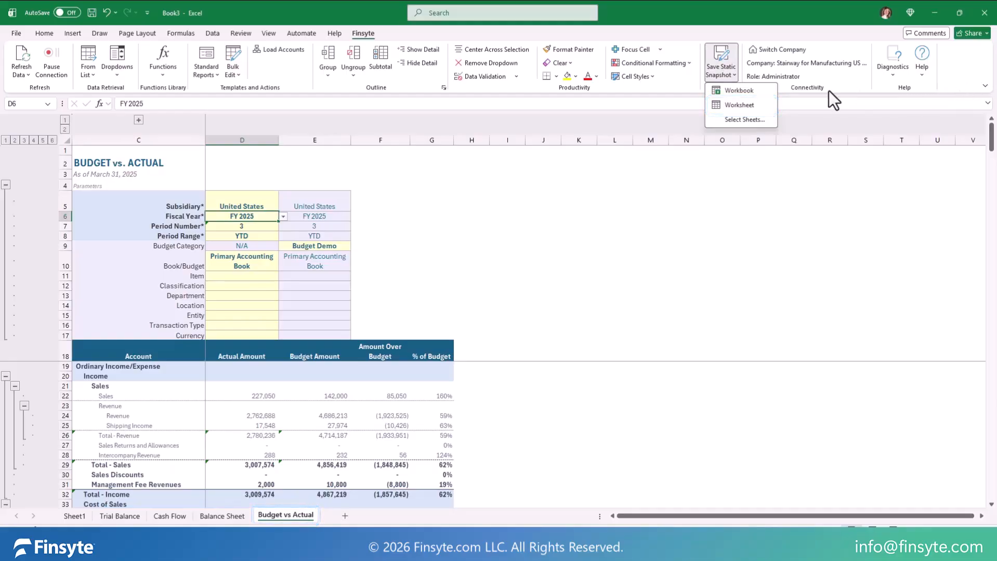
left_click(740, 92)
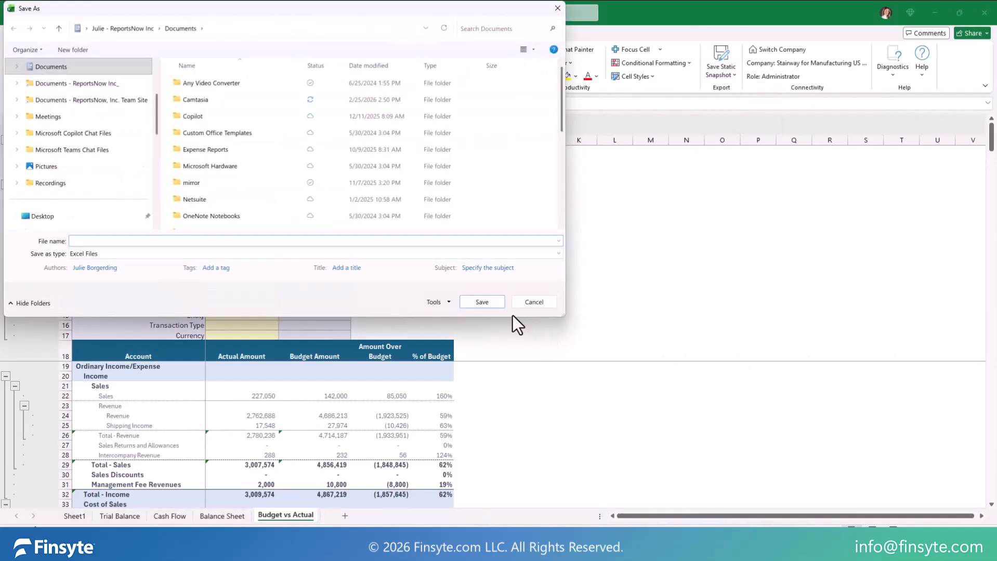
left_click(544, 303)
Step: Select the Trial Balance and Budget vs Actual sheets for export as a static snapshot
left_click(730, 74)
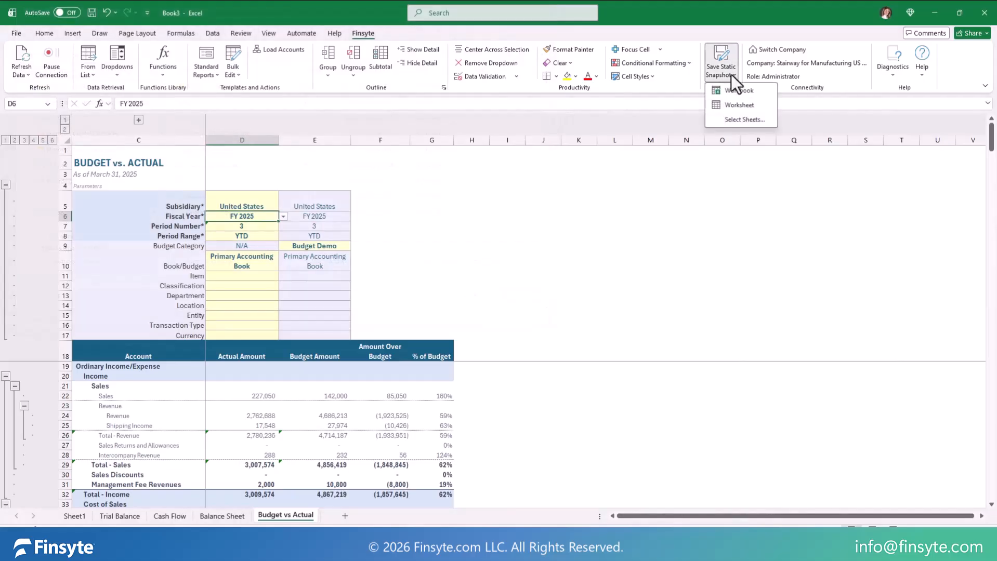
left_click(736, 115)
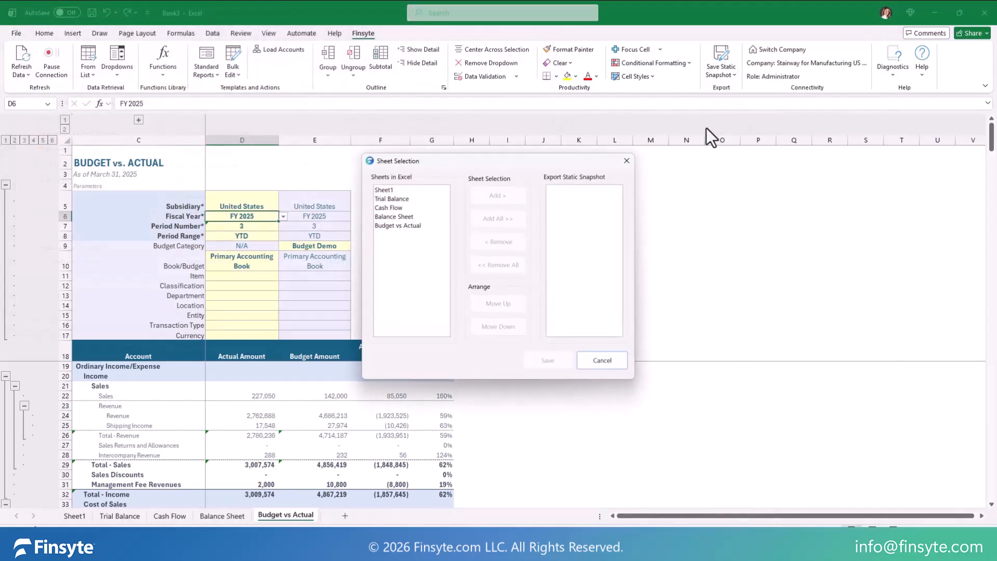
left_click(406, 200)
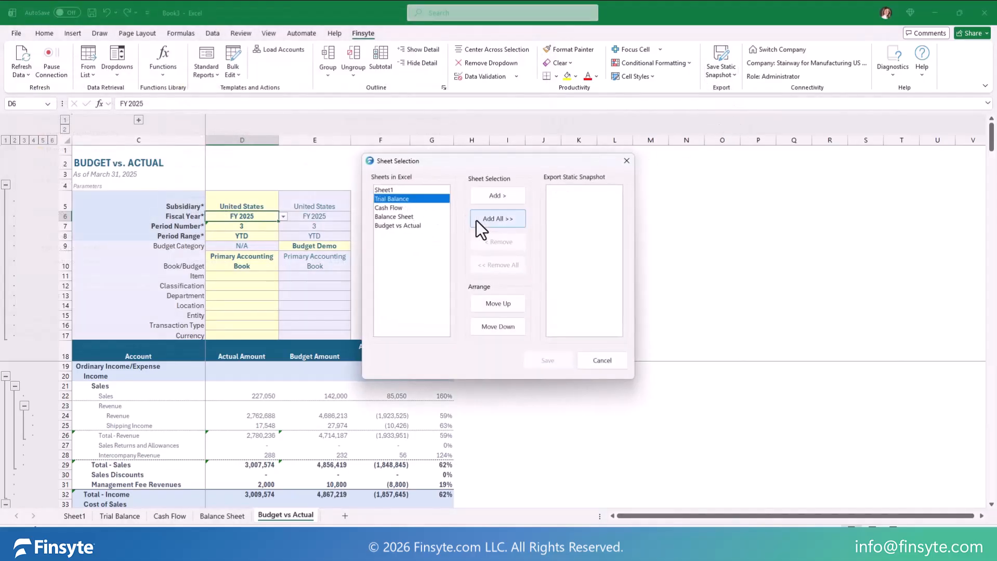
left_click(499, 198)
left_click(412, 218)
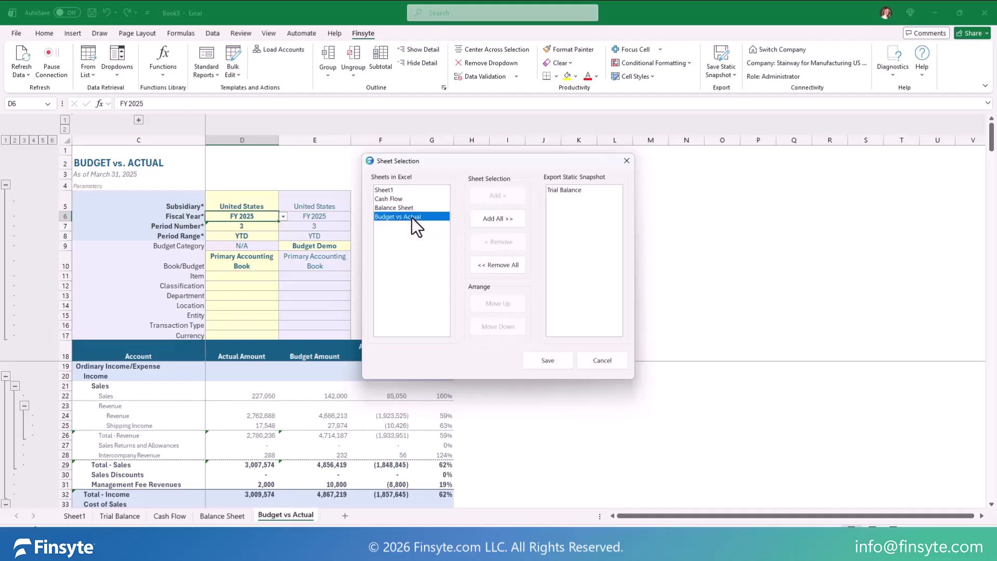
left_click(494, 198)
Step: Move Trial Balance below Budget vs Actual in the snapshot order, proceed to saving and cancel the save
left_click(572, 190)
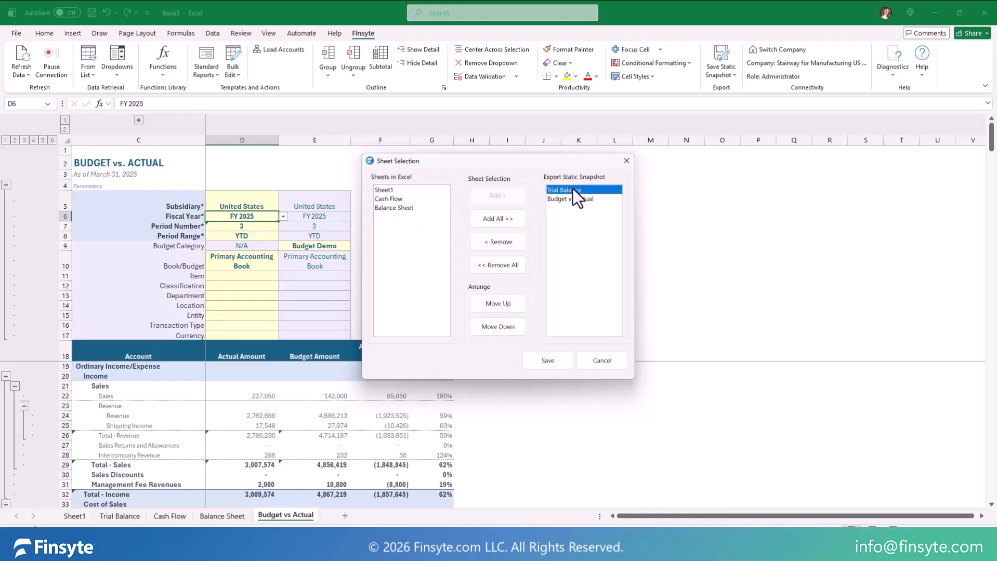
left_click(508, 331)
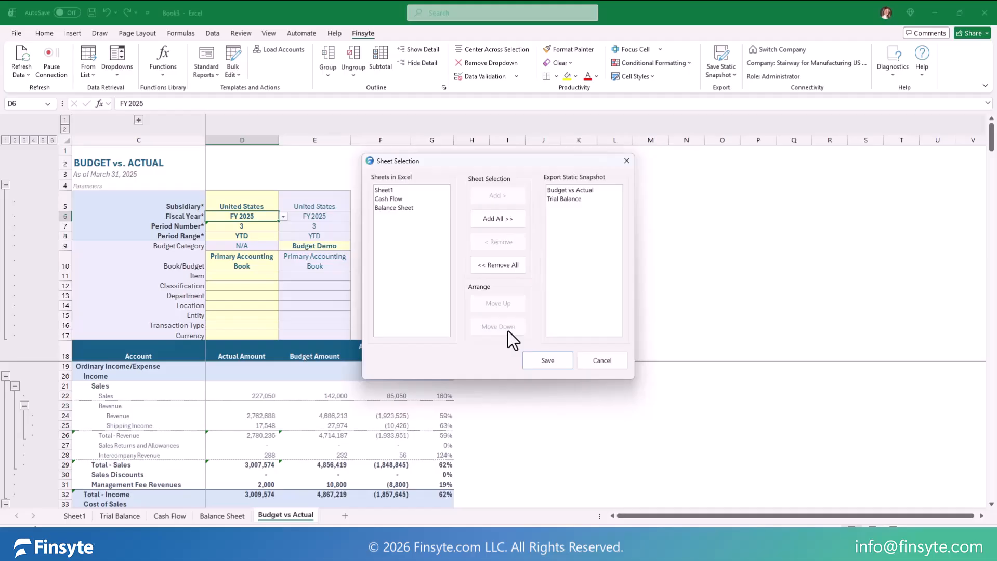
left_click(549, 361)
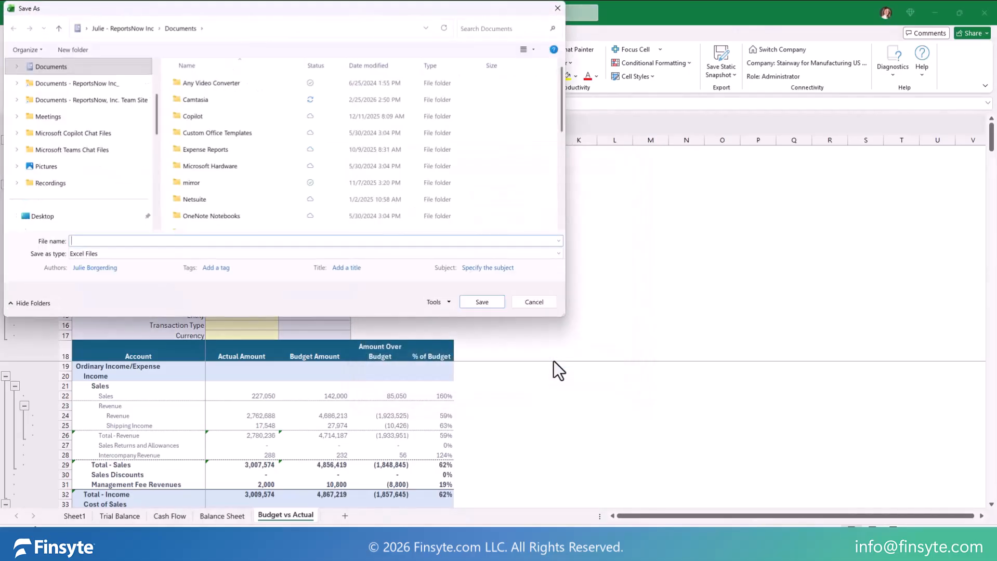
left_click(534, 302)
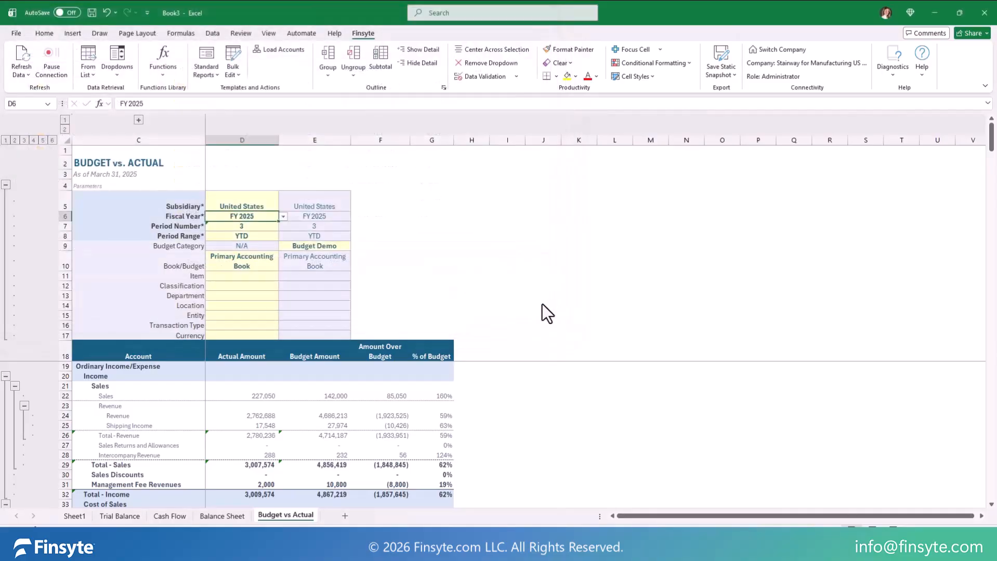
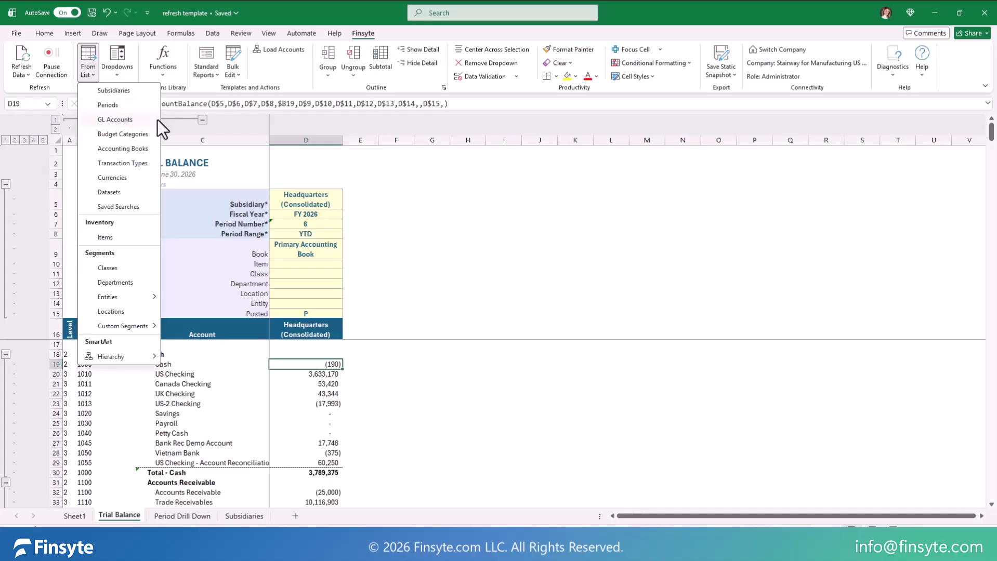
Step: Retrieve the GL Accounts list, place its sheet after Subsidiaries and return to the Trial Balance sheet
left_click(116, 119)
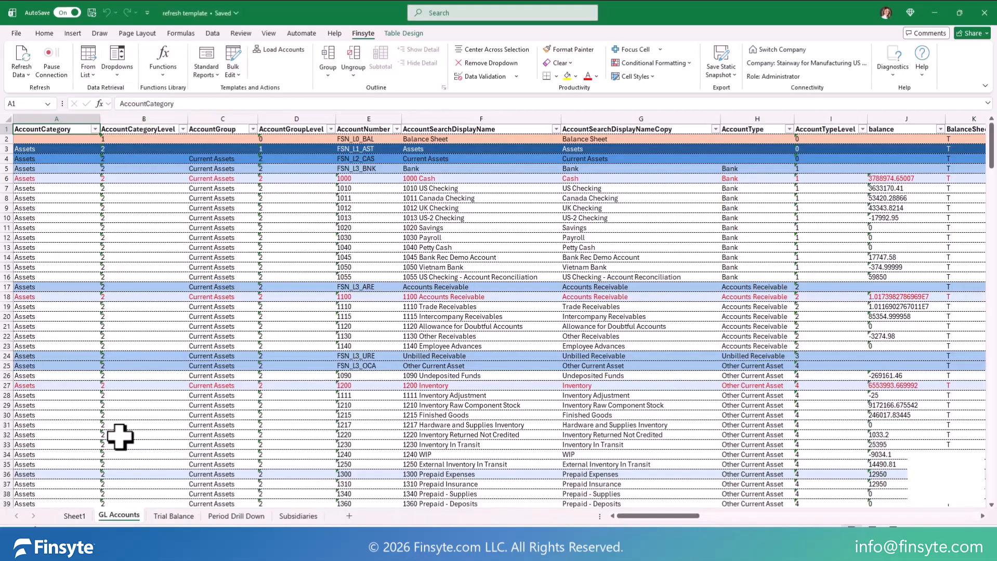
mouse_move(130, 520)
left_mouse_down()
mouse_move(176, 503)
mouse_move(332, 515)
left_mouse_up()
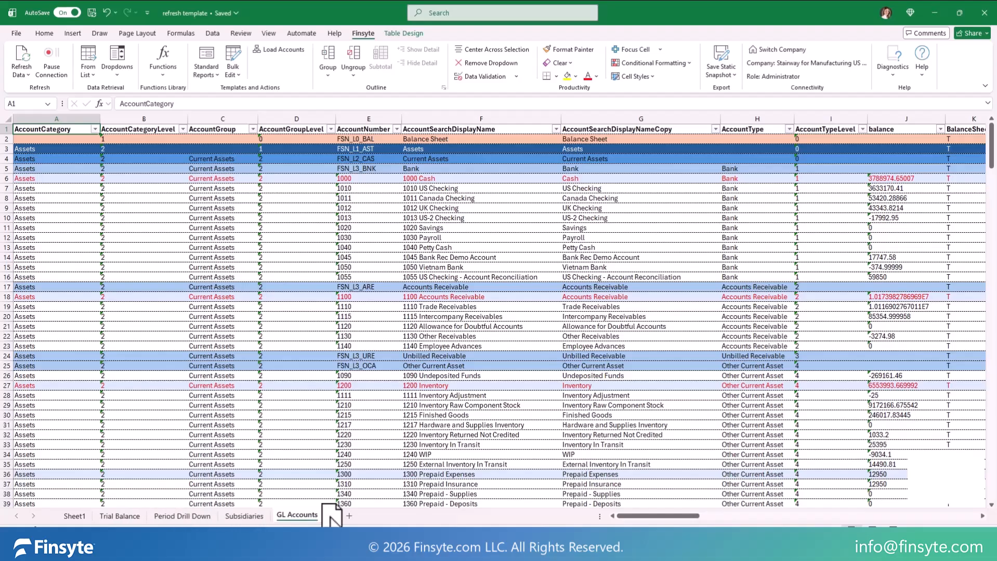
left_click(117, 517)
Step: Retrieve the Budget Categories list, place its Budgets sheet after GL Accounts and go back to Trial Balance
left_click(90, 74)
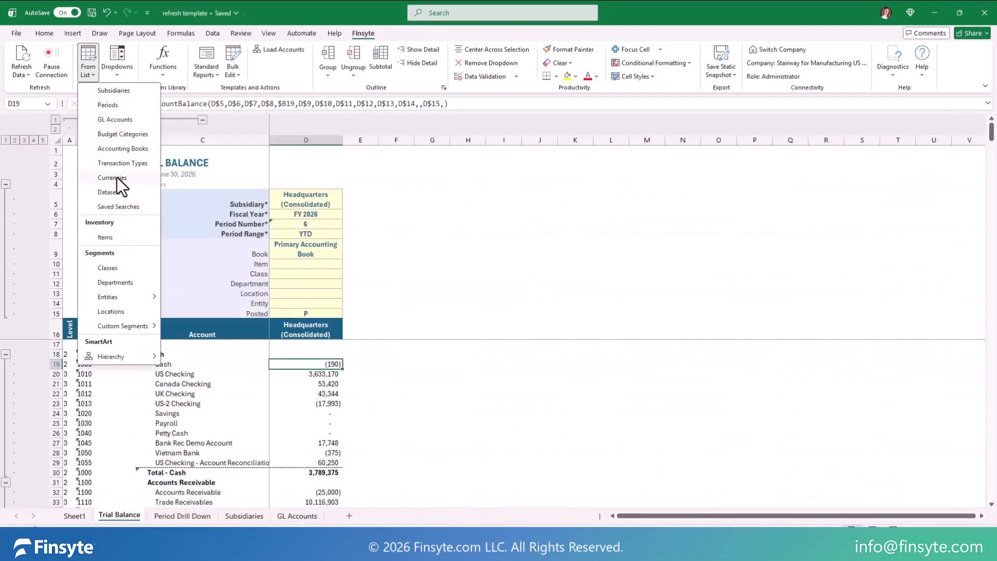
left_click(122, 134)
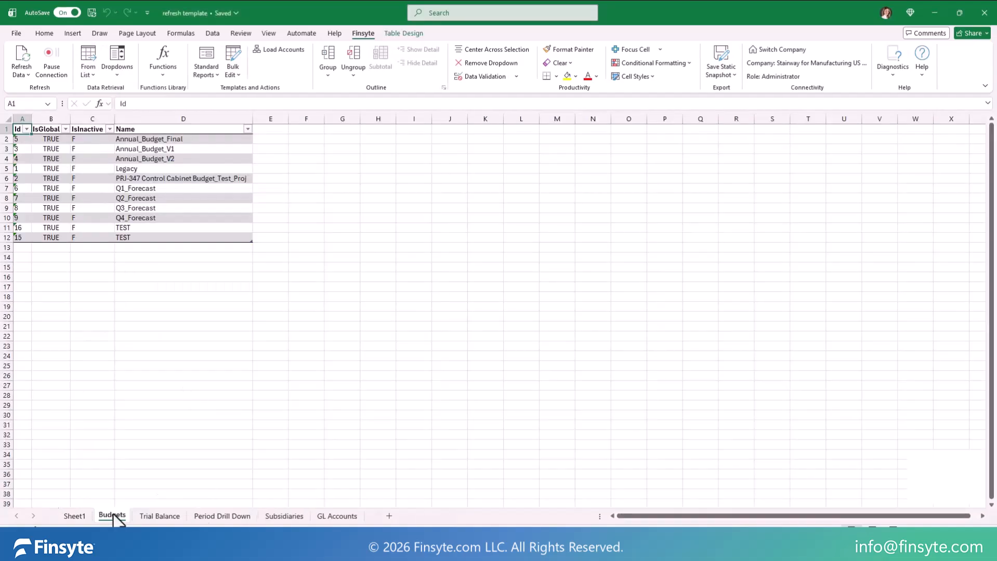
left_click_drag(115, 517, 367, 516)
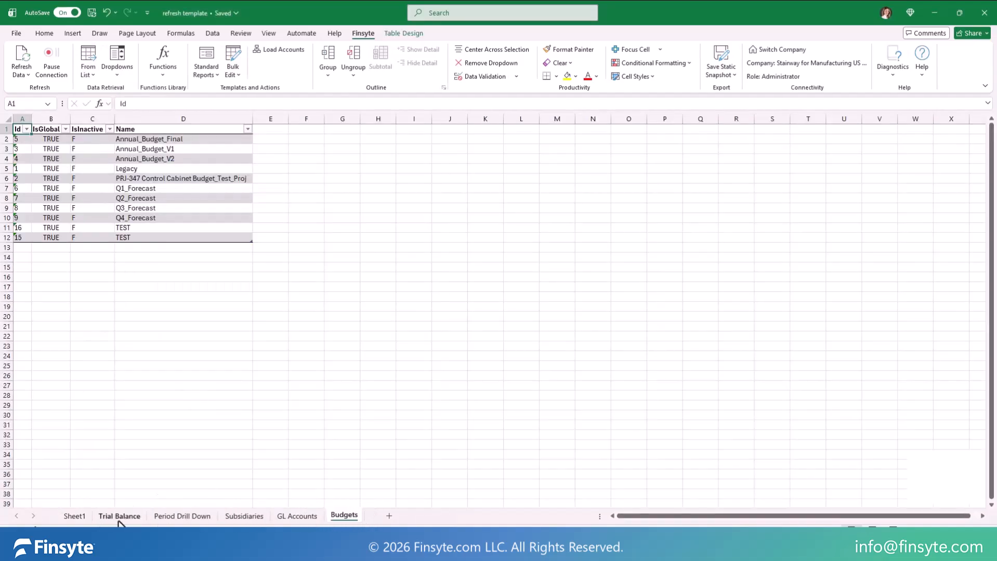
left_click(118, 520)
Step: Review the data refresh options and resume the paused Finsyte connection
left_click(23, 75)
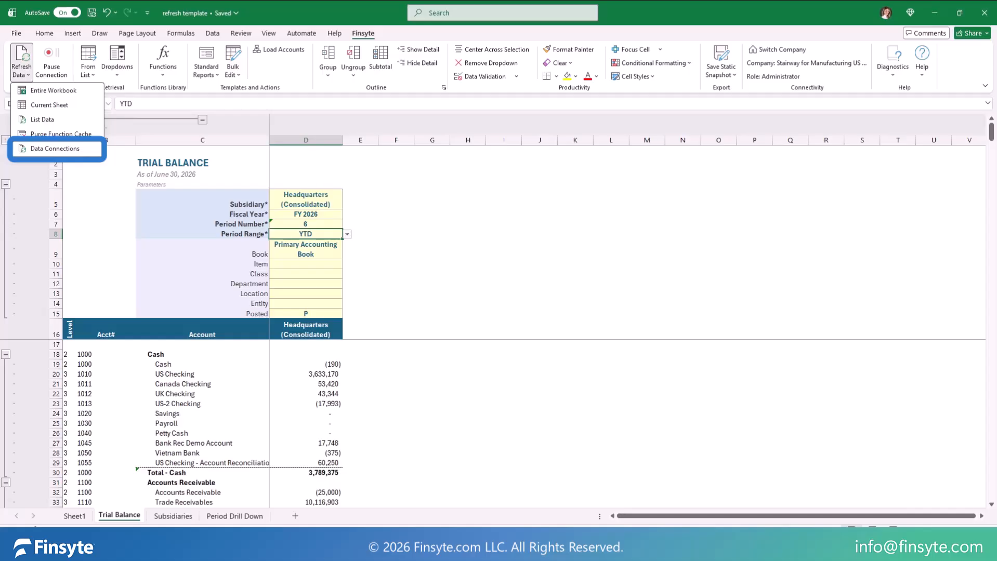
left_click(213, 34)
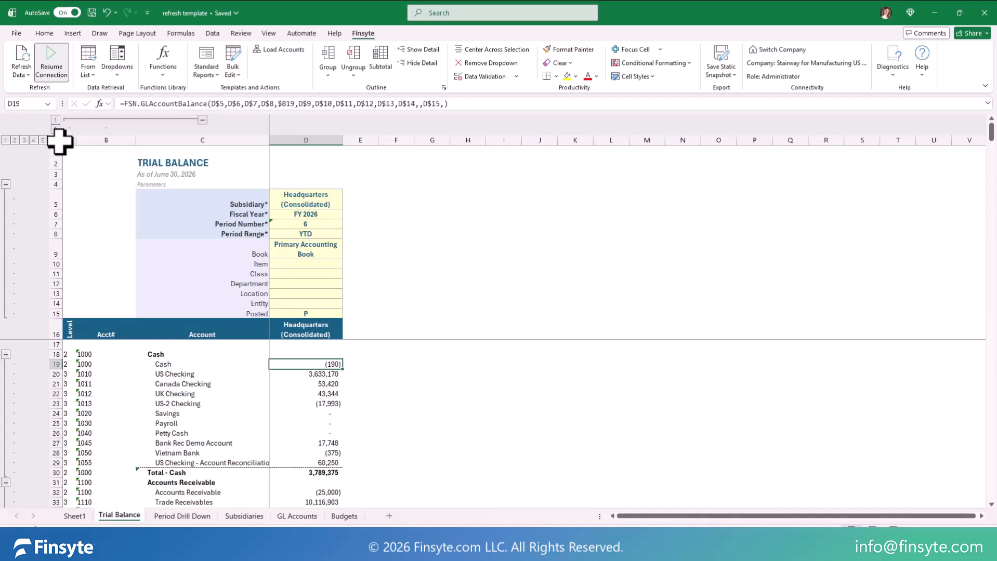
left_click(51, 67)
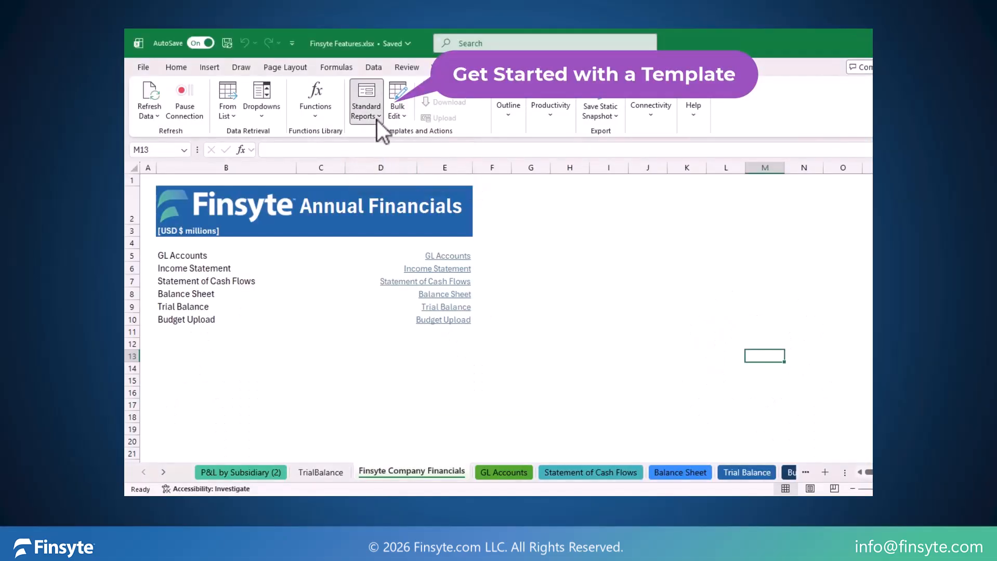
Step: Insert the standard Income Statement report template into the Finsyte Features workbook
left_click(377, 120)
mouse_move(430, 154)
left_click(478, 153)
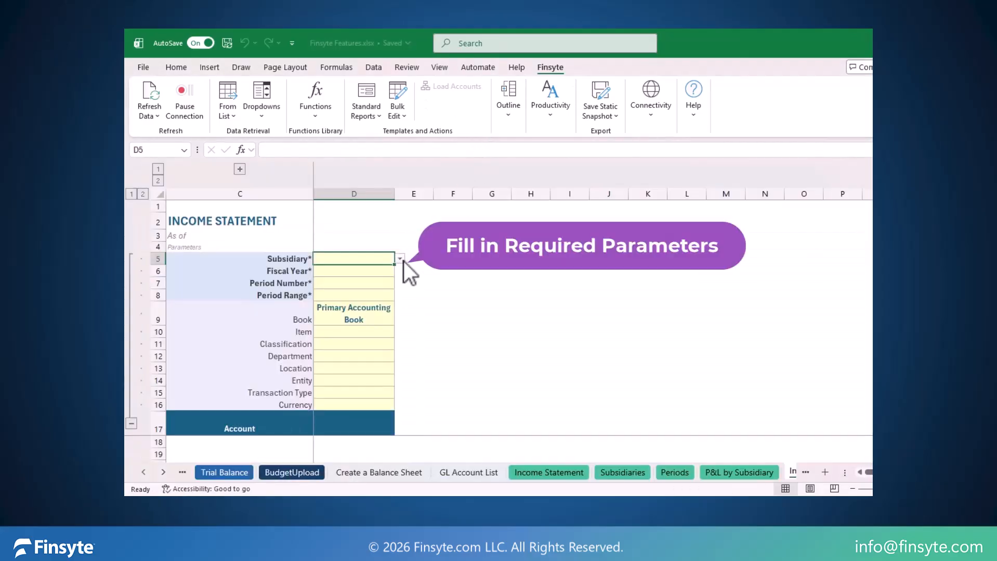
Step: Fill in the income statement parameters: Headquarters (Consolidated), fiscal year FY 2026, period number 12 and period range YTD
left_click(399, 259)
left_click(380, 280)
left_click(390, 283)
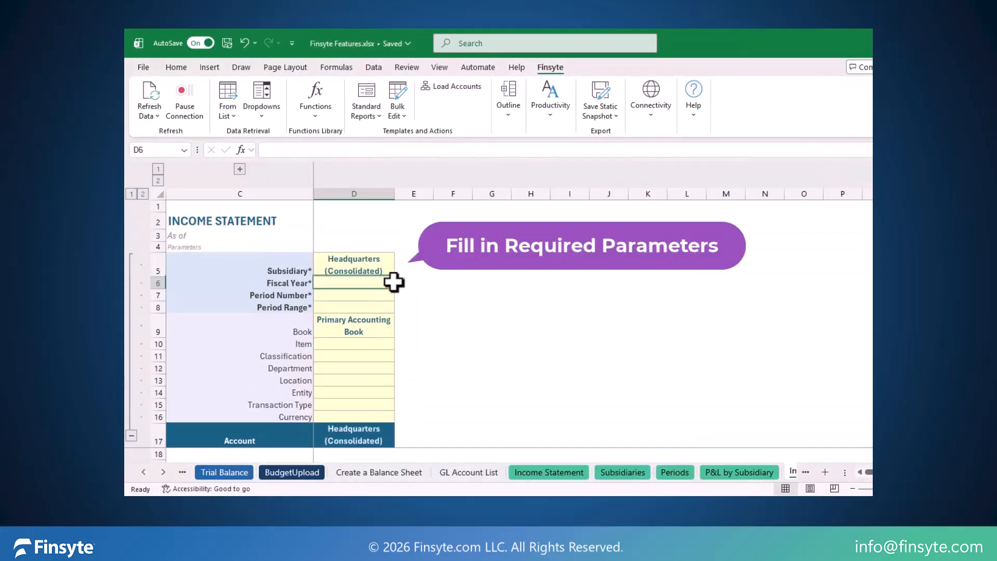
left_click(400, 283)
left_click(346, 334)
left_click(382, 295)
left_click(399, 295)
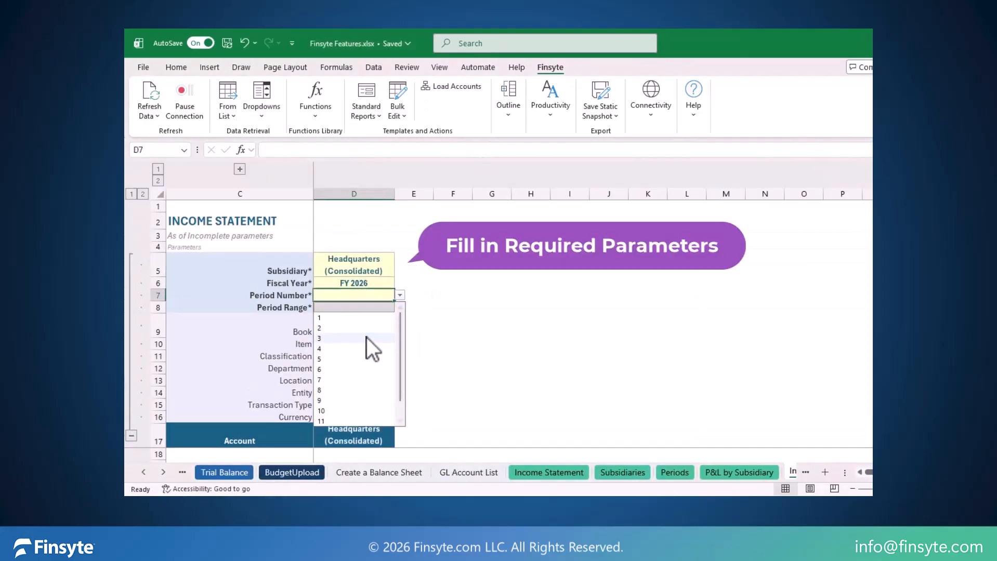
left_click(338, 419)
left_click(383, 307)
left_click(400, 308)
left_click(334, 325)
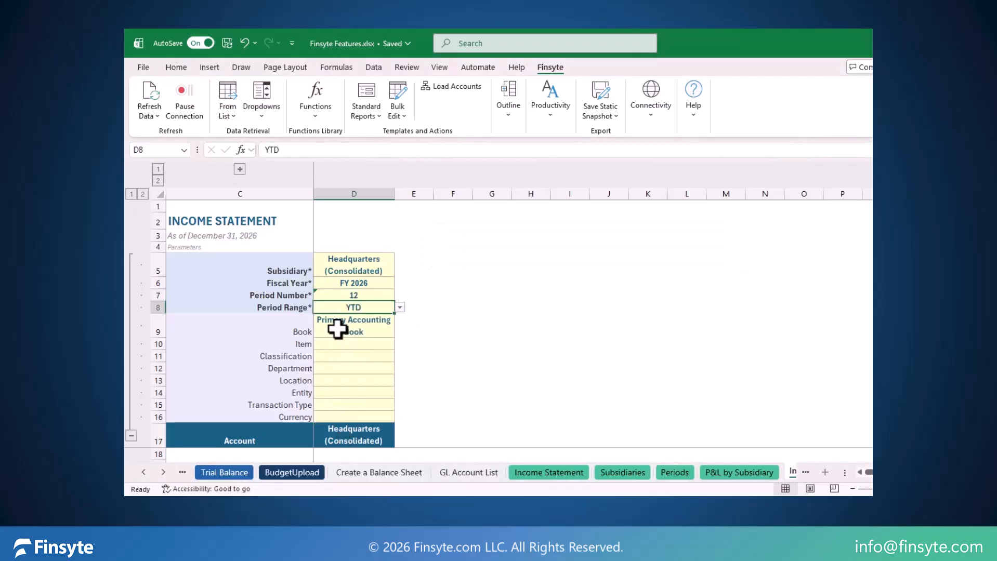
Step: Load the accounts into the income statement, review its rows, and expand and recollapse the grouped columns
left_click(434, 88)
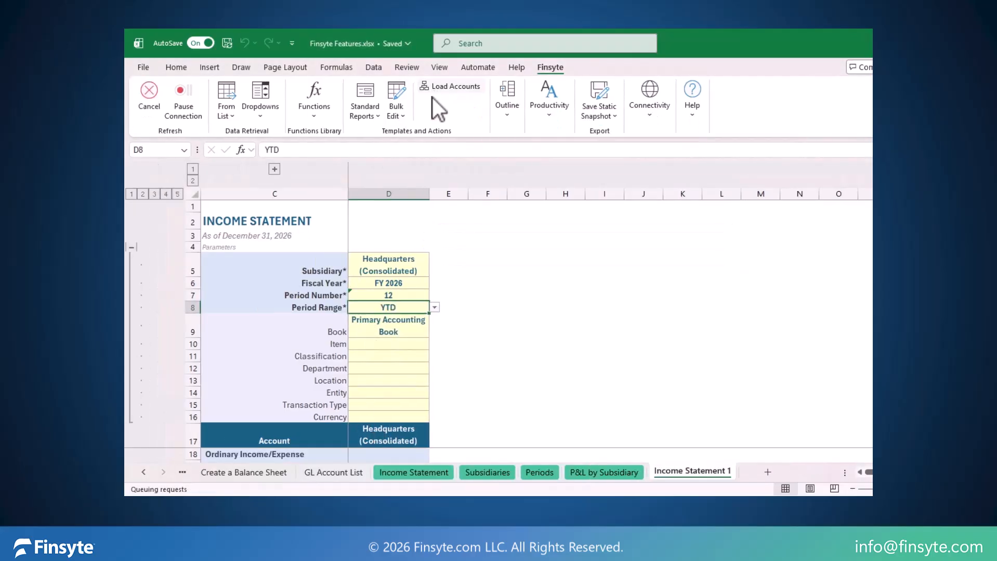
scroll(519, 344, "down", 5)
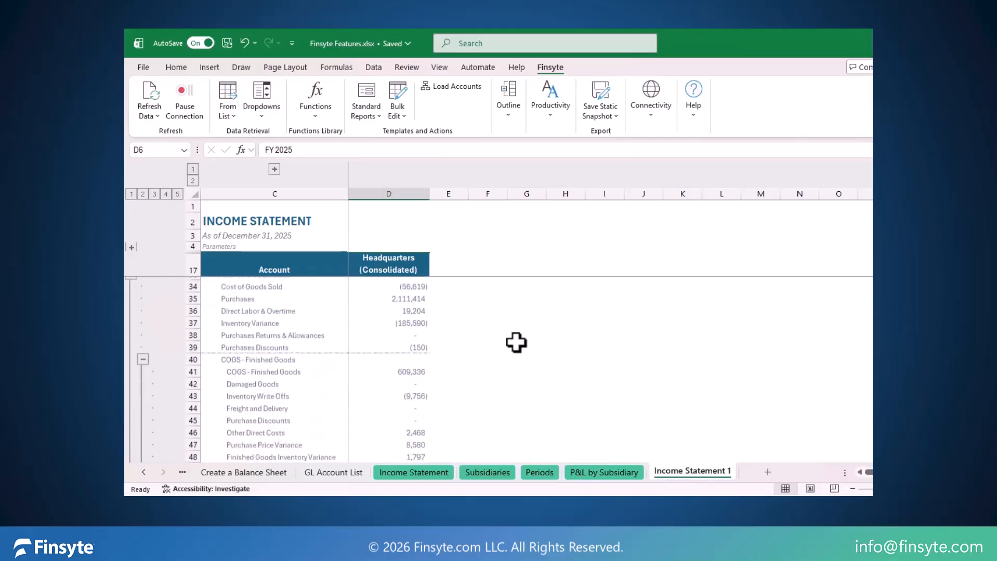
scroll(514, 338, "up", 5)
left_click(275, 169)
left_click(356, 169)
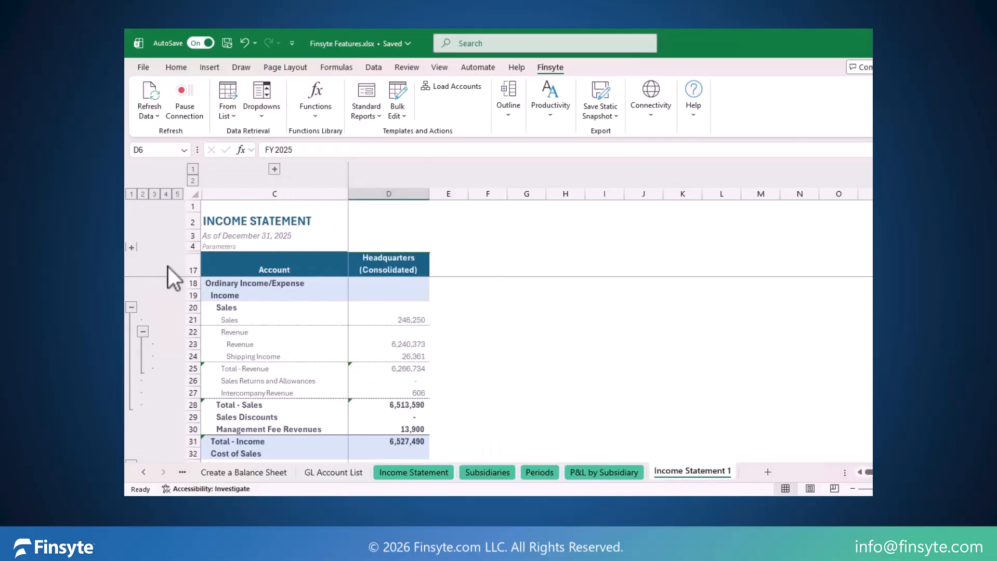
Step: Expand the income statement's parameter rows, set the subsidiary to United States and collapse the rows again
left_click(132, 248)
left_click(415, 270)
left_click(434, 271)
left_click(415, 344)
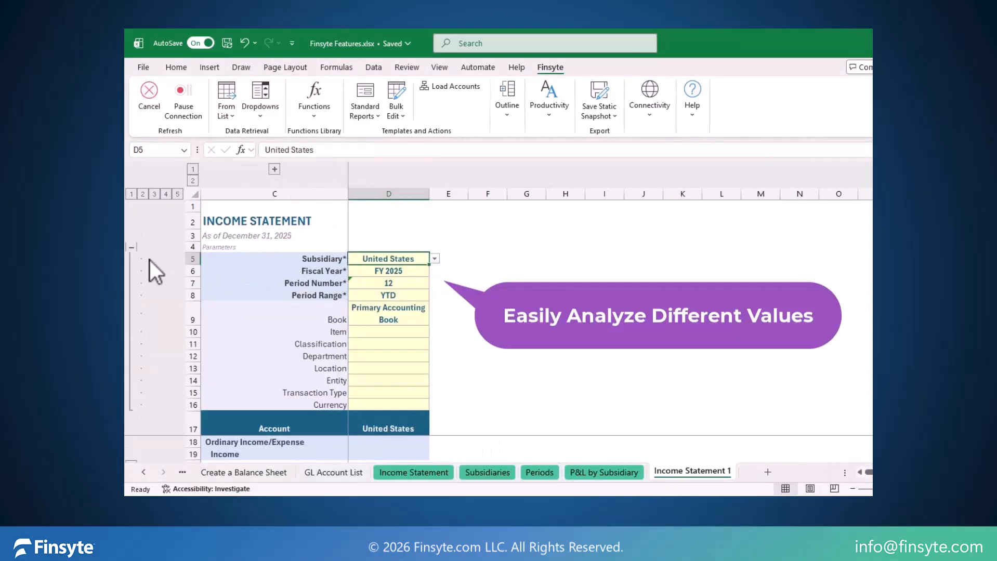
left_click(130, 249)
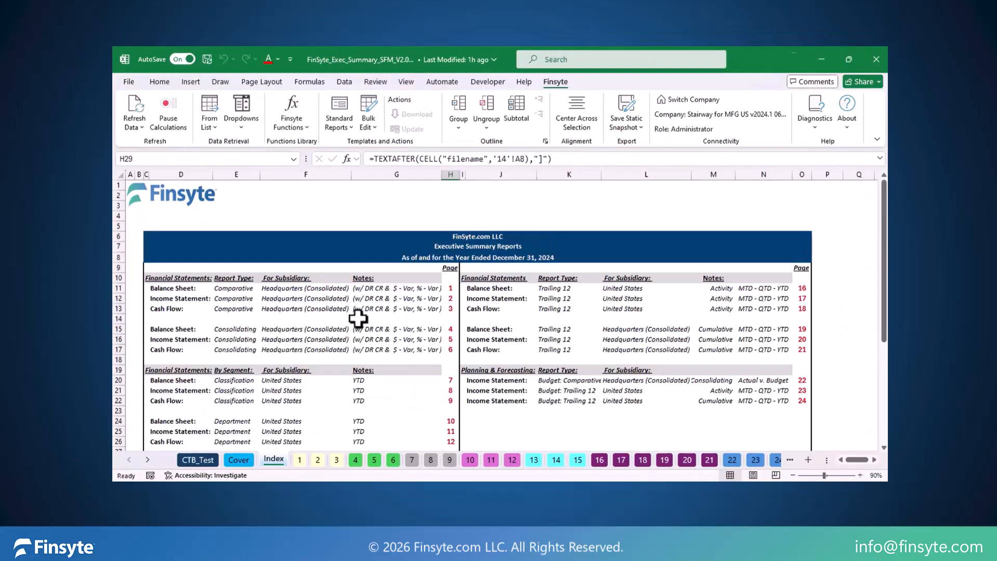
Step: Examine the by-segment reports in the executive summary index, open page 14 and inspect the location column headings
scroll(356, 321, "down", 2)
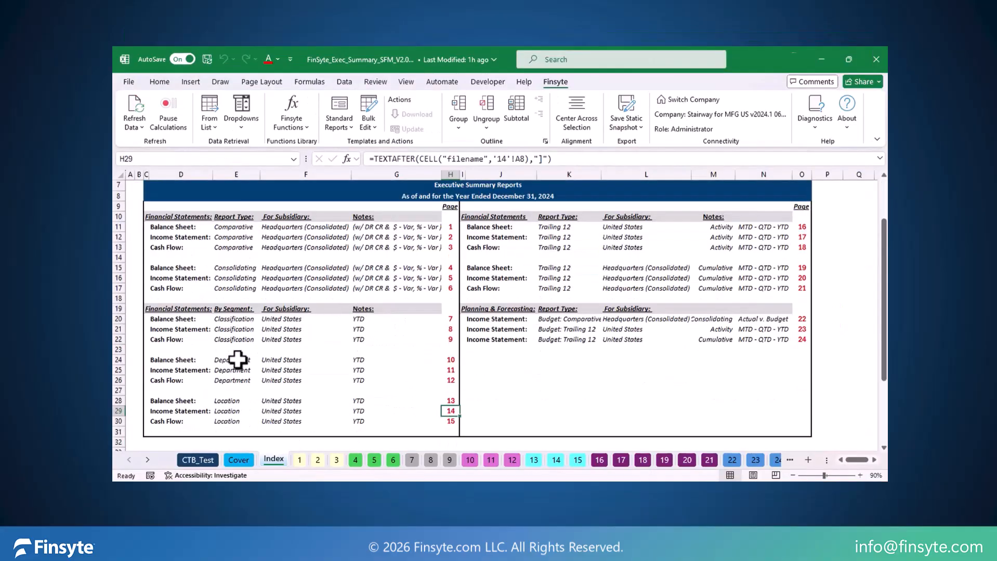
left_click_drag(235, 318, 235, 339)
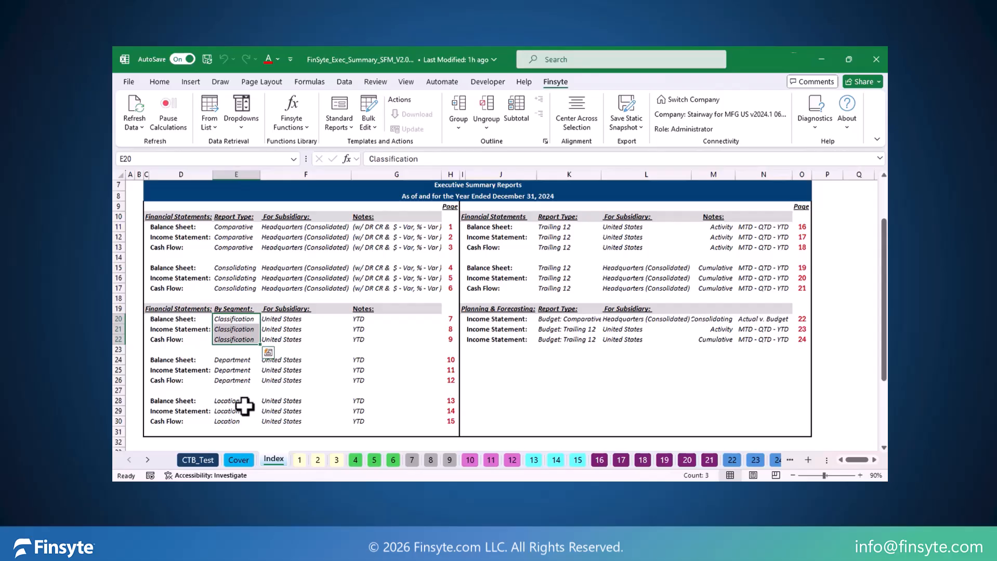
left_click(450, 412)
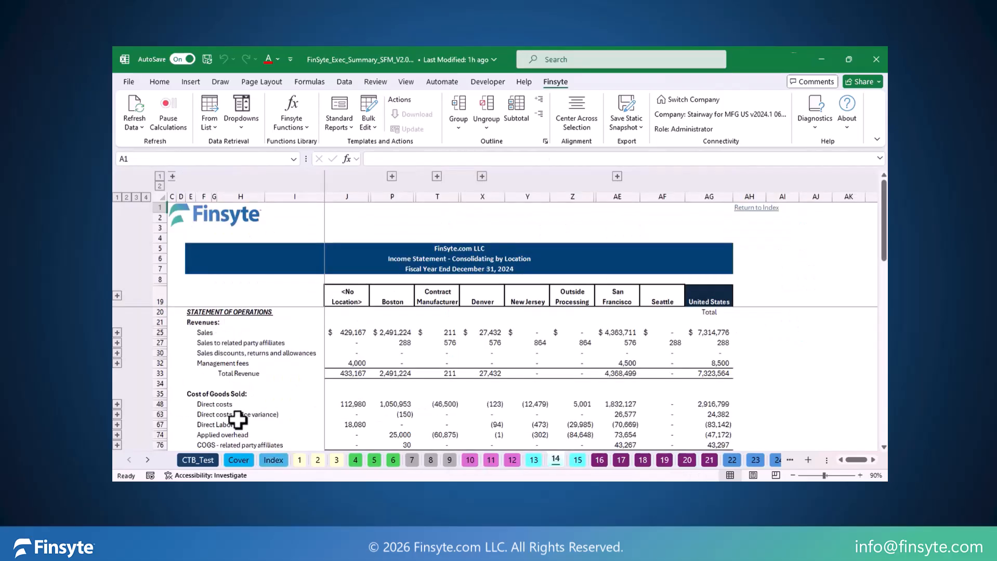
left_click_drag(341, 301, 718, 305)
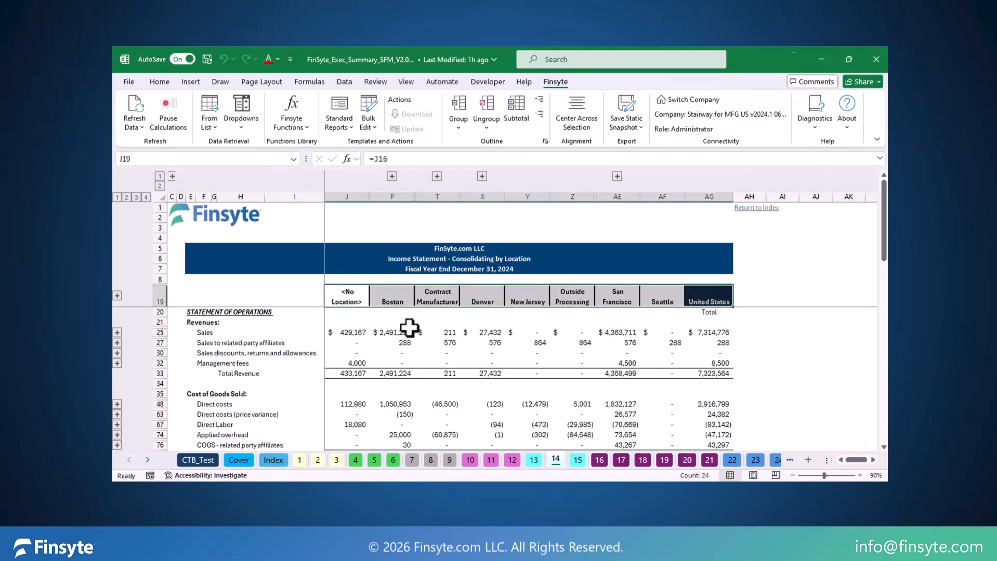